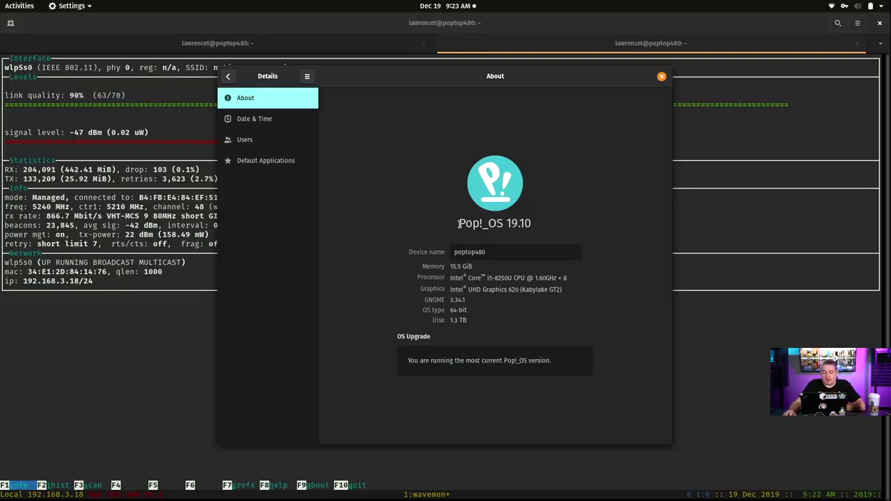
{"action": "left_click_drag", "start_coordinate": [459, 223], "coordinate": [547, 225]}
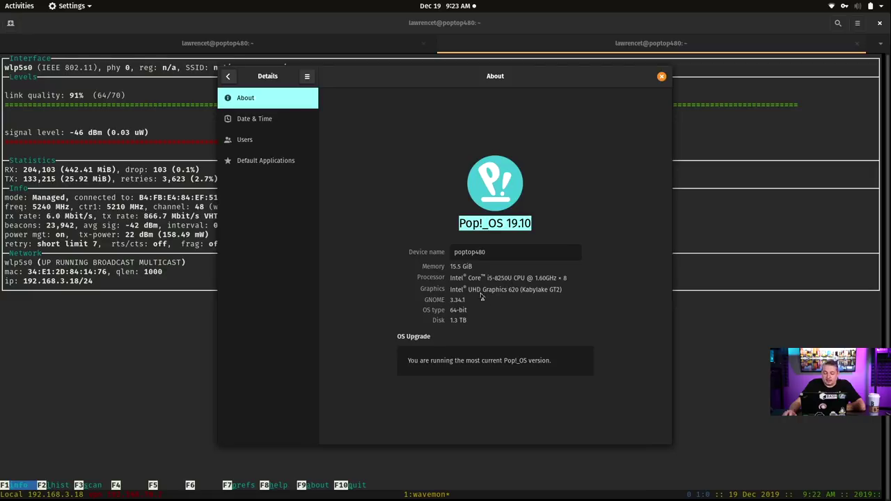
{"action": "left_click", "coordinate": [521, 255]}
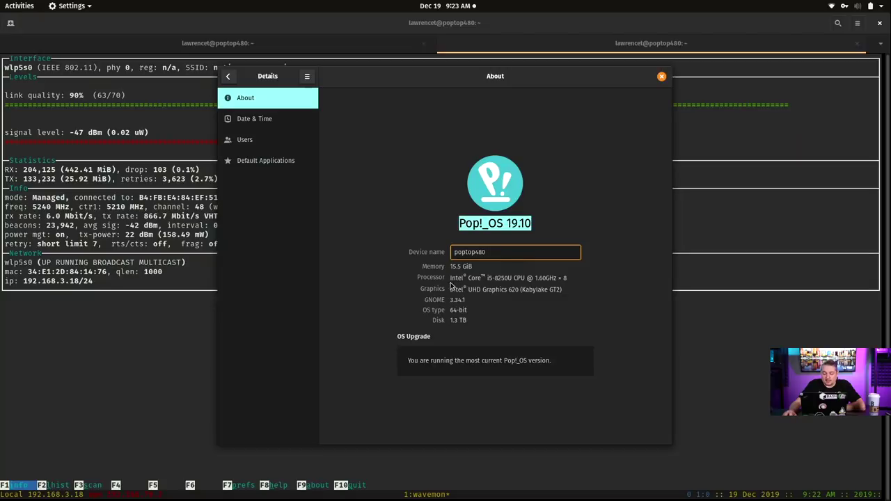
{"action": "double_click", "coordinate": [502, 279]}
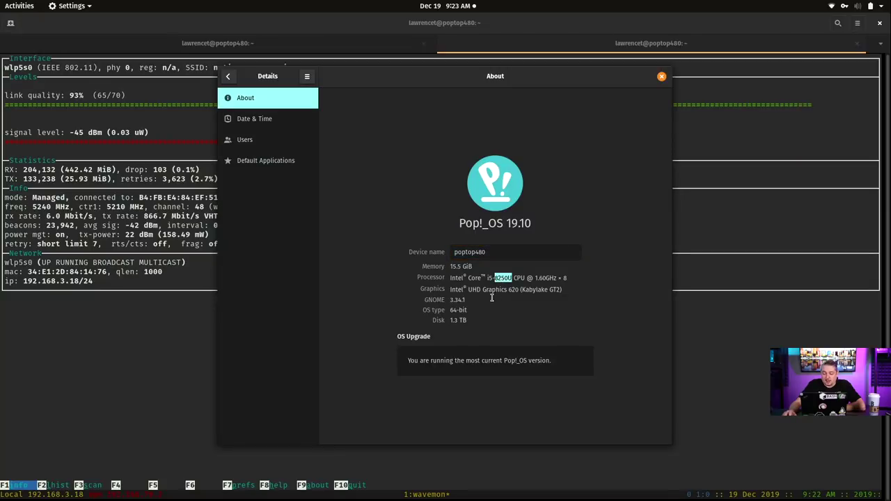
{"action": "double_click", "coordinate": [489, 291]}
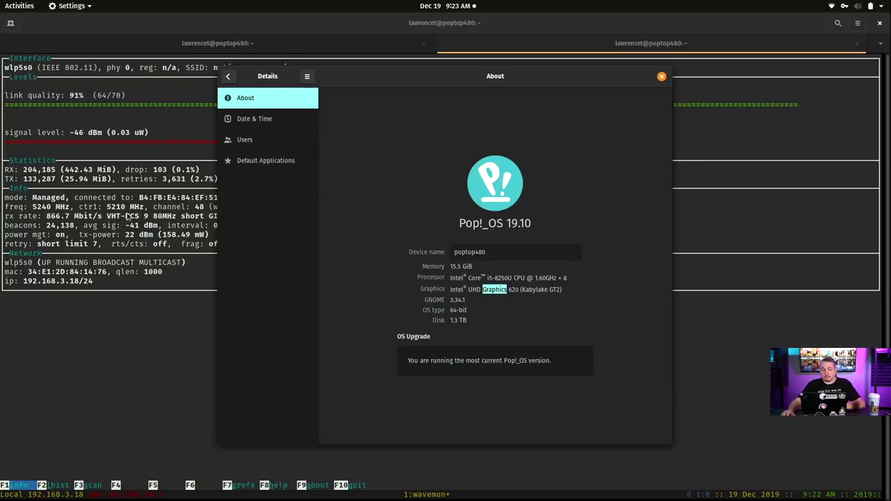
- Close the About details window and switch off the LTS_Home VPN in the top-bar system menu
{"action": "left_click", "coordinate": [661, 78]}
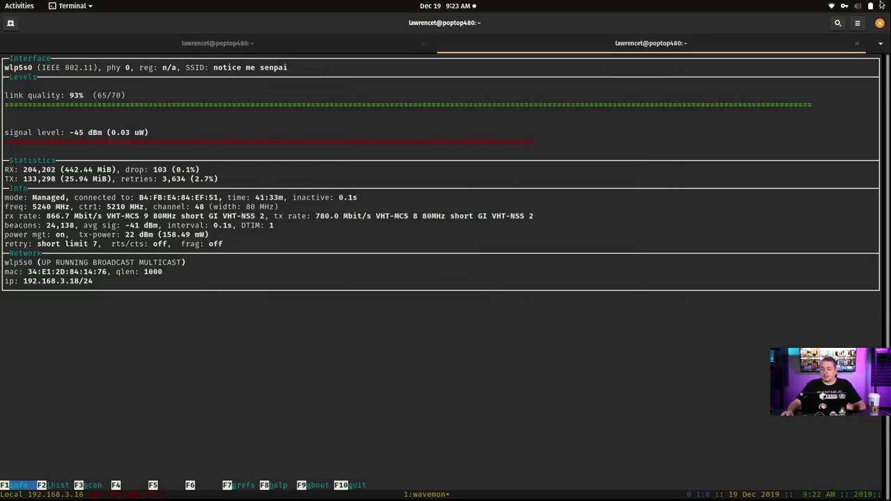
{"action": "left_click", "coordinate": [850, 7]}
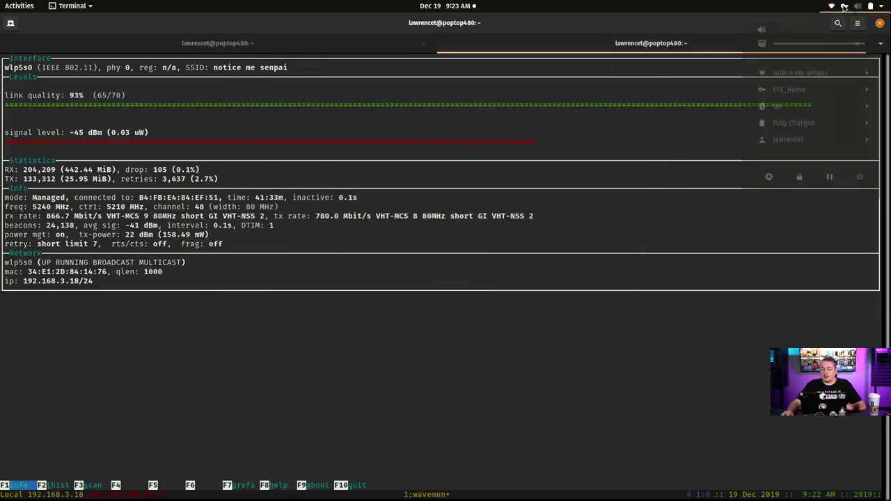
{"action": "left_click", "coordinate": [828, 93]}
{"action": "scroll", "coordinate": [820, 299], "scroll_direction": "down", "scroll_amount": 4}
{"action": "scroll", "coordinate": [820, 305], "scroll_direction": "up", "scroll_amount": 4}
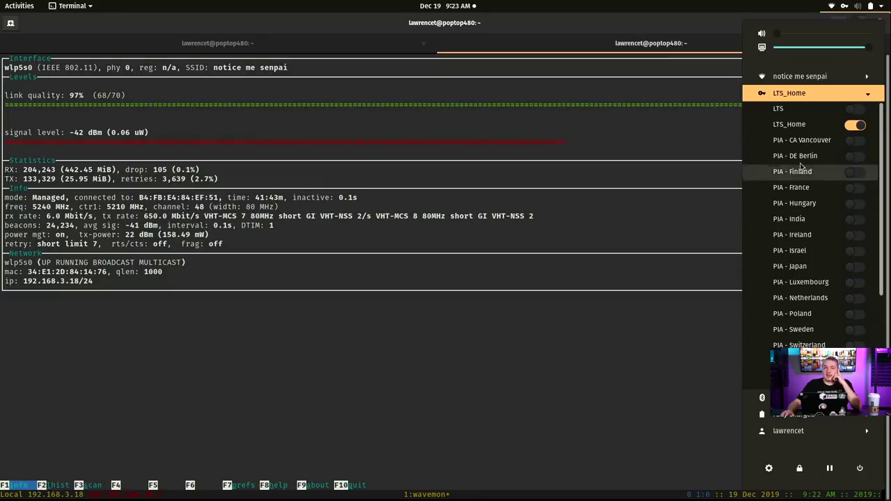
{"action": "scroll", "coordinate": [808, 182], "scroll_direction": "down", "scroll_amount": 1}
{"action": "scroll", "coordinate": [807, 186], "scroll_direction": "up", "scroll_amount": 1}
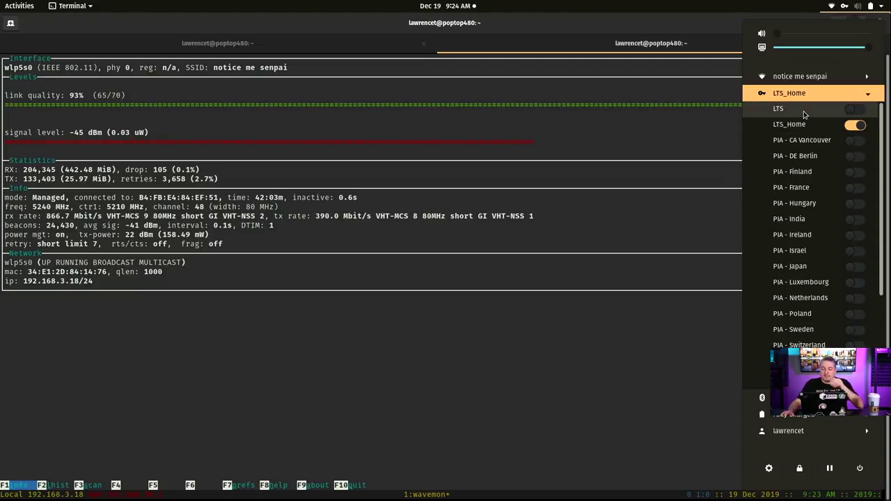
{"action": "scroll", "coordinate": [829, 256], "scroll_direction": "down", "scroll_amount": 5}
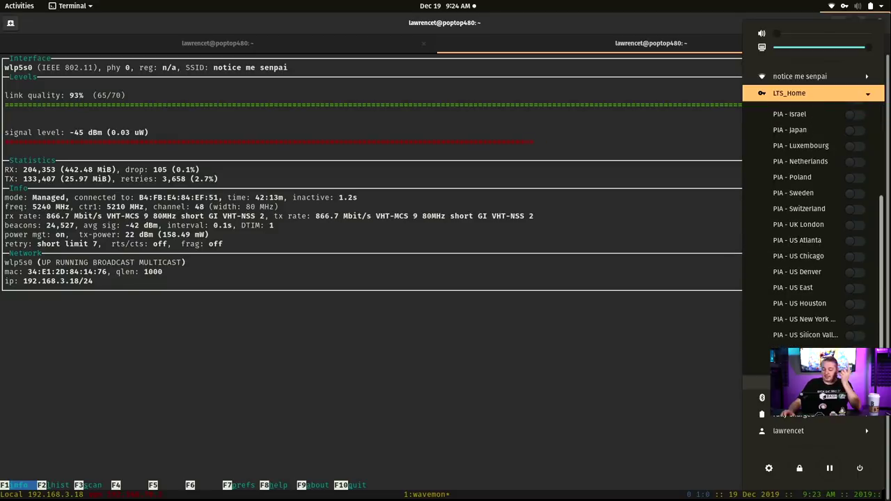
{"action": "scroll", "coordinate": [808, 209], "scroll_direction": "up", "scroll_amount": 5}
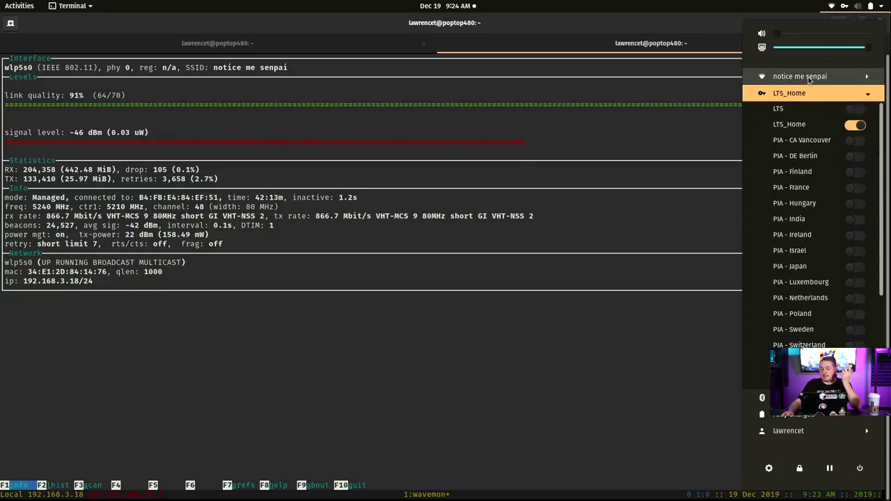
{"action": "left_click", "coordinate": [855, 126]}
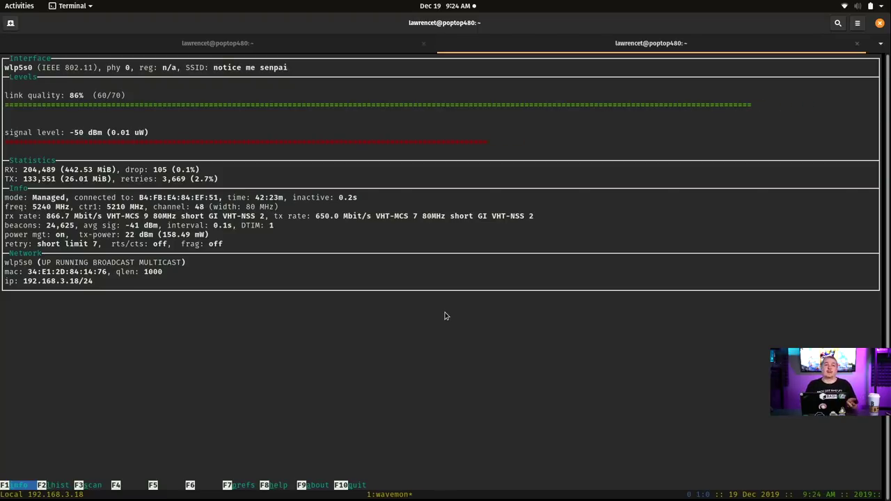
- Rerun wavemon, view its level histogram (F2) and info page (F1), then quit with q
{"action": "key", "text": "F10"}
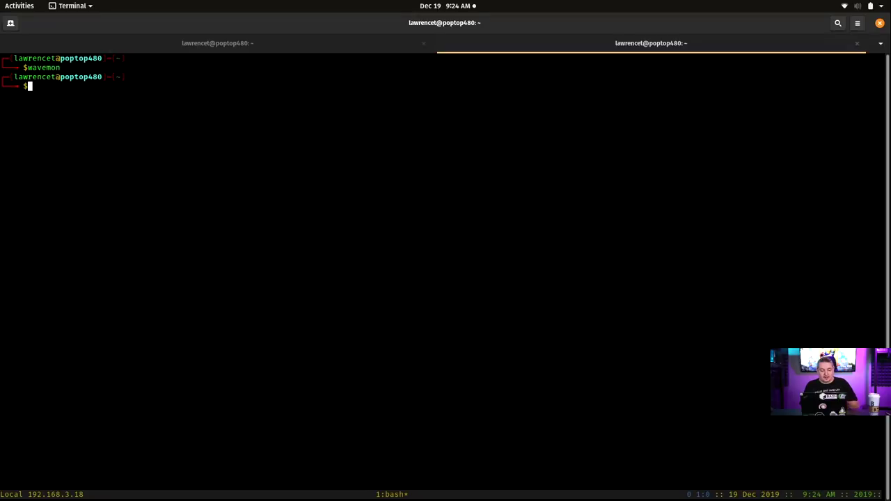
{"action": "type", "text": "wavemon"}
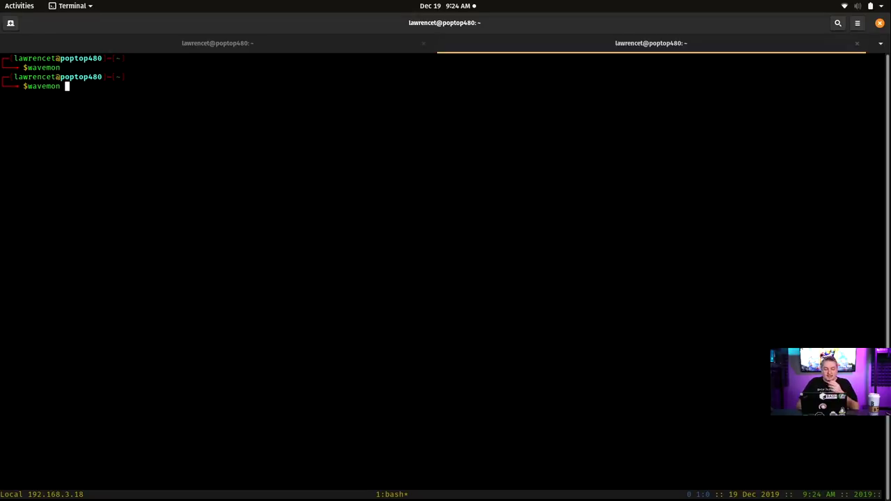
{"action": "key", "text": "Return"}
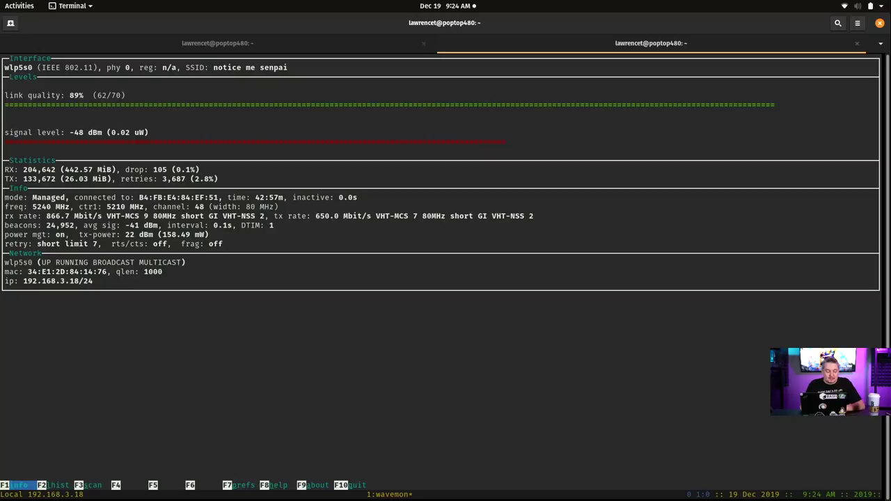
{"action": "key", "text": "F2"}
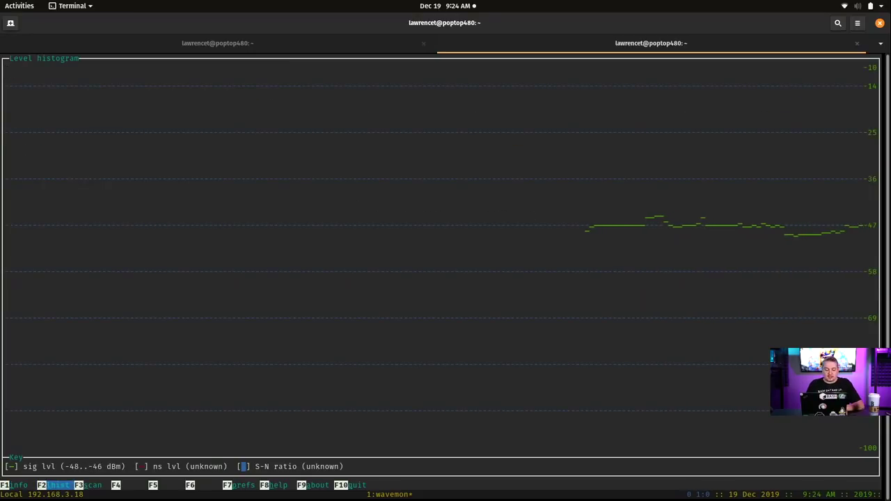
{"action": "key", "text": "F1"}
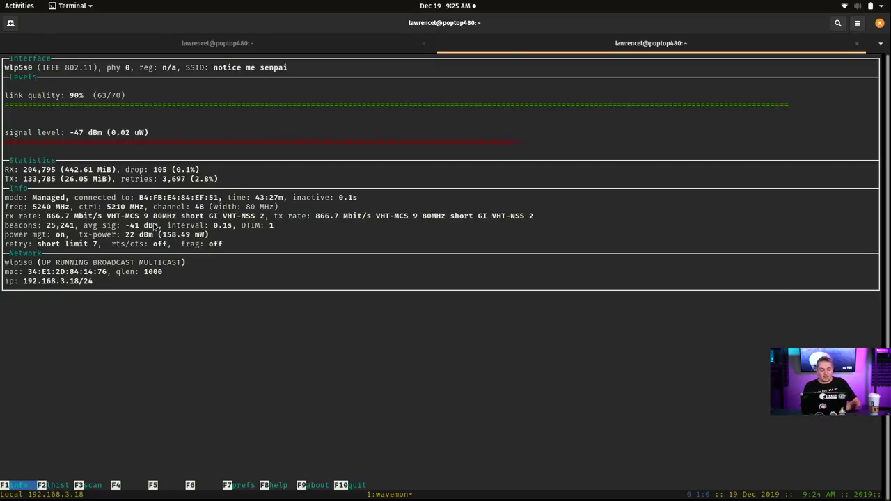
{"action": "key", "text": "q"}
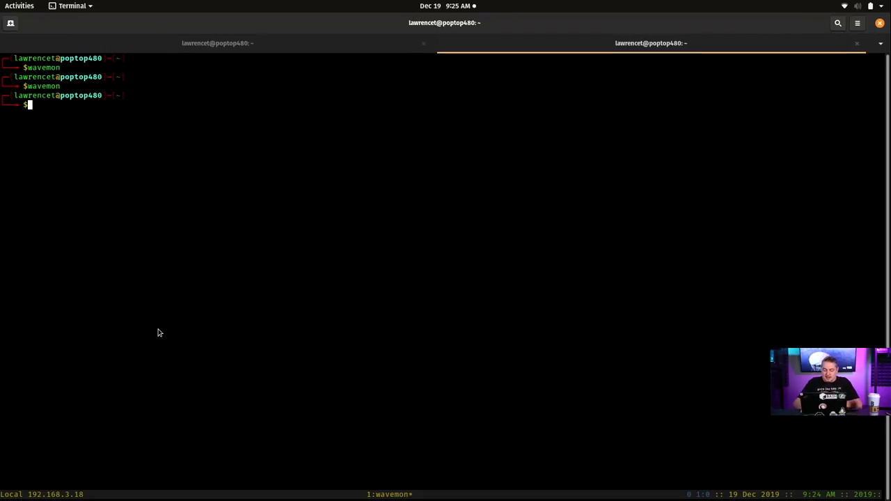
- Split tmux into top and bottom panes and run htop in the lower pane, then quit it
{"action": "key", "text": "ctrl+b"}
{"action": "key", "text": "quotedbl"}
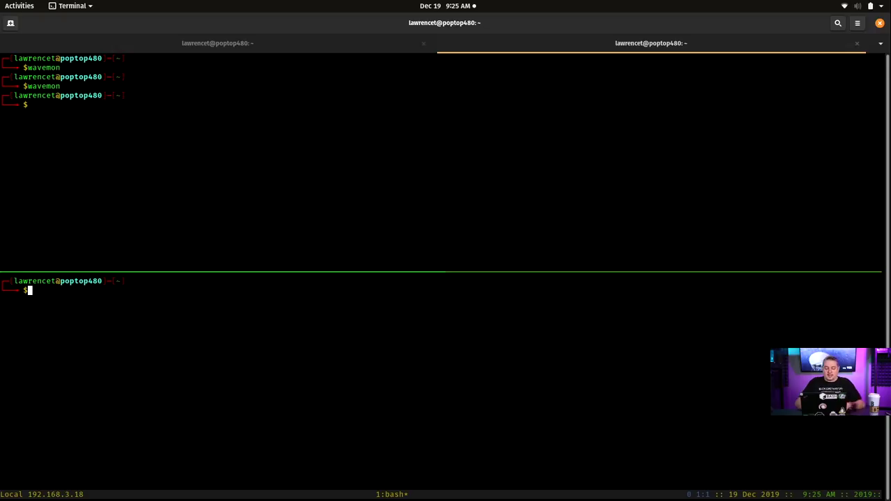
{"action": "type", "text": "htop"}
{"action": "key", "text": "Return"}
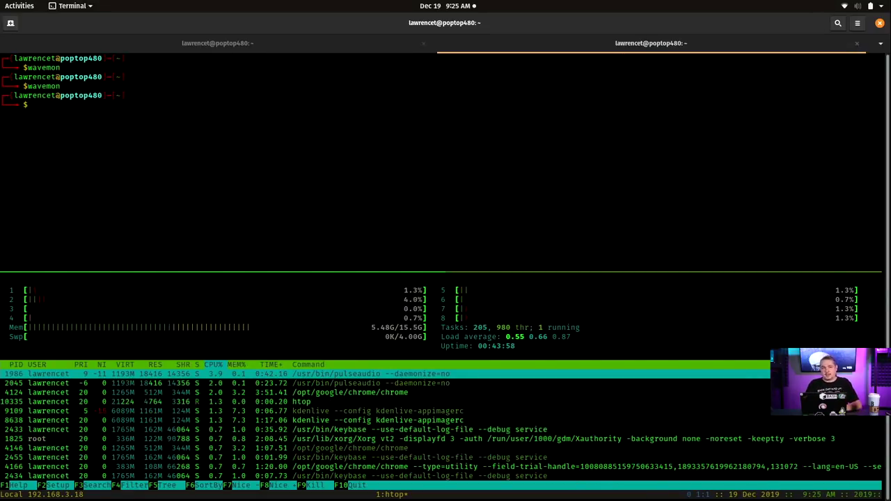
{"action": "key", "text": "q"}
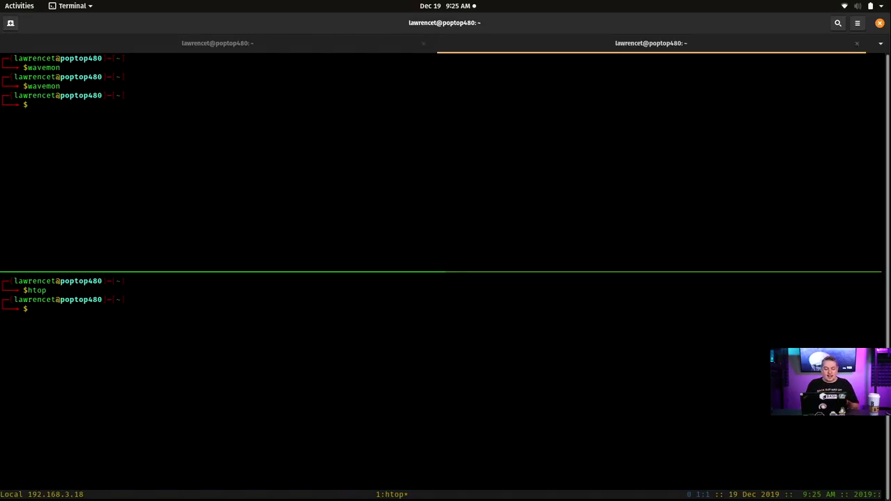
- List the home folder, change into Downloads and list its contents
{"action": "type", "text": "ls"}
{"action": "key", "text": "Return"}
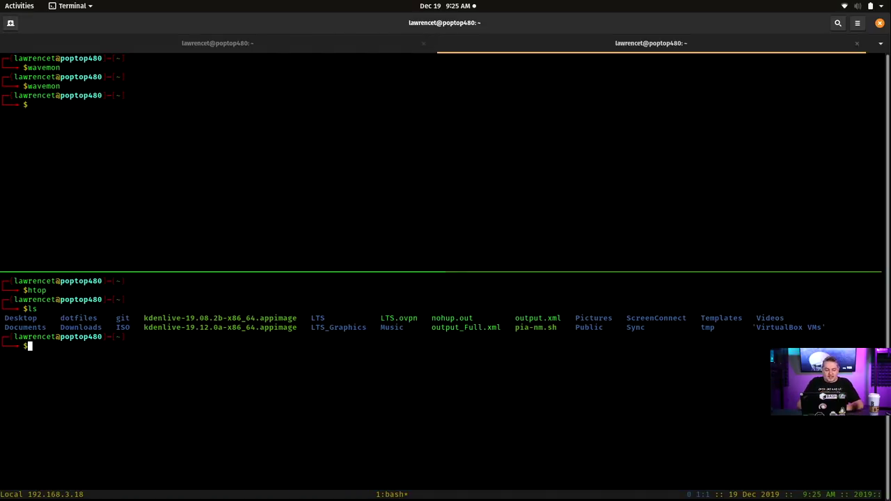
{"action": "type", "text": "cd "}
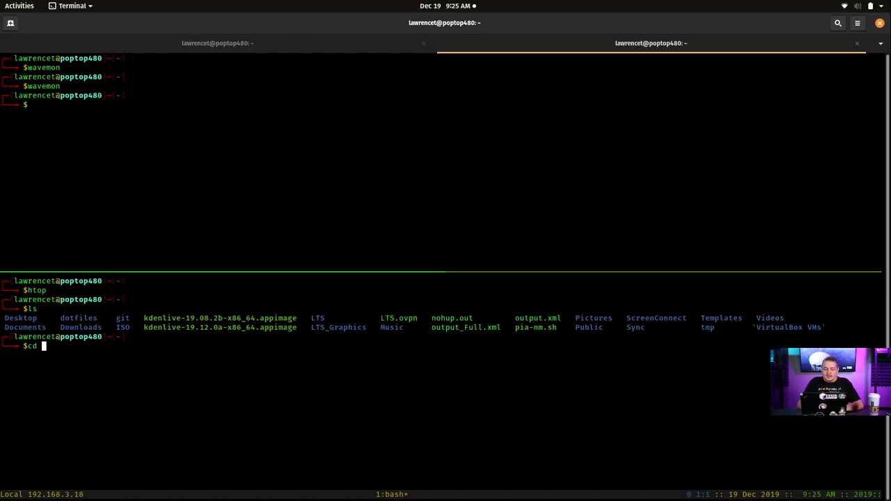
{"action": "type", "text": "Dow"}
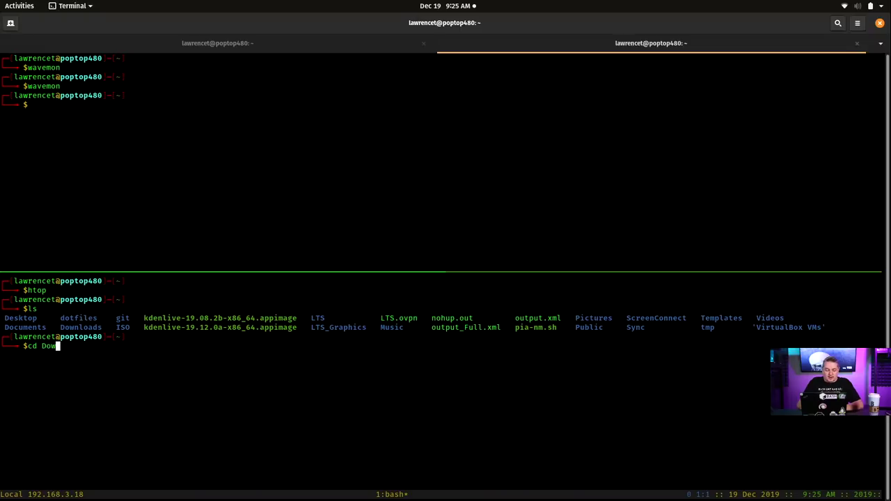
{"action": "key", "text": "Tab"}
{"action": "key", "text": "Return"}
{"action": "type", "text": "ls"}
{"action": "key", "text": "Return"}
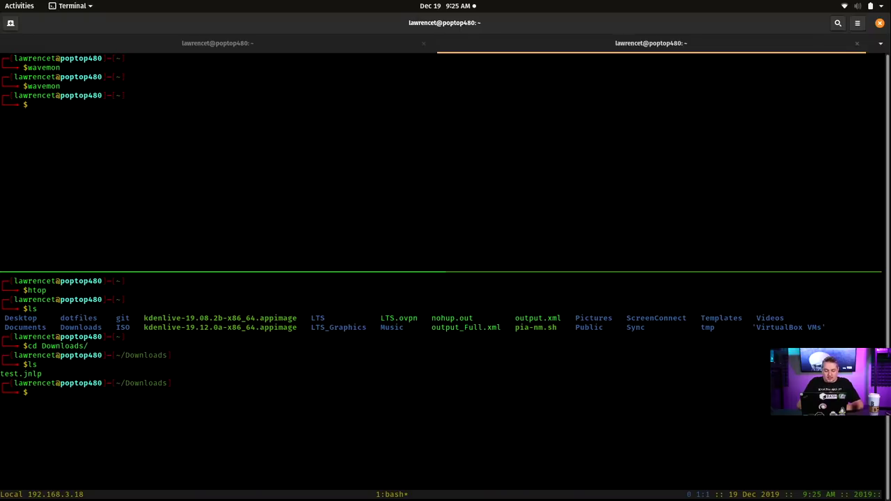
{"action": "type", "text": "exit"}
- Close the lower pane and change into Downloads in the remaining pane
{"action": "key", "text": "Return"}
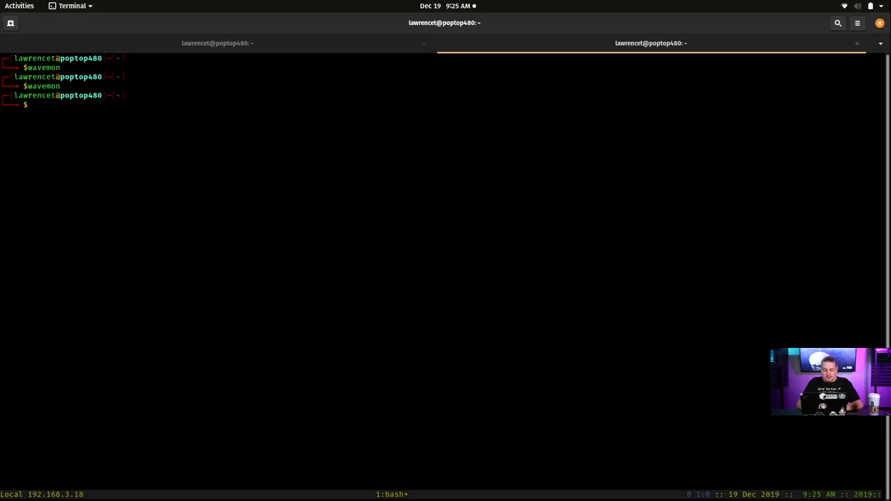
{"action": "type", "text": "cd Dow"}
{"action": "key", "text": "Tab"}
{"action": "key", "text": "Return"}
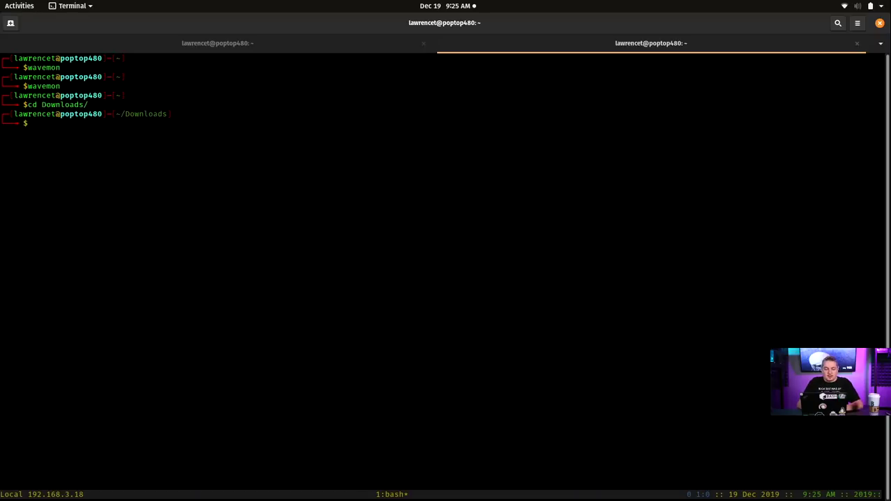
- View test.jnlp in vim down to line 25, quit with :q, and cd back home
{"action": "type", "text": "vim test.jnlp"}
{"action": "key", "text": "Return"}
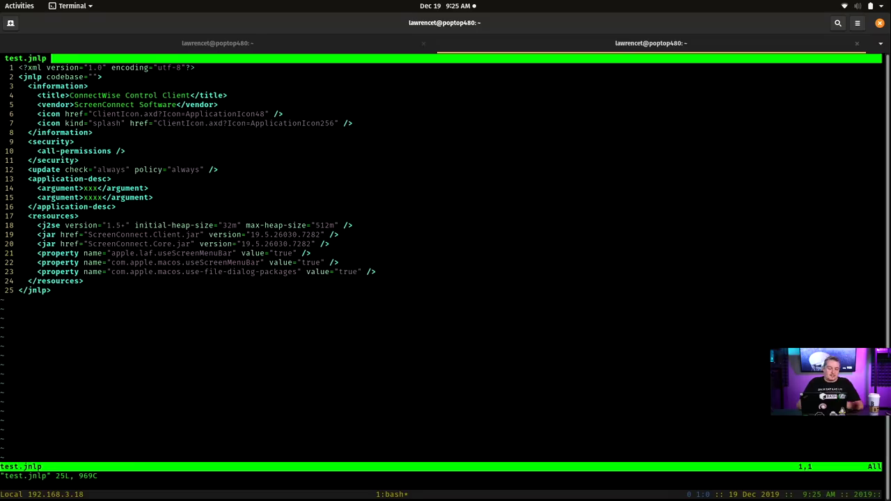
{"action": "key", "text": "j"}
{"action": "key", "text": "j"}
{"action": "key", "text": "j"}
{"action": "key", "text": "j"}
{"action": "key", "text": "j"}
{"action": "key", "text": "j"}
{"action": "key", "text": "j"}
{"action": "key", "text": "j"}
{"action": "key", "text": "j"}
{"action": "key", "text": "j"}
{"action": "key", "text": "j"}
{"action": "key", "text": "j"}
{"action": "key", "text": "j"}
{"action": "key", "text": "j"}
{"action": "key", "text": "j"}
{"action": "key", "text": "j"}
{"action": "key", "text": "j"}
{"action": "key", "text": "j"}
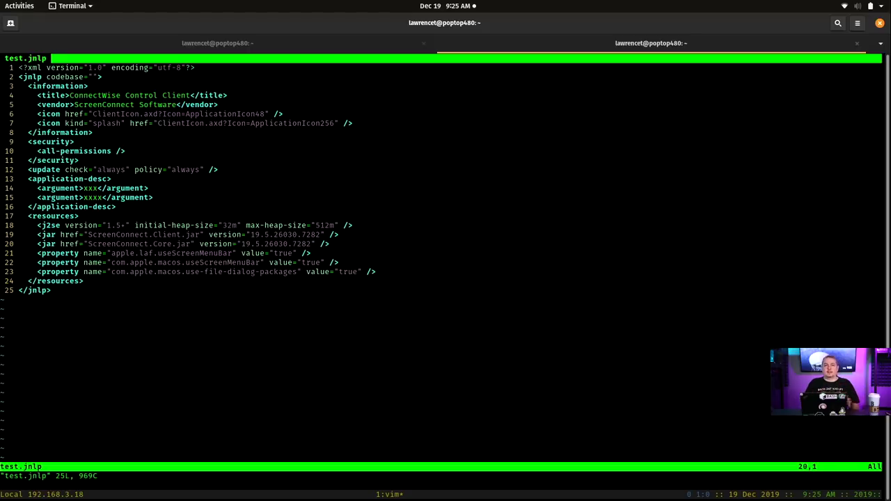
{"action": "key", "text": "j"}
{"action": "key", "text": "j"}
{"action": "key", "text": "j"}
{"action": "key", "text": "j"}
{"action": "key", "text": "j"}
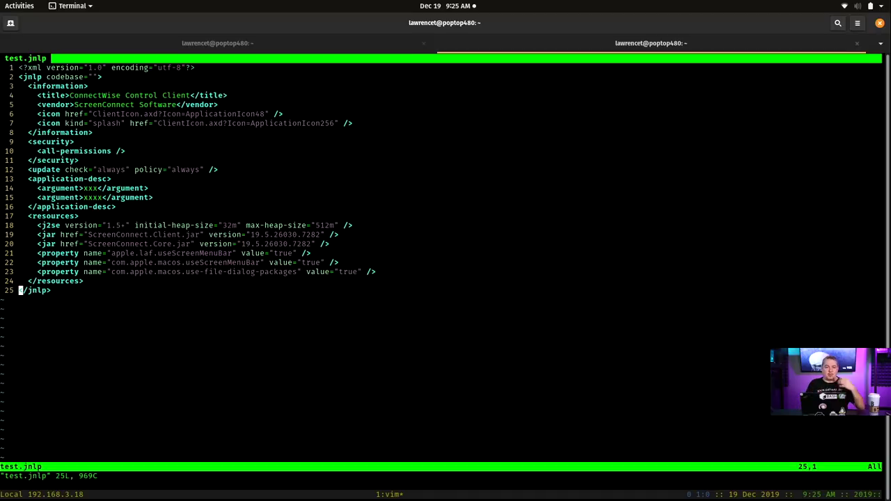
{"action": "type", "text": ":q!"}
{"action": "key", "text": "Return"}
{"action": "type", "text": "cd"}
{"action": "key", "text": "Return"}
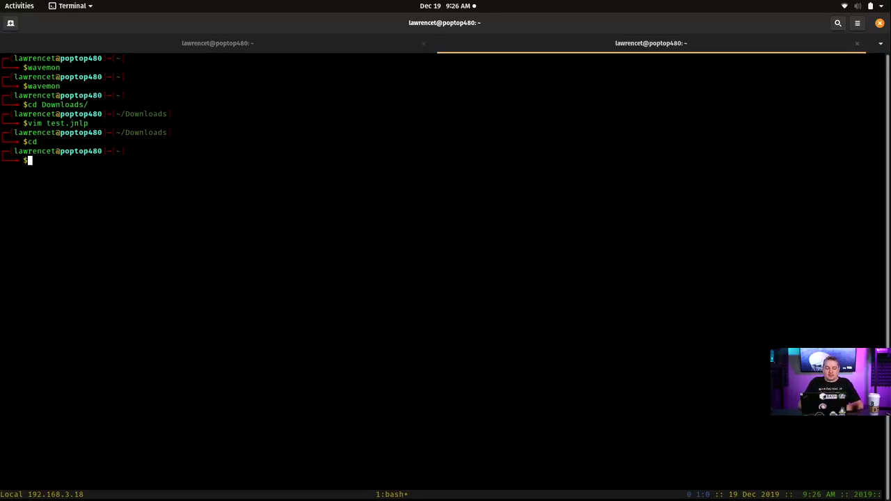
- Pull the latest changes in the dotfiles repository with git pull
{"action": "type", "text": "cd dotfiles/"}
{"action": "key", "text": "Return"}
{"action": "type", "text": "git pull"}
{"action": "key", "text": "Return"}
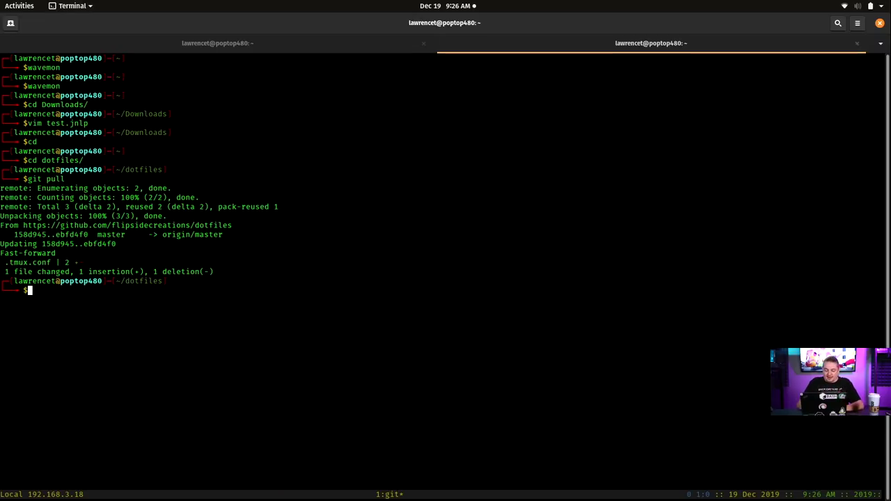
- Return home, enter the ~/git folder and list its contents
{"action": "type", "text": "cd"}
{"action": "key", "text": "BackSpace"}
{"action": "key", "text": "BackSpace"}
{"action": "type", "text": "cd"}
{"action": "key", "text": "Return"}
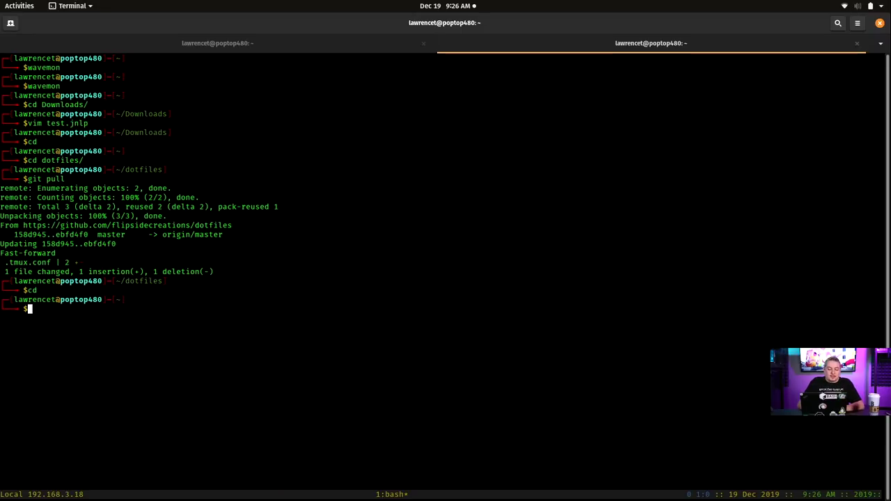
{"action": "type", "text": "cd git/"}
{"action": "key", "text": "Return"}
{"action": "type", "text": "ls"}
{"action": "key", "text": "Return"}
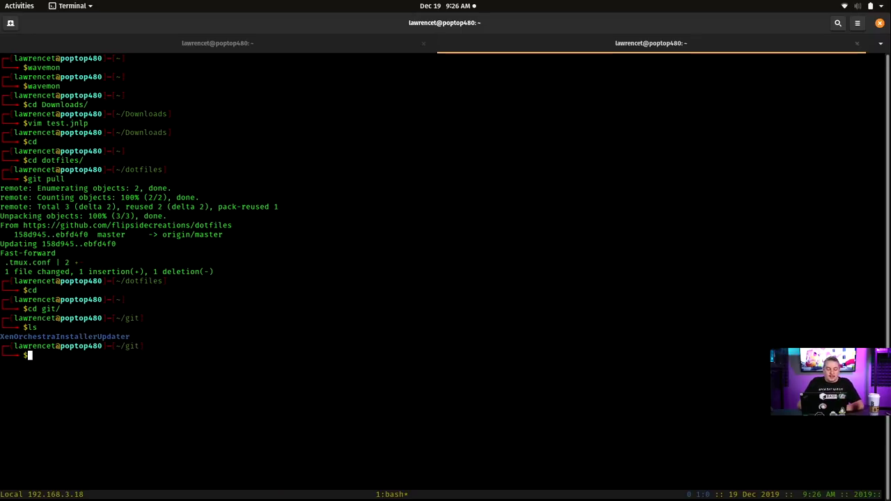
- Delete everything in ~/git with rm -r -f * and confirm it is empty
{"action": "type", "text": "rm -r -f"}
{"action": "key", "text": "Return"}
{"action": "key", "text": "Up"}
{"action": "type", "text": "*"}
{"action": "key", "text": "Return"}
{"action": "type", "text": "ls"}
{"action": "key", "text": "Return"}
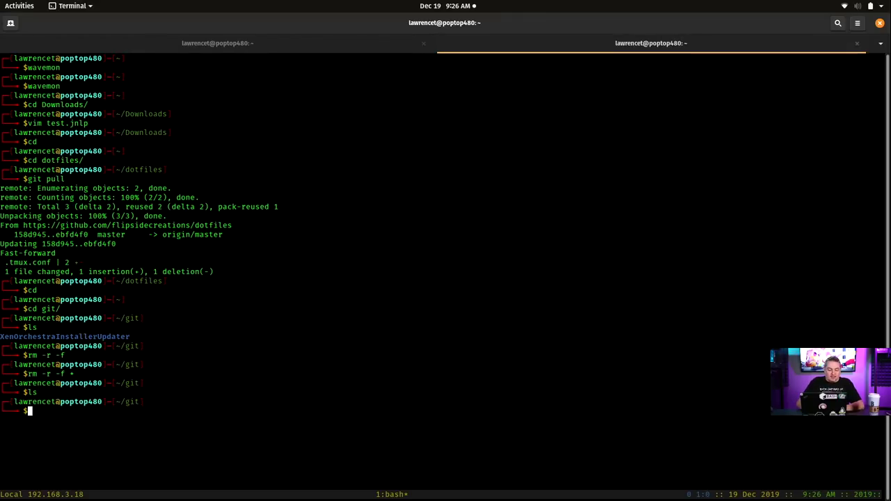
- Copy the HTTPS clone URL from the XenOrchestraInstallerUpdater GitHub tab in Chrome, then return to the terminal
{"action": "key", "text": "super"}
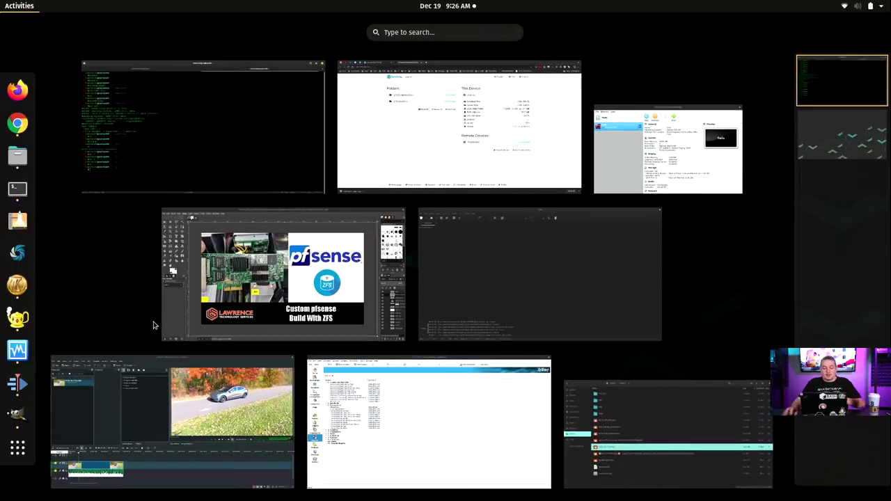
{"action": "left_click", "coordinate": [413, 121]}
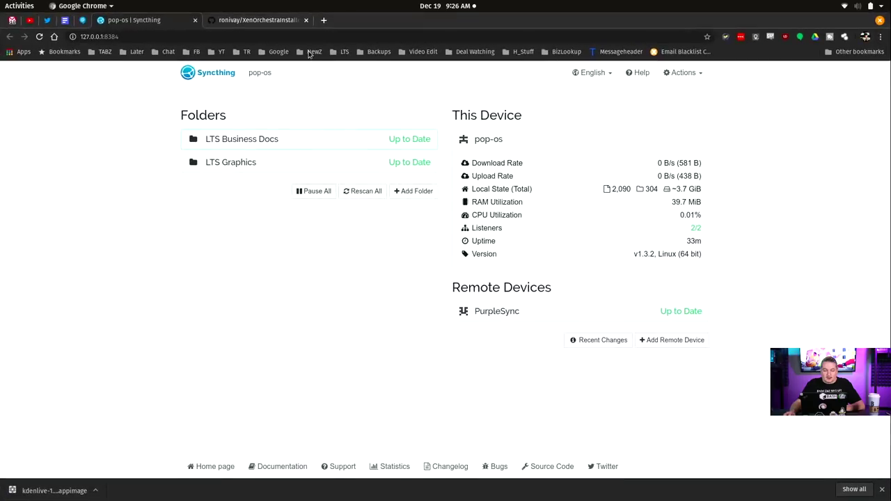
{"action": "left_click", "coordinate": [265, 23]}
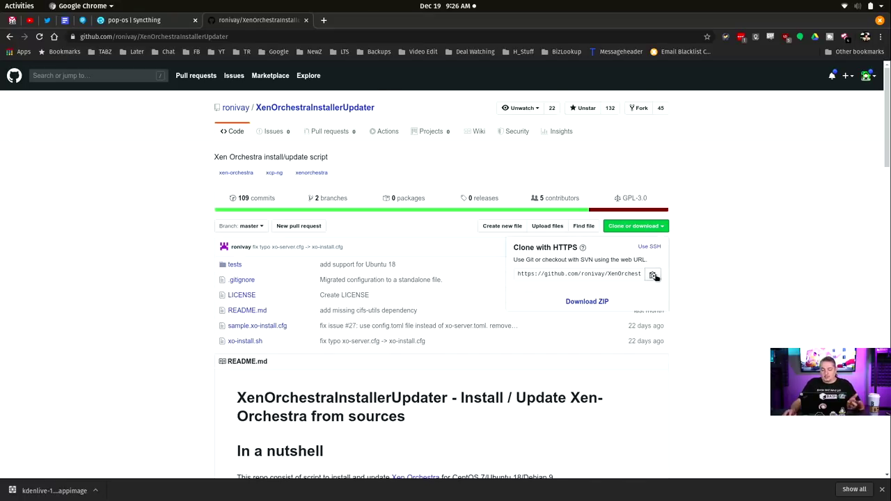
{"action": "left_click", "coordinate": [616, 276]}
{"action": "right_click", "coordinate": [616, 277]}
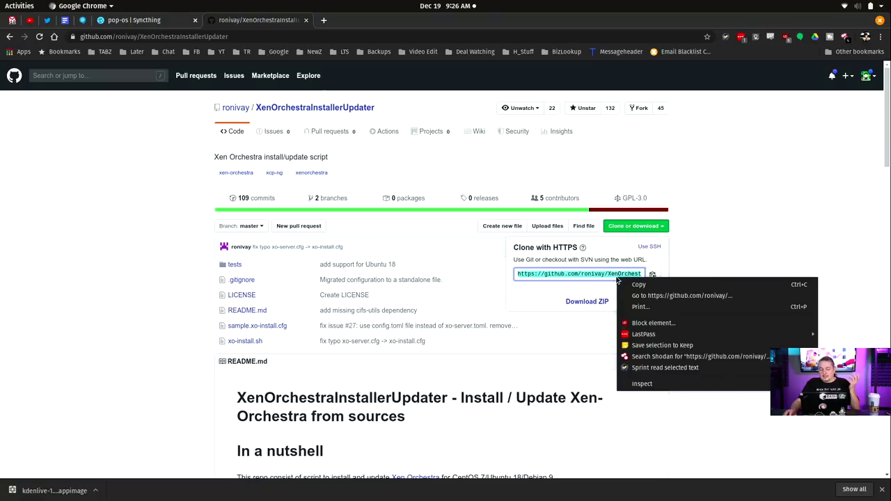
{"action": "left_click", "coordinate": [627, 281]}
{"action": "key", "text": "super"}
{"action": "left_click", "coordinate": [269, 158]}
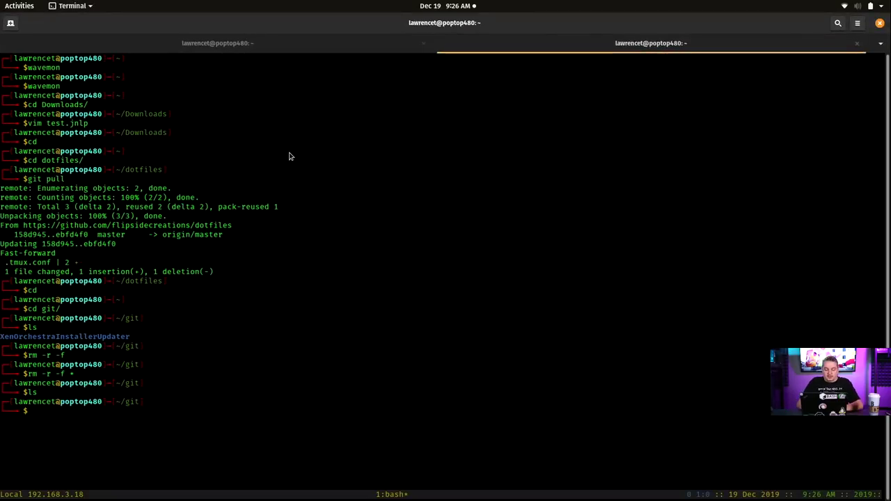
- Run git clone with the pasted XenOrchestraInstallerUpdater URL and list ~/git to see it
{"action": "type", "text": "git pu"}
{"action": "key", "text": "BackSpace"}
{"action": "key", "text": "BackSpace"}
{"action": "key", "text": "BackSpace"}
{"action": "type", "text": "clo"}
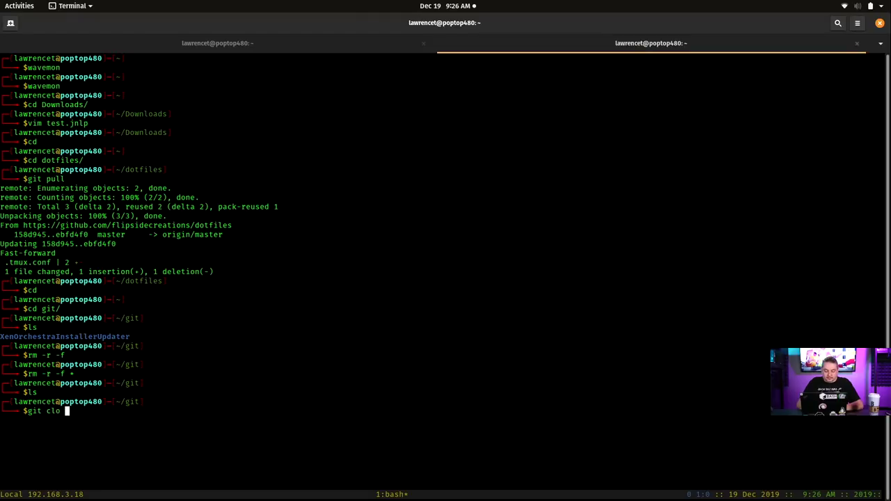
{"action": "key", "text": "BackSpace"}
{"action": "type", "text": "ne"}
{"action": "key", "text": "ctrl+shift+v"}
{"action": "key", "text": "Return"}
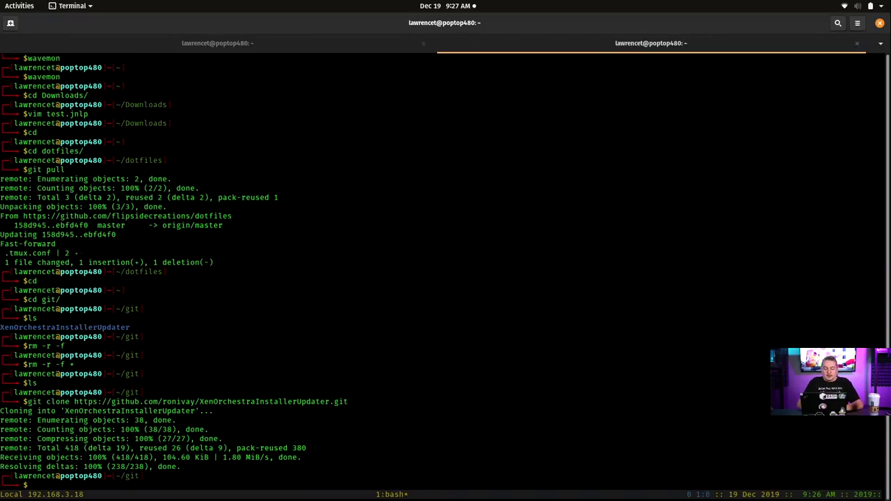
{"action": "type", "text": "ls"}
{"action": "key", "text": "Return"}
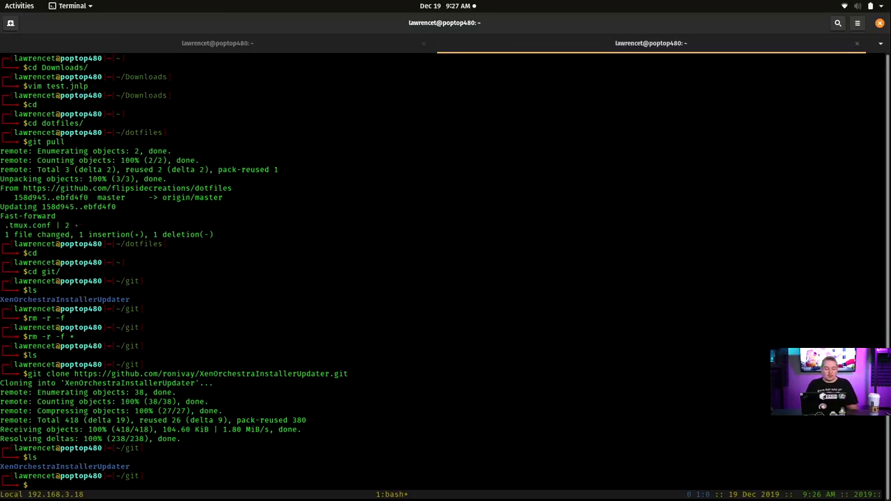
- Enter the XenOrchestraInstallerUpdater folder and run git pull, which reports Already up to date
{"action": "type", "text": "cd t"}
{"action": "key", "text": "Tab"}
{"action": "key", "text": "Return"}
{"action": "type", "text": "git upda"}
{"action": "key", "text": "BackSpace"}
{"action": "key", "text": "BackSpace"}
{"action": "key", "text": "BackSpace"}
{"action": "key", "text": "BackSpace"}
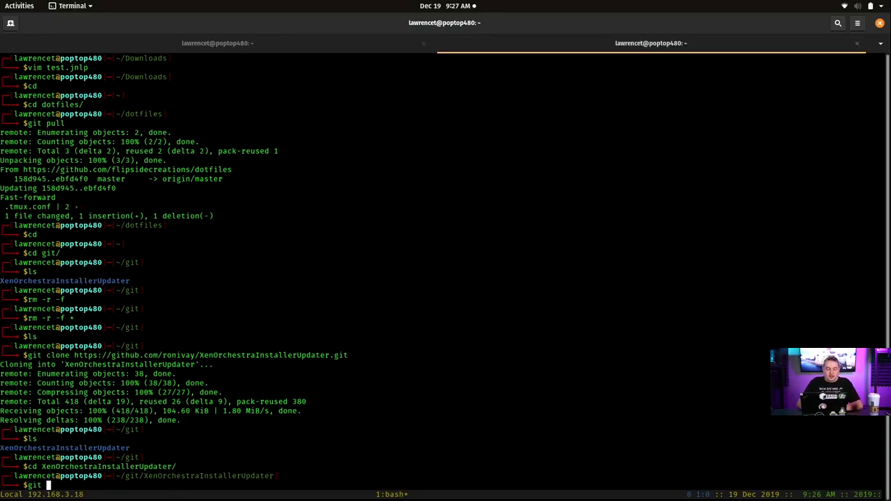
{"action": "type", "text": "ori"}
{"action": "key", "text": "BackSpace"}
{"action": "key", "text": "BackSpace"}
{"action": "key", "text": "BackSpace"}
{"action": "type", "text": "pull"}
{"action": "key", "text": "Return"}
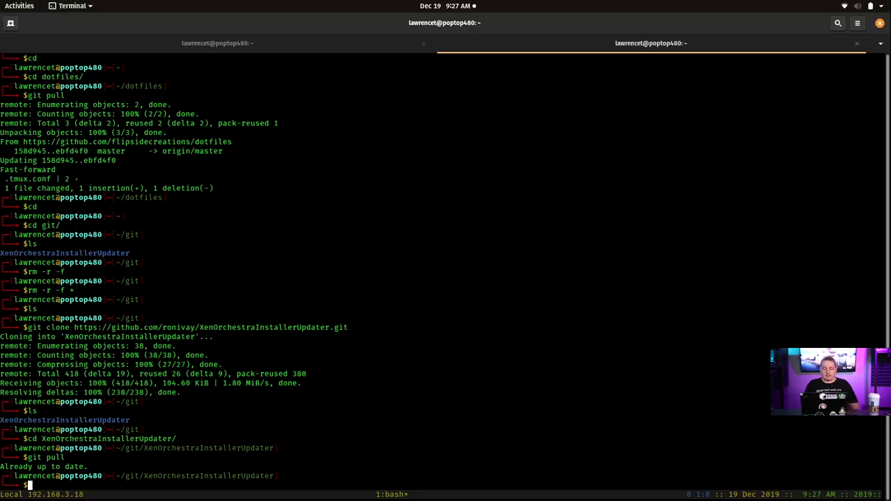
- Go up to ~/git and delete the clone with rm -r -f *
{"action": "type", "text": "cd .."}
{"action": "key", "text": "Return"}
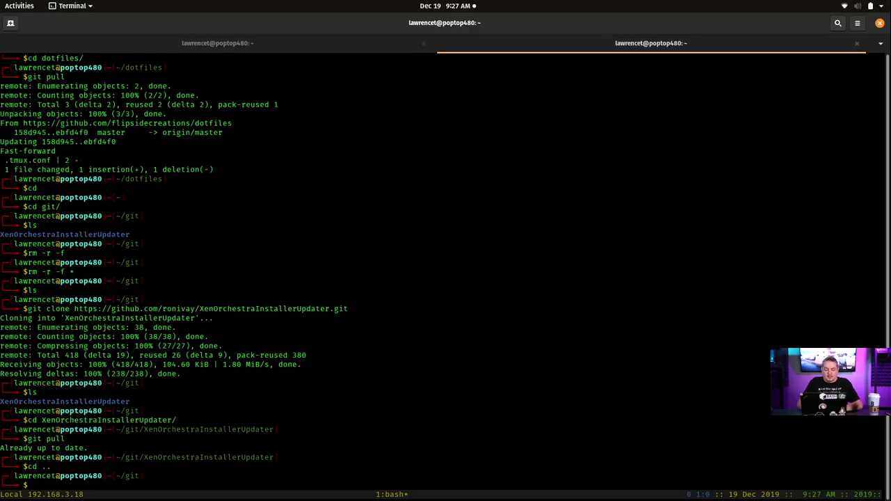
{"action": "type", "text": "rm -r -f *"}
{"action": "key", "text": "Return"}
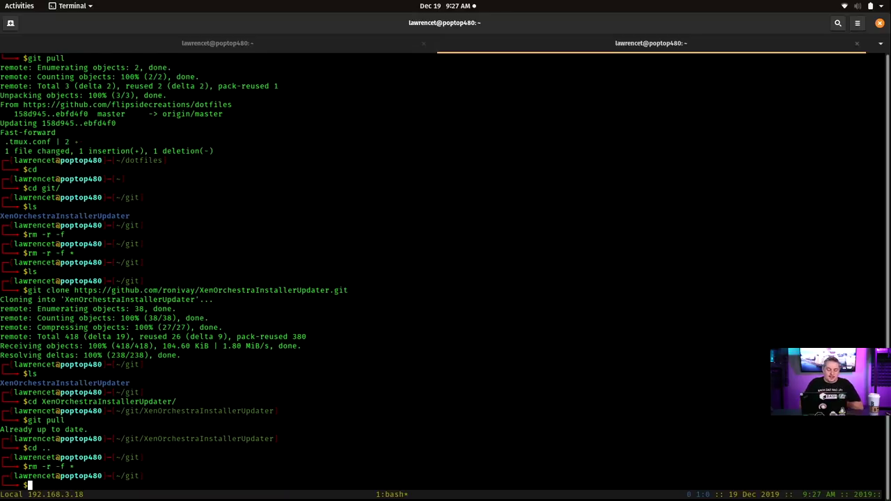
- Run htop briefly in the terminal, quit it, then bring up the Activities overview
{"action": "key", "text": "super"}
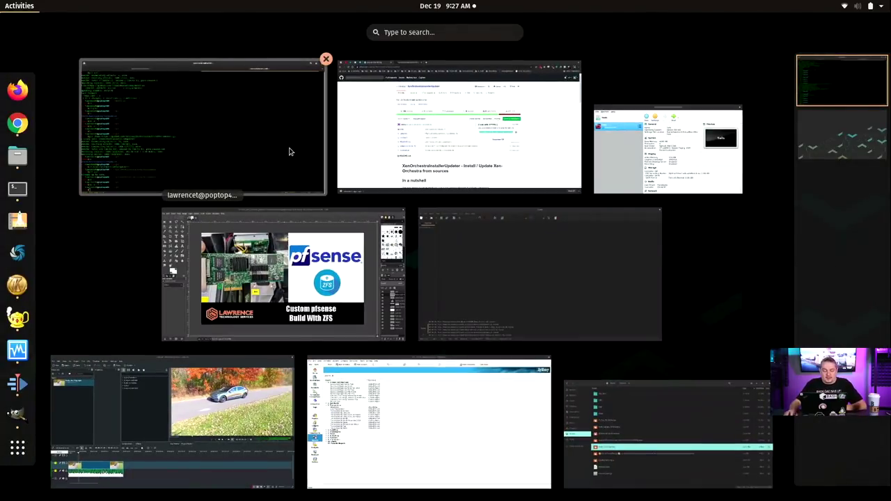
{"action": "left_click", "coordinate": [287, 152]}
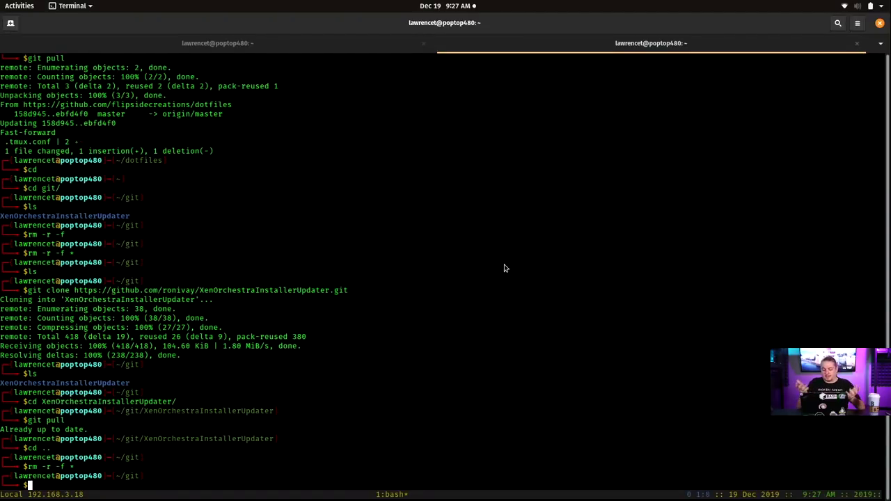
{"action": "type", "text": "htop"}
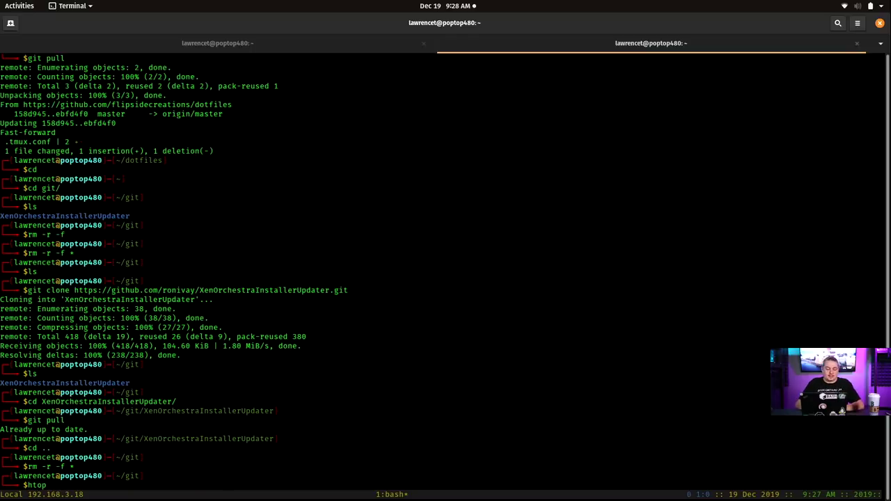
{"action": "key", "text": "Return"}
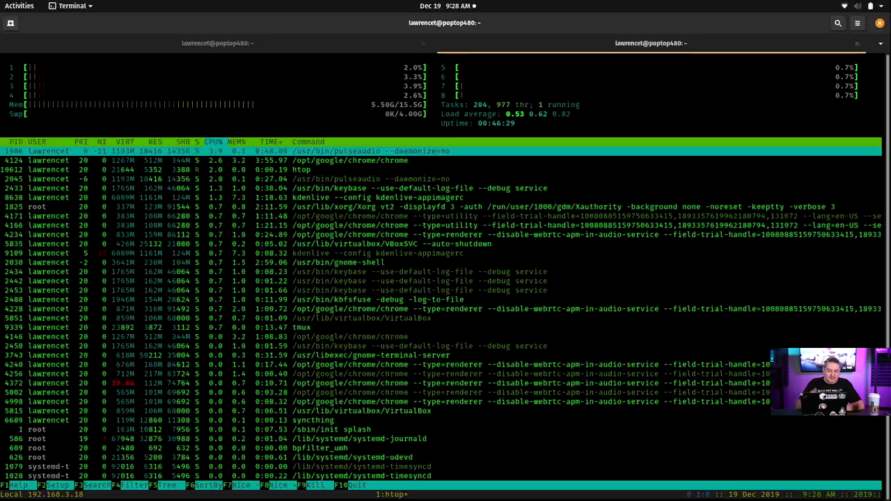
{"action": "key", "text": "q"}
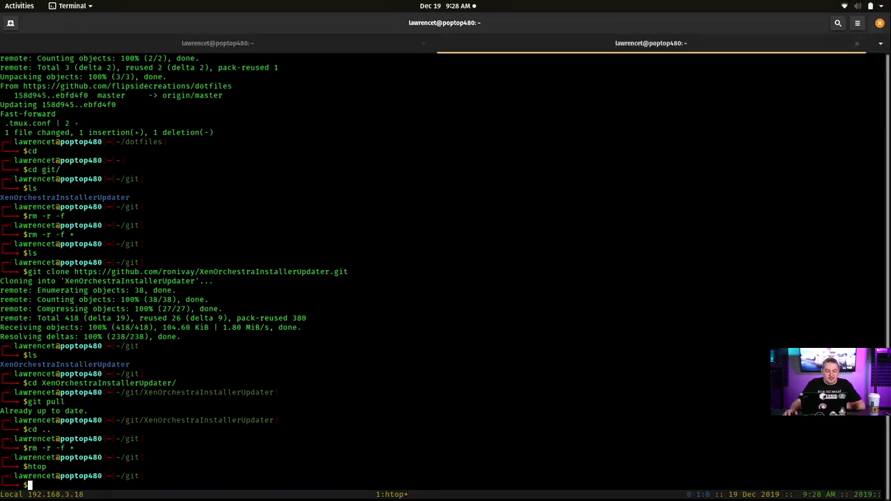
{"action": "key", "text": "super"}
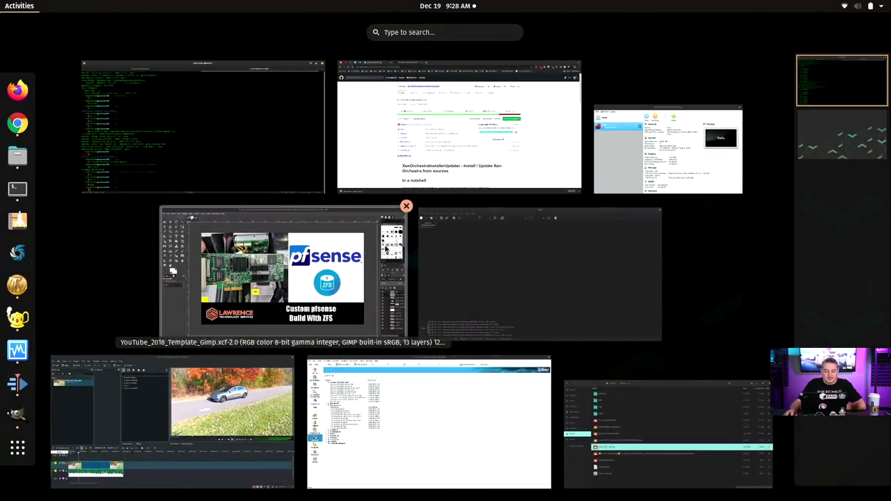
- Switch to the Chrome window showing the XenOrchestraInstallerUpdater GitHub page and its clone URL
{"action": "left_click", "coordinate": [438, 156]}
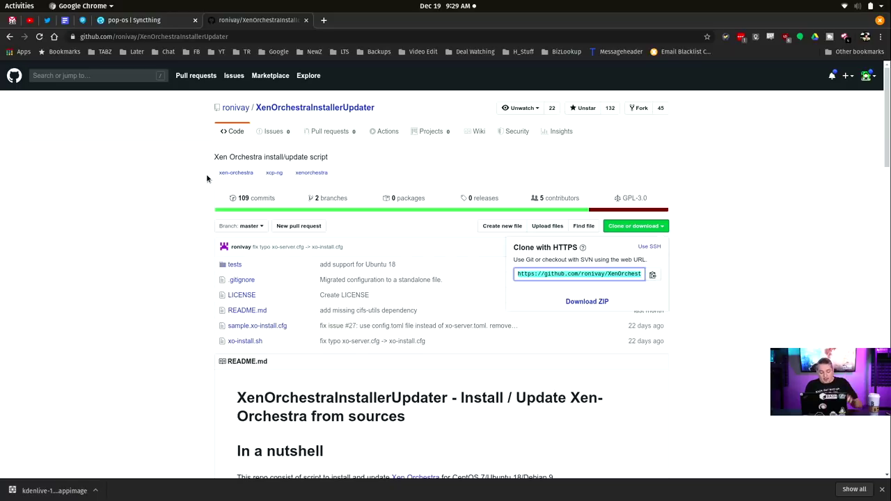
- Bring the KMyMoney window with LTS_DCFCU_Paypal_2019.kmy to the front from Activities
{"action": "key", "text": "super"}
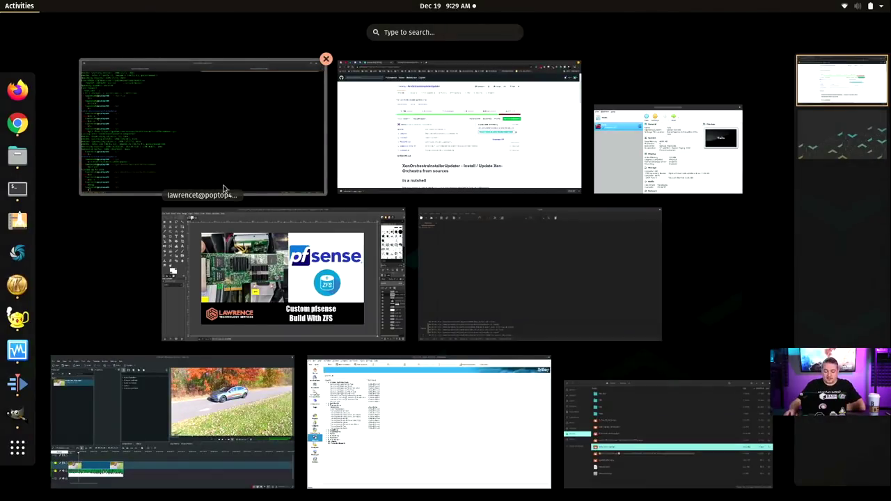
{"action": "left_click", "coordinate": [487, 426]}
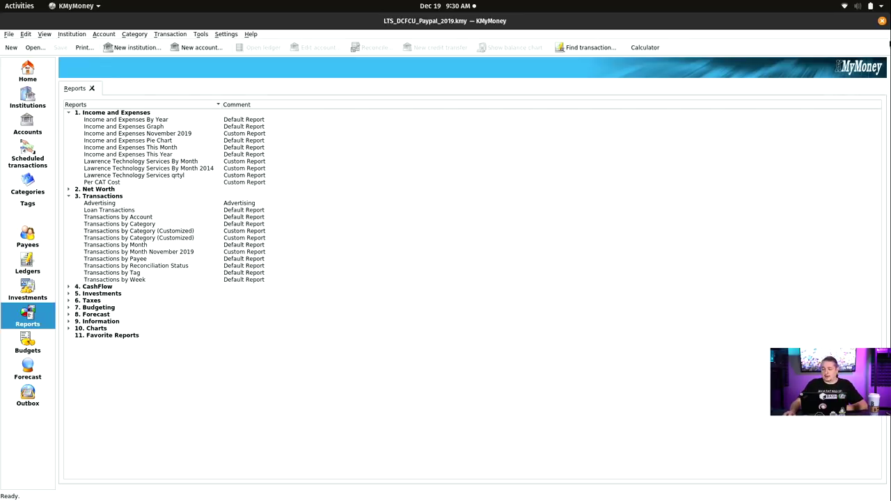
- Close KMyMoney, dismiss GitHub's clone panel, and switch to the Syncthing dashboard at 127.0.0.1:8384
{"action": "left_click", "coordinate": [881, 23]}
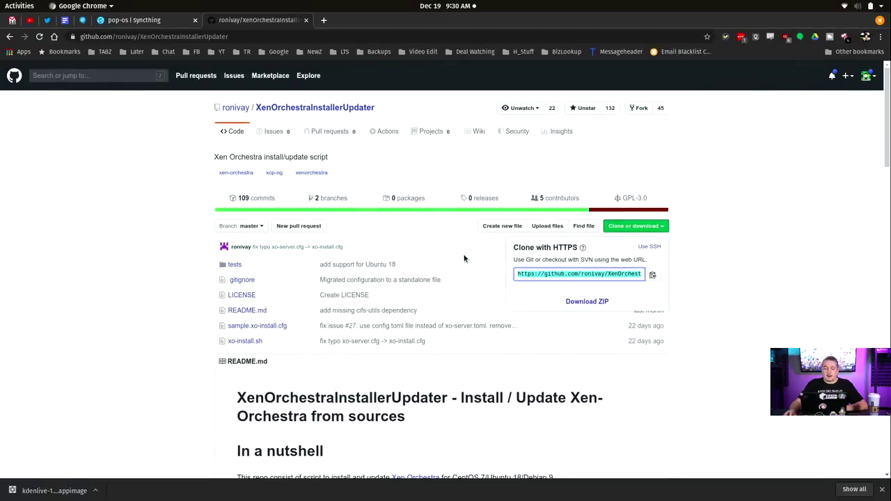
{"action": "left_click", "coordinate": [167, 230]}
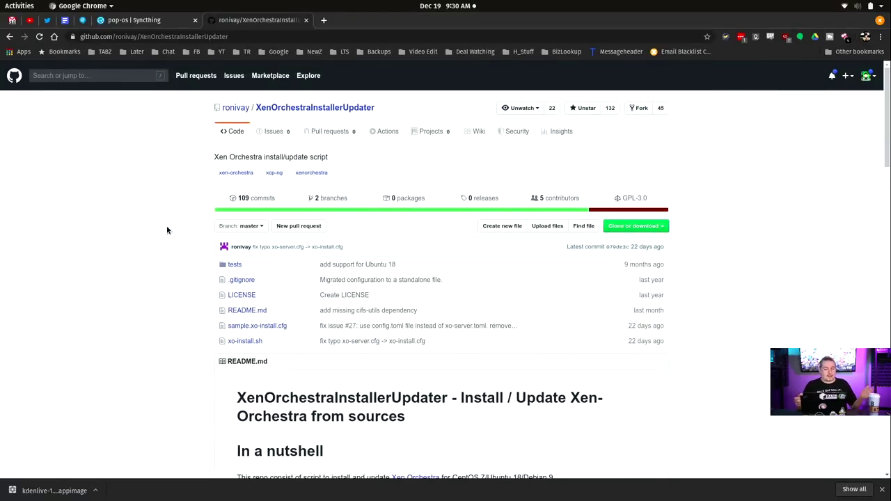
{"action": "left_click", "coordinate": [150, 20]}
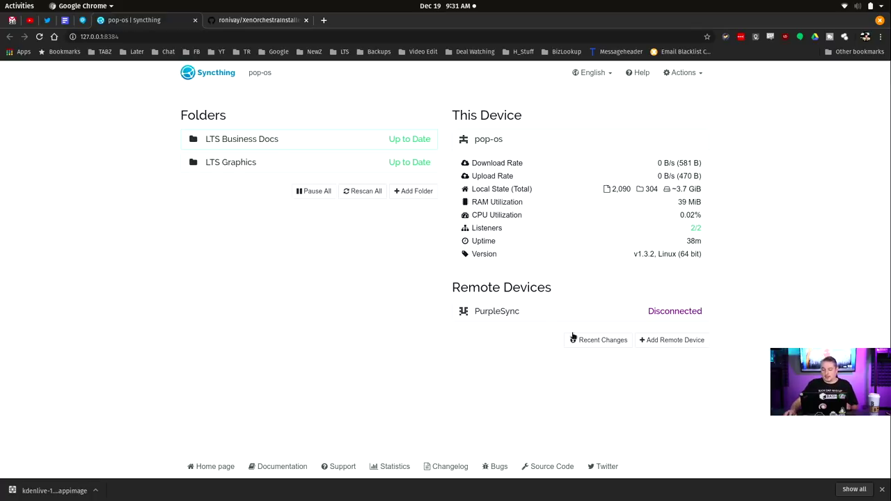
{"action": "left_click_drag", "start_coordinate": [677, 202], "coordinate": [699, 201]}
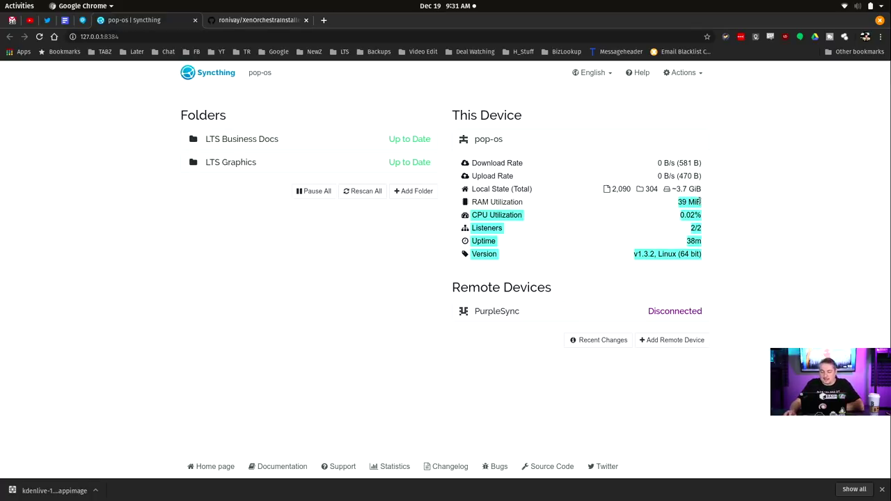
{"action": "mouse_move", "coordinate": [607, 189]}
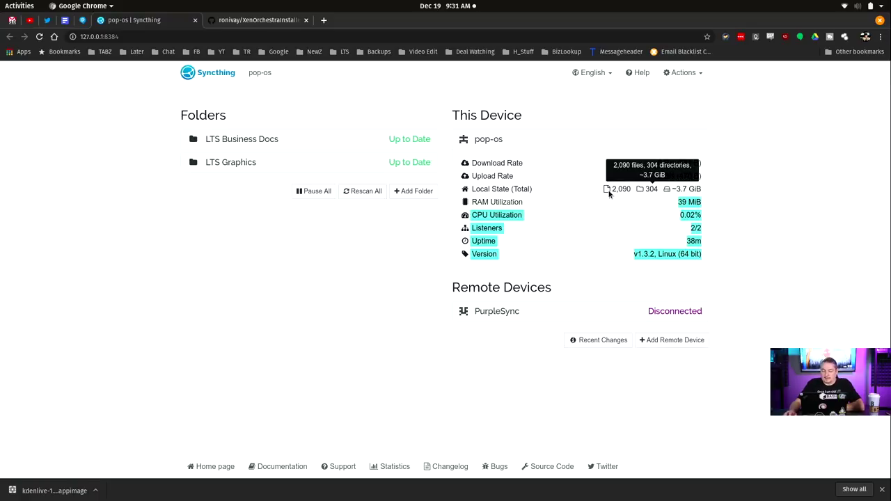
{"action": "left_click", "coordinate": [768, 217]}
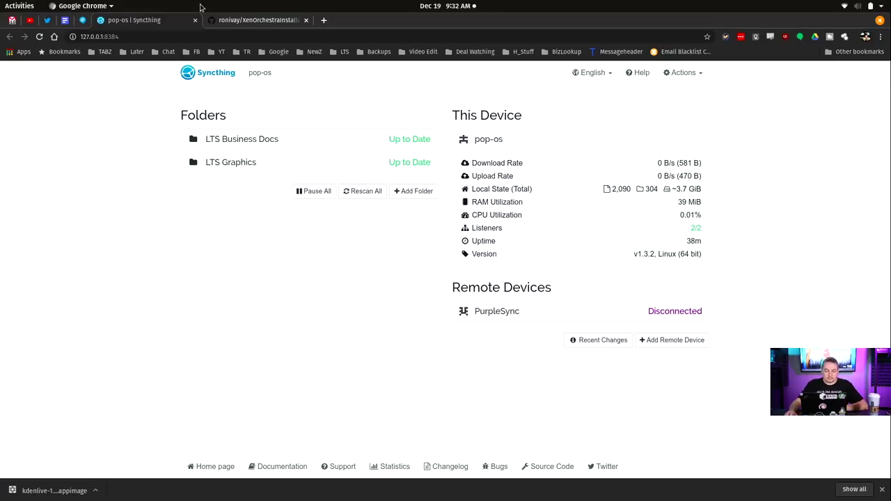
- Switch briefly to the terminal, then to GIMP's Custom pfsense Build With ZFS thumbnail project
{"action": "key", "text": "super"}
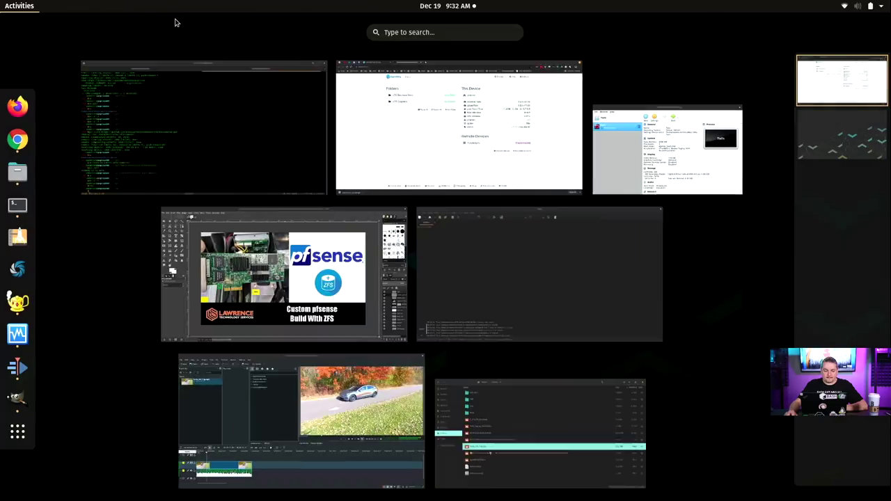
{"action": "left_click", "coordinate": [284, 132]}
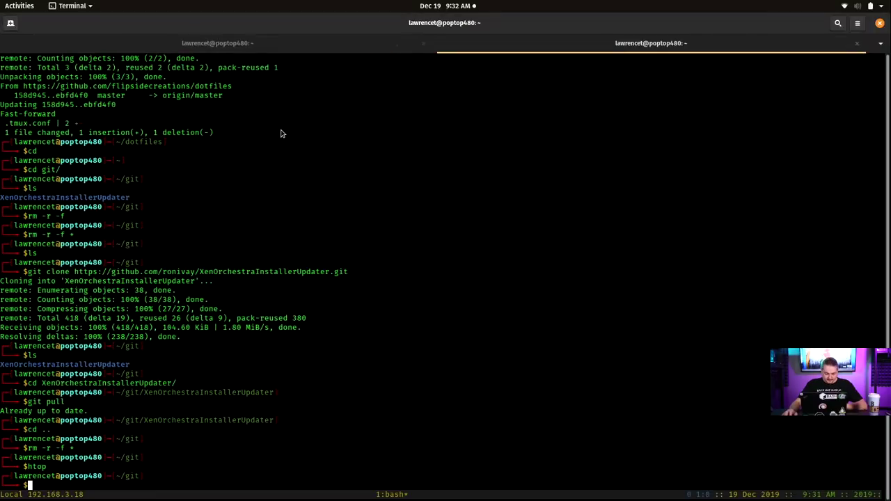
{"action": "key", "text": "super"}
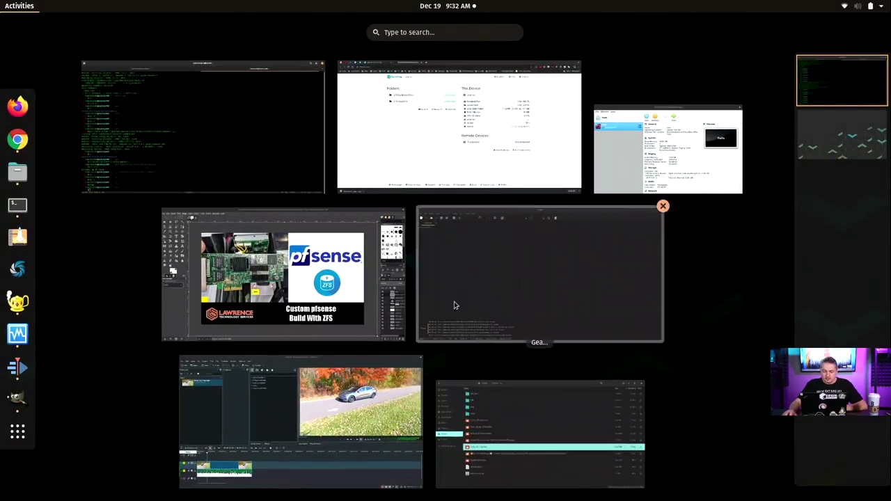
{"action": "left_click", "coordinate": [291, 269]}
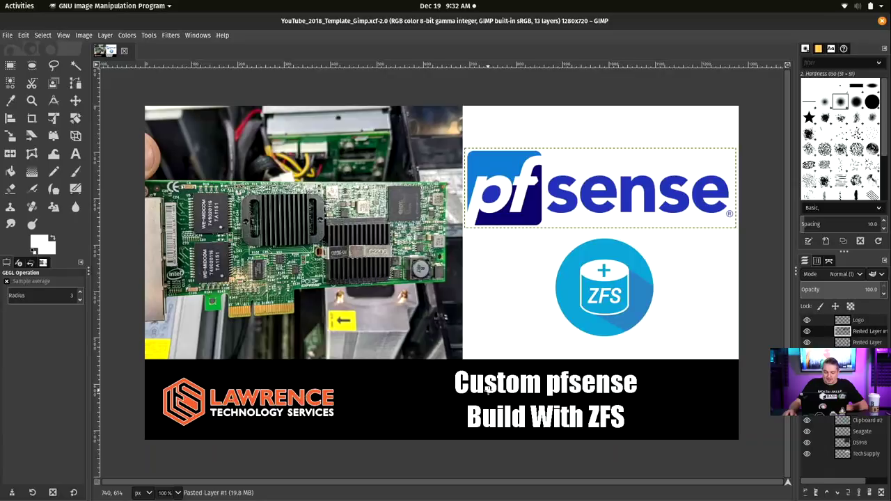
- Open the GEGL Operation dialog, close it unchanged, and return to the Activities overview
{"action": "left_click", "coordinate": [488, 381]}
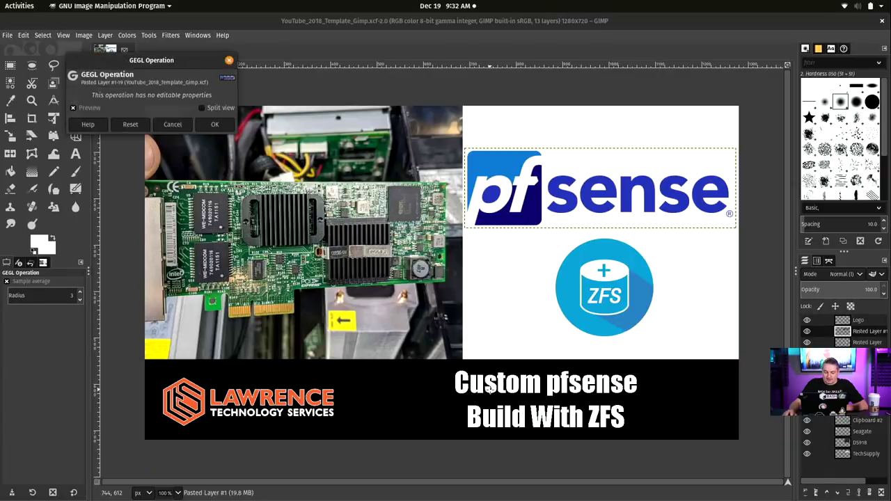
{"action": "left_click", "coordinate": [229, 59]}
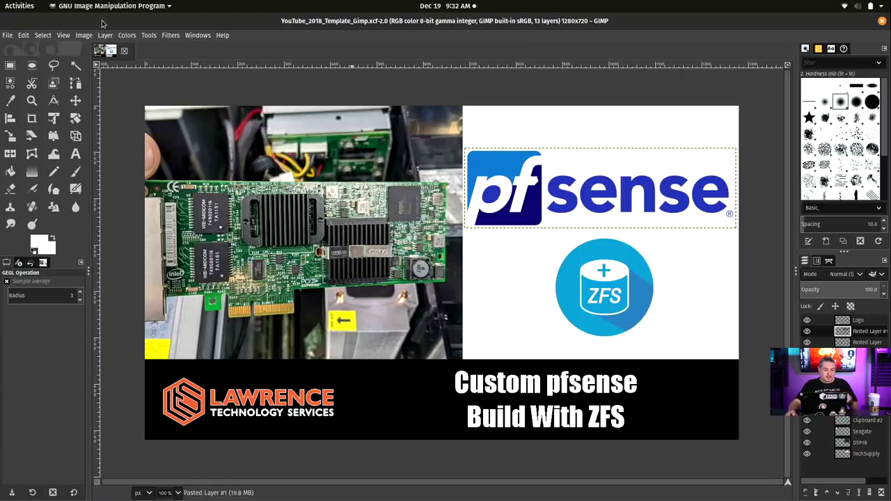
{"action": "key", "text": "super"}
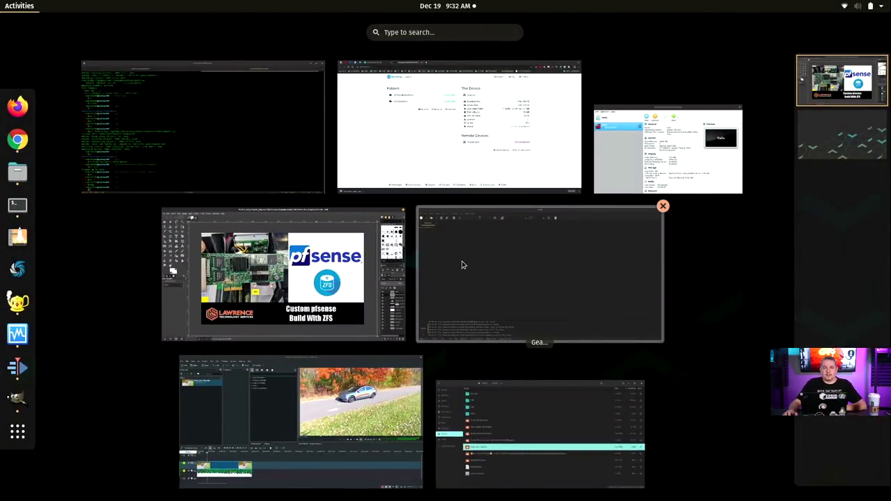
- Search Activities for 'ob', then clear the search back to the open-window thumbnails
{"action": "type", "text": "ob"}
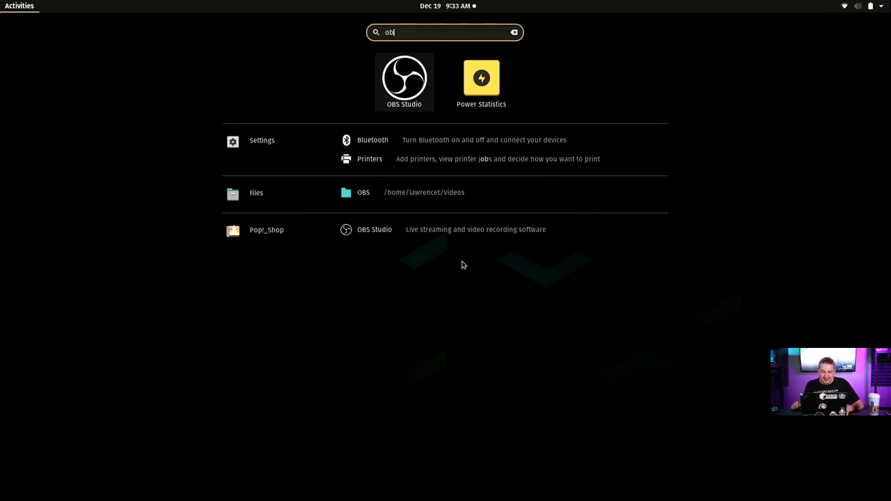
{"action": "key", "text": "Escape"}
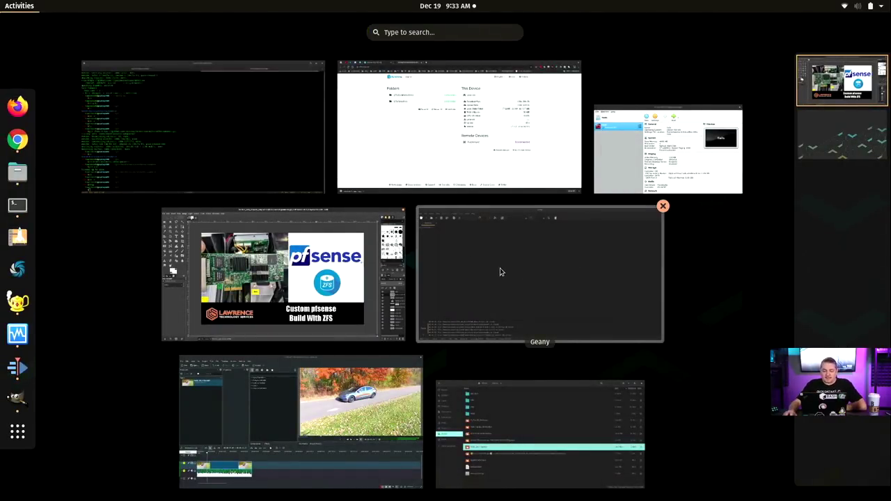
- Move the Files window aside and open sftp://dozer/ to browse the server's root folders
{"action": "left_click", "coordinate": [527, 454]}
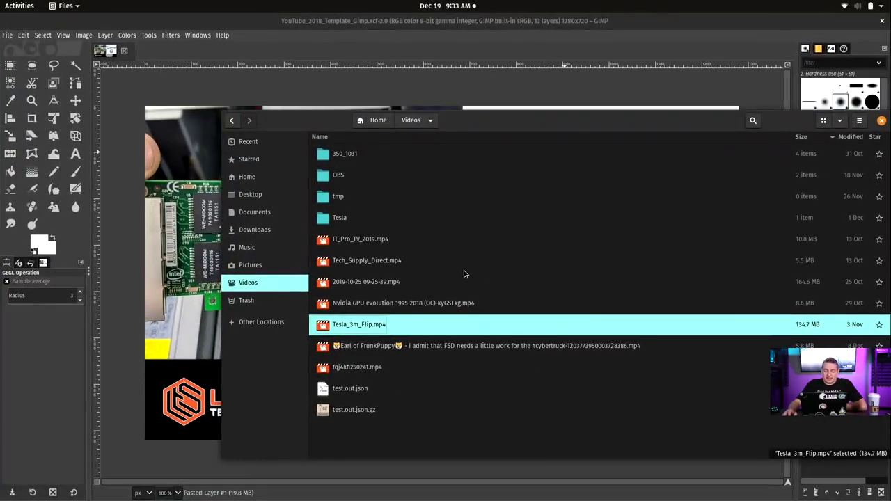
{"action": "left_click_drag", "start_coordinate": [522, 122], "coordinate": [454, 107]}
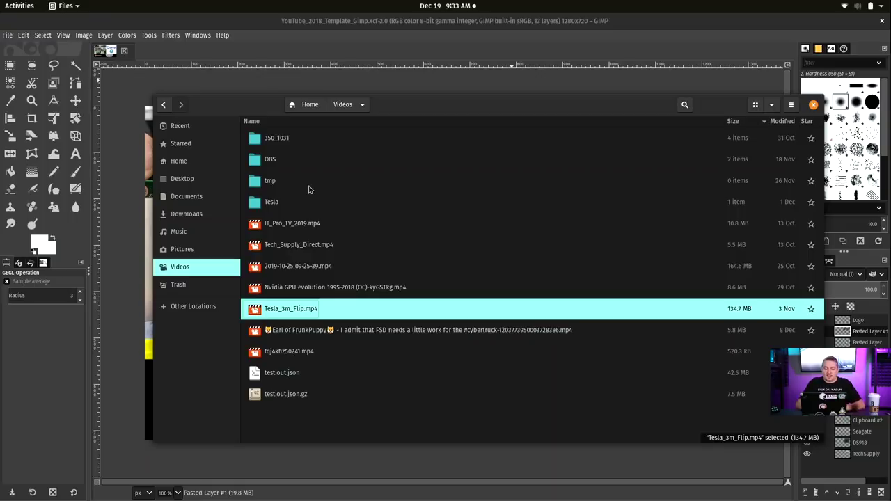
{"action": "key", "text": "ctrl+l"}
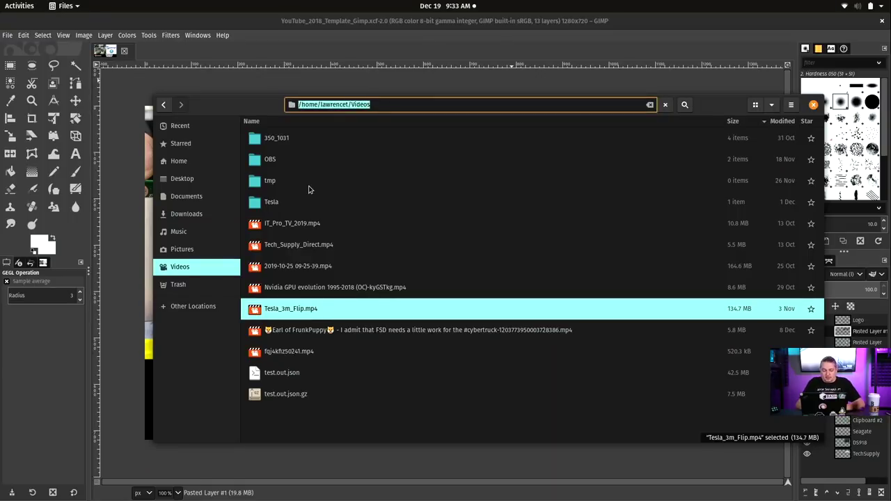
{"action": "type", "text": "fst"}
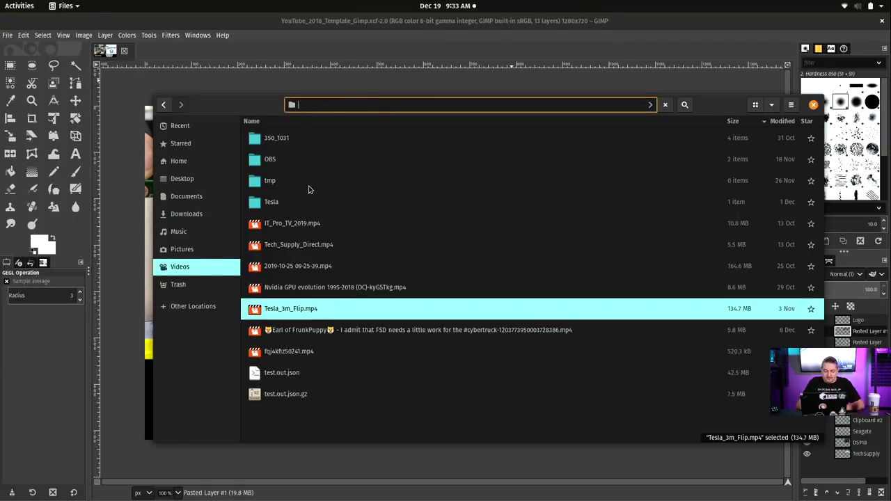
{"action": "type", "text": "sftp"}
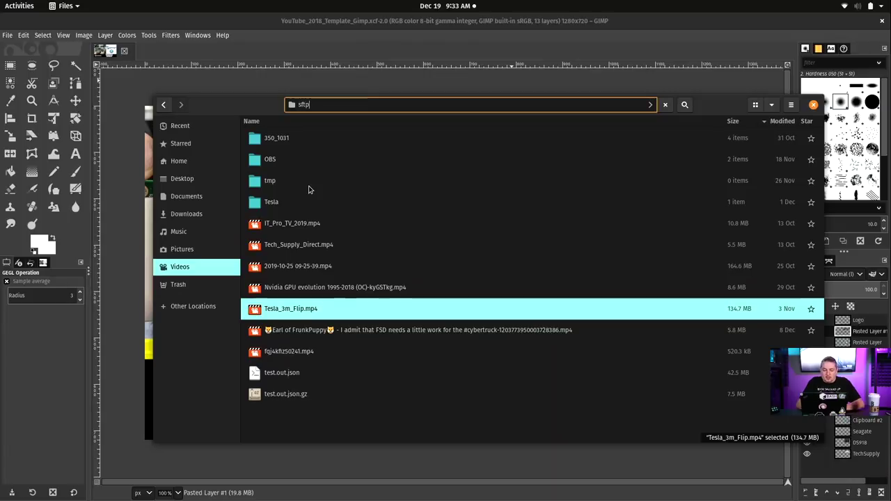
{"action": "type", "text": "://dozer/"}
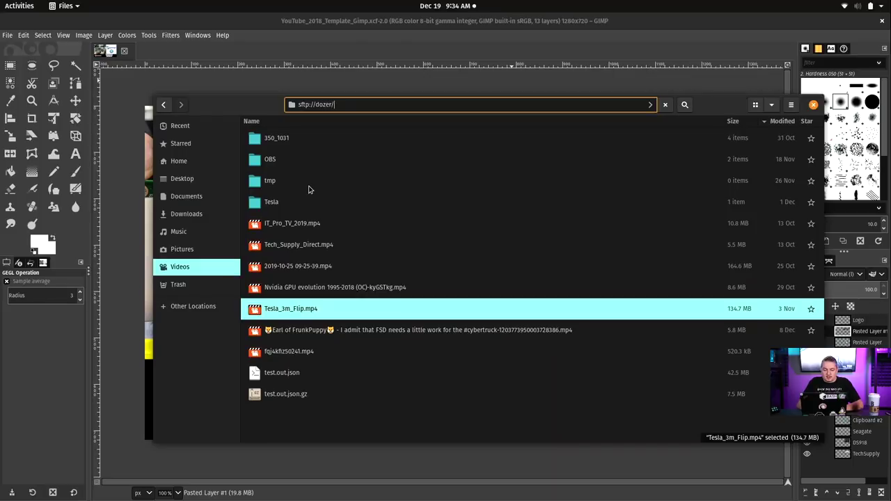
{"action": "key", "text": "Return"}
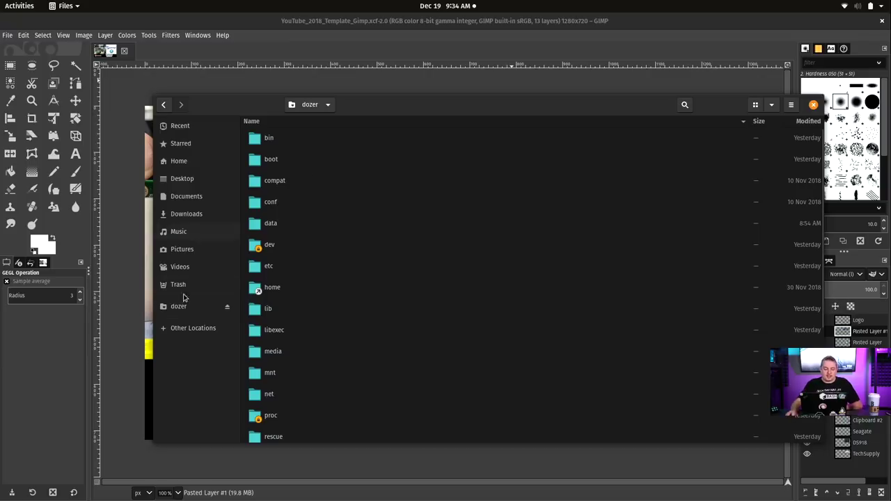
{"action": "key", "text": "super"}
- In the terminal, ssh into dozer's FreeNAS and exit the session
{"action": "left_click", "coordinate": [213, 161]}
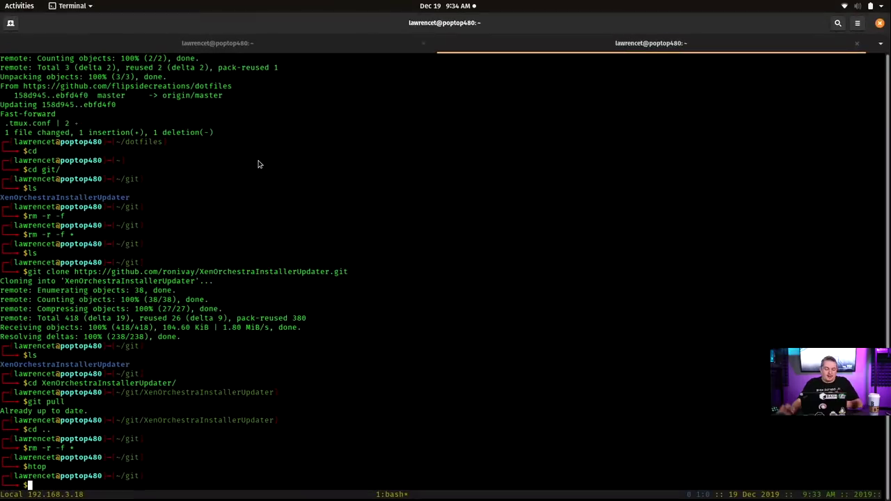
{"action": "type", "text": "ssh "}
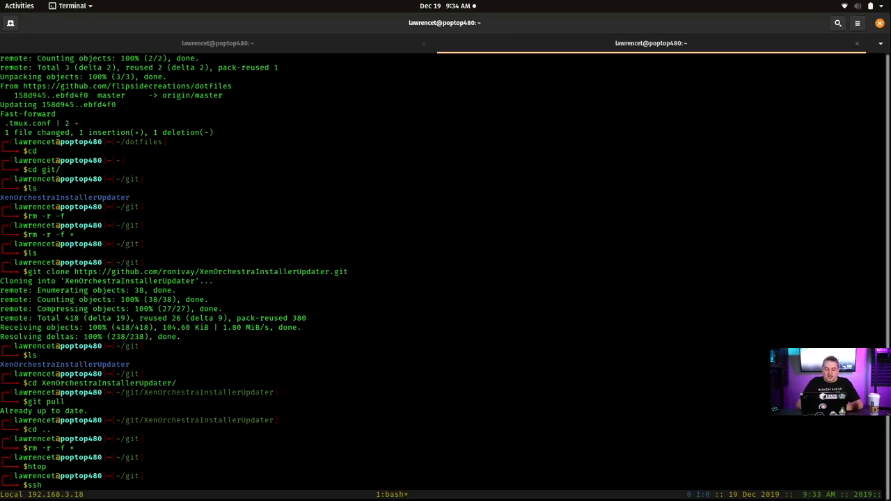
{"action": "type", "text": "dozer"}
{"action": "key", "text": "Return"}
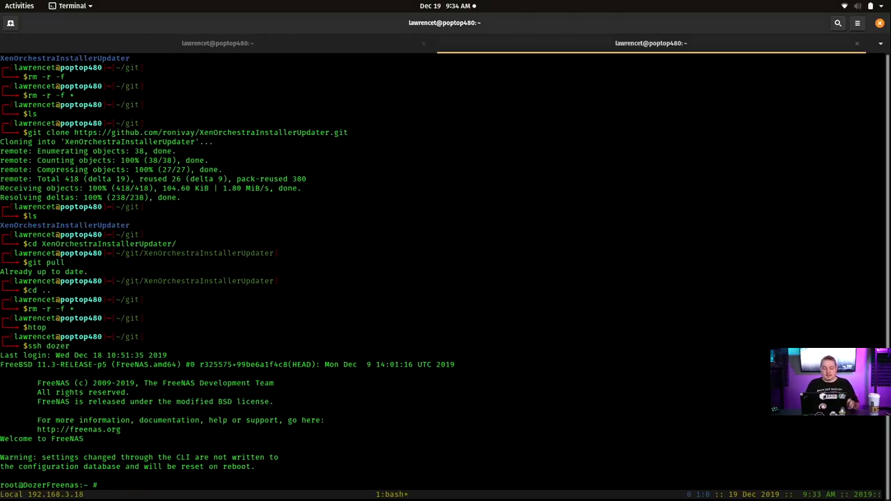
{"action": "type", "text": "e"}
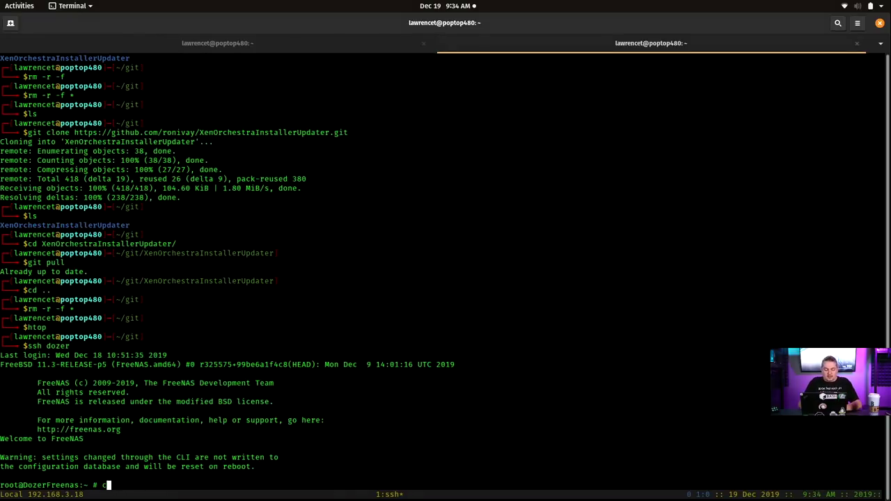
{"action": "type", "text": "xit"}
{"action": "key", "text": "Return"}
- Change into ~/.ssh, list its files with ls, and begin a cat of the config file
{"action": "type", "text": "cd ."}
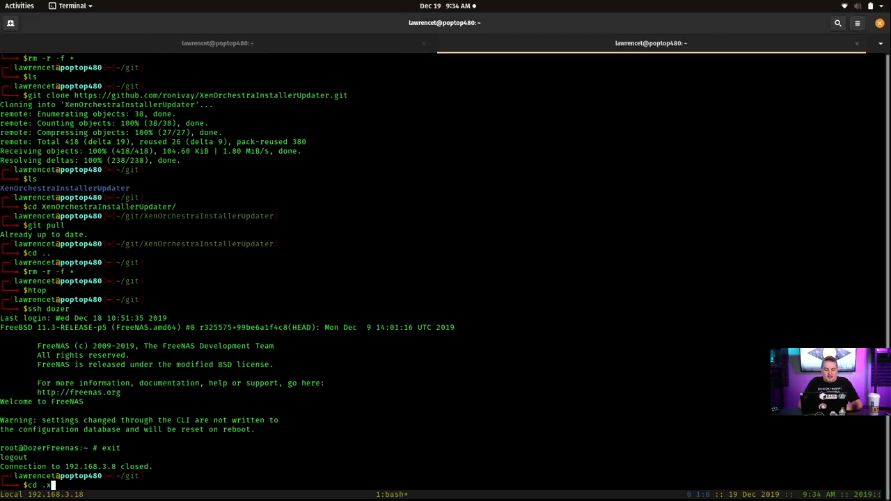
{"action": "type", "text": "ss"}
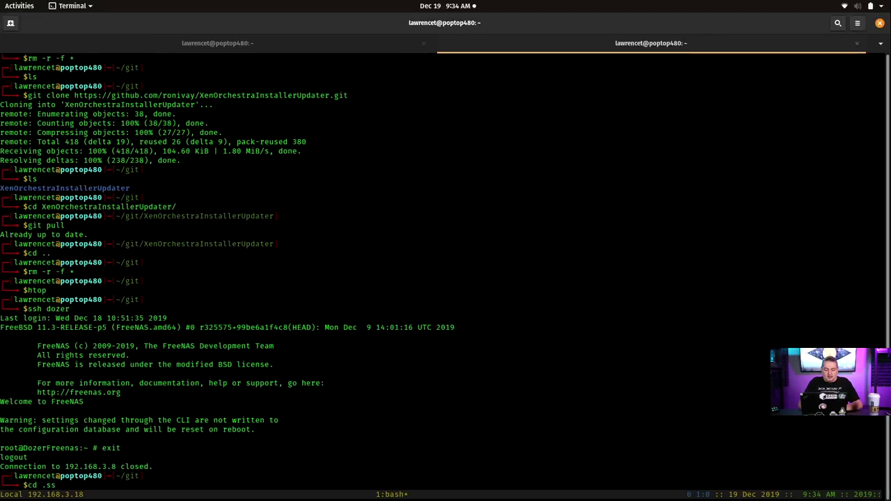
{"action": "key", "text": "BackSpace"}
{"action": "key", "text": "BackSpace"}
{"action": "key", "text": "BackSpace"}
{"action": "key", "text": "BackSpace"}
{"action": "key", "text": "Return"}
{"action": "type", "text": "cd .ssh"}
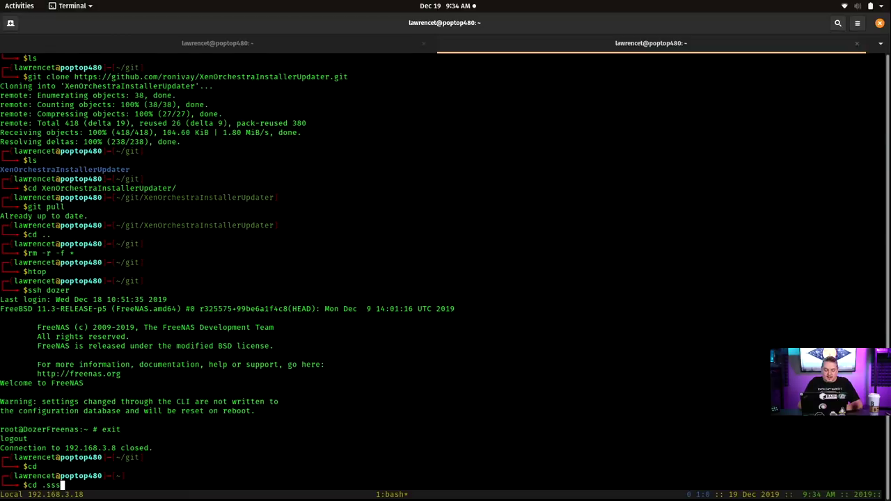
{"action": "key", "text": "Tab"}
{"action": "key", "text": "Return"}
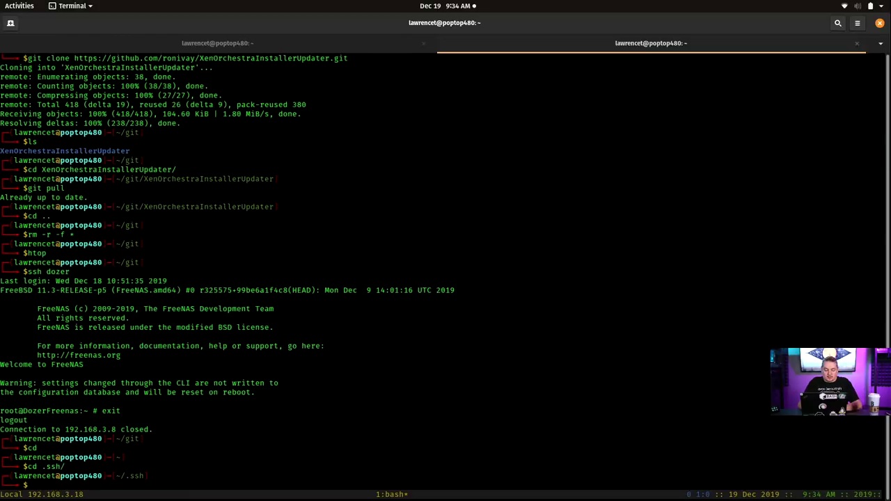
{"action": "type", "text": "ls"}
{"action": "key", "text": "Return"}
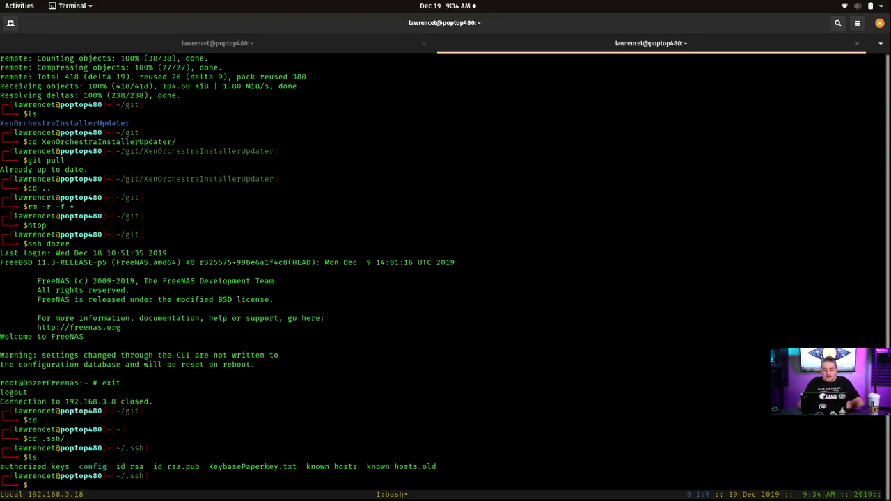
{"action": "type", "text": "cat .co"}
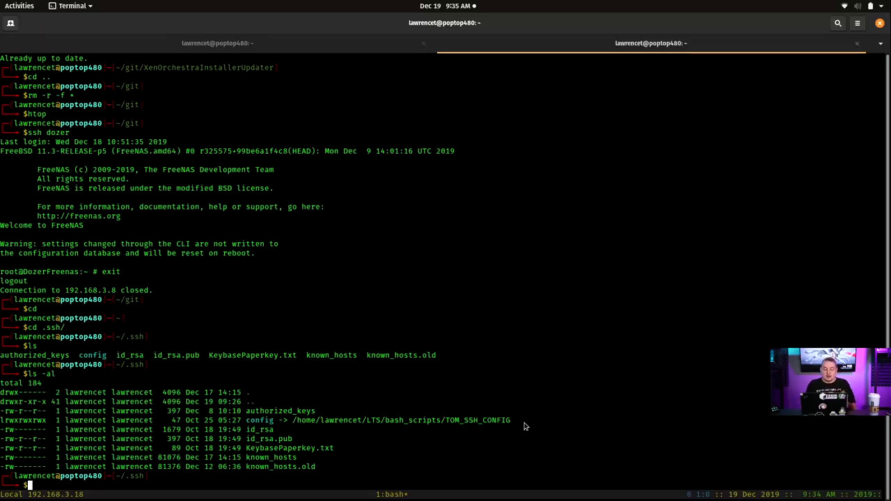
- Bring Files forward, open smb://192.168.3.4, and connect to the Studio share
{"action": "key", "text": "super"}
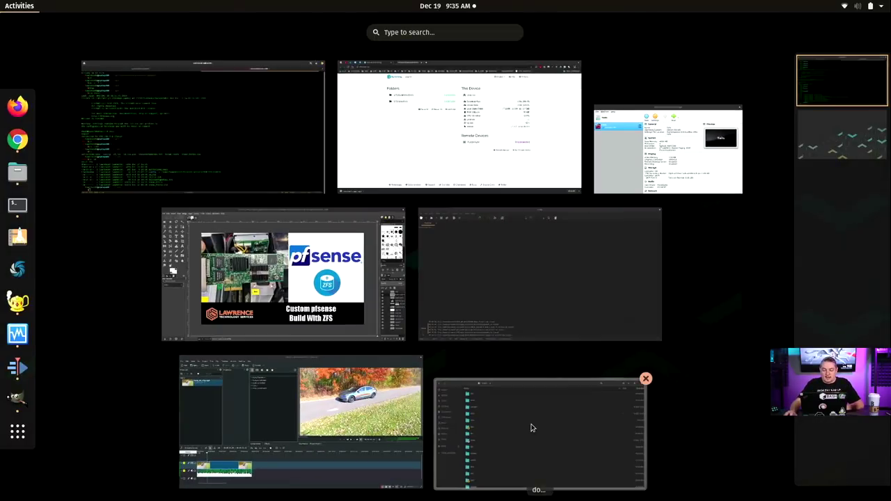
{"action": "left_click", "coordinate": [513, 303]}
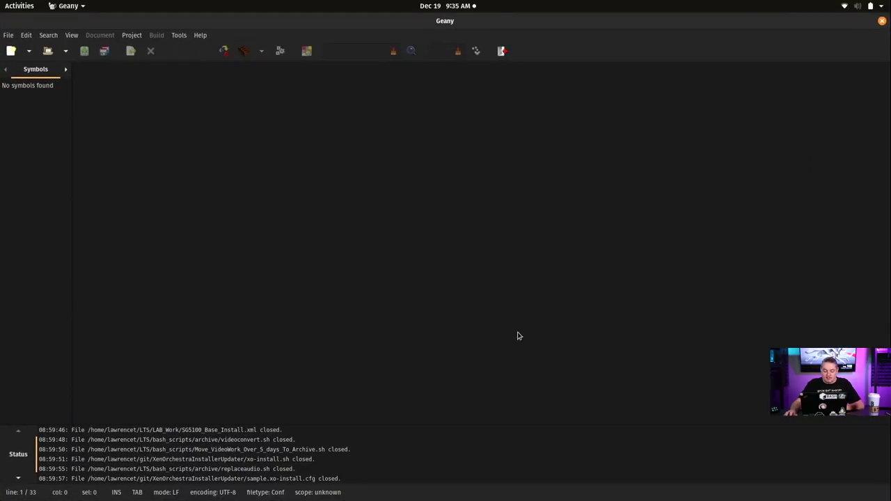
{"action": "key", "text": "super"}
{"action": "left_click", "coordinate": [532, 401]}
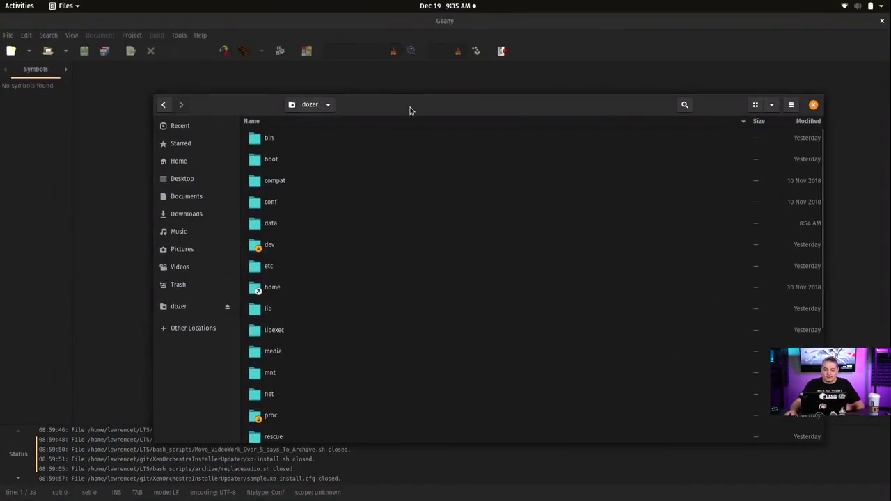
{"action": "key", "text": "ctrl+l"}
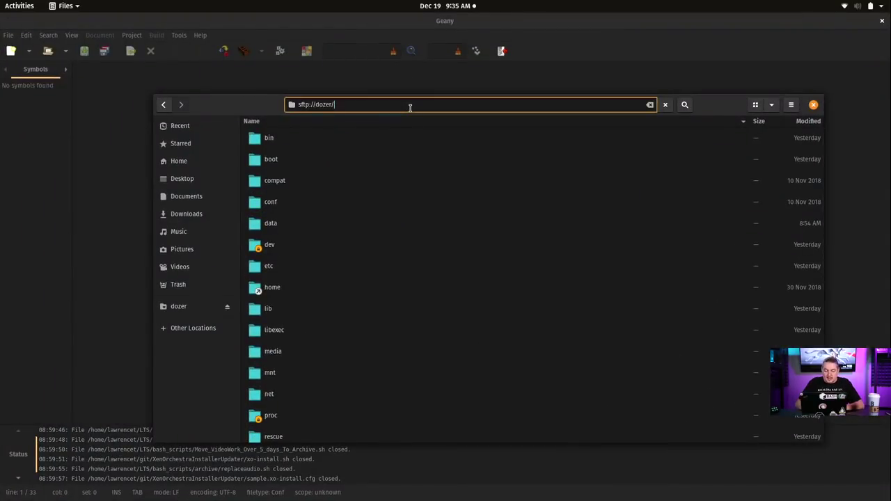
{"action": "type", "text": "smb"}
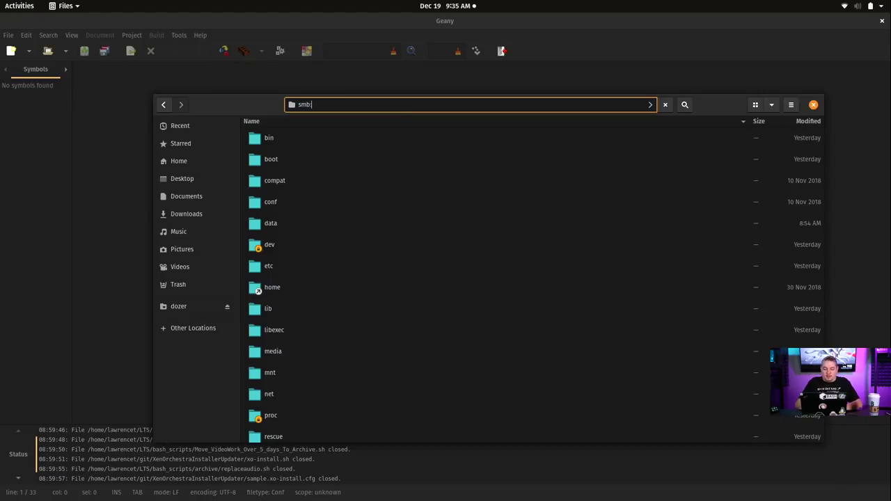
{"action": "type", "text": "://192.168.3."}
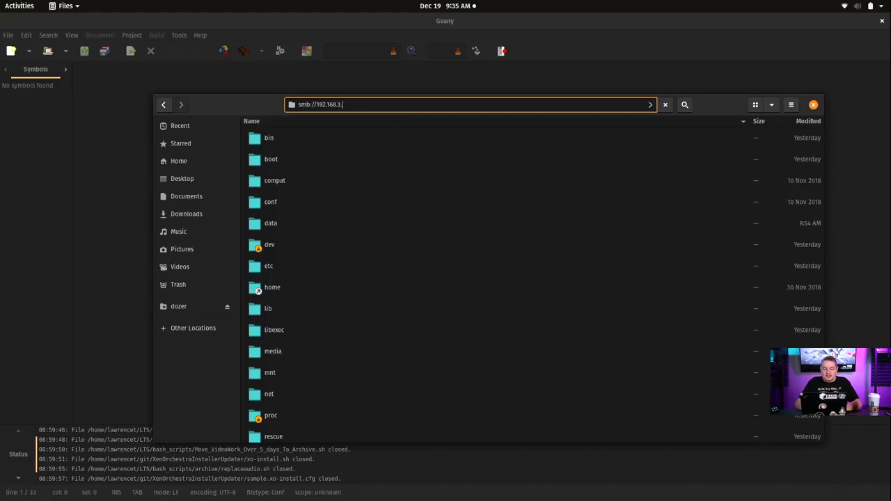
{"action": "type", "text": "4"}
{"action": "key", "text": "Return"}
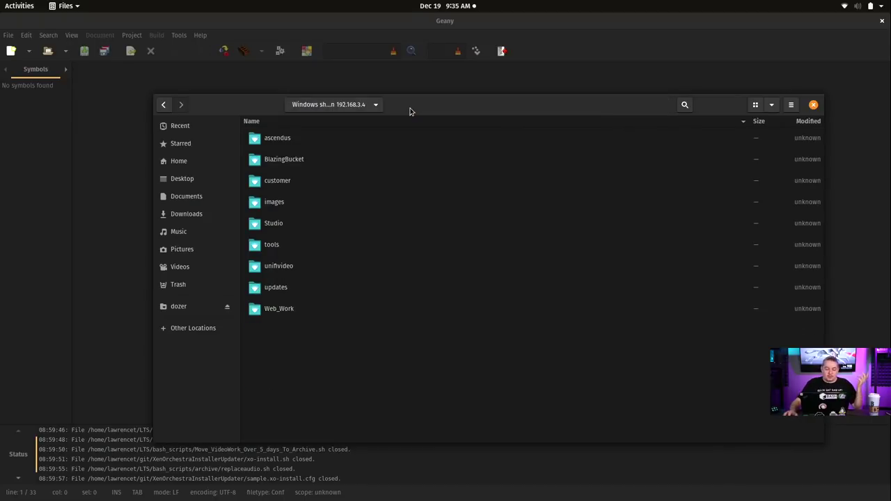
{"action": "double_click", "coordinate": [289, 230]}
{"action": "left_click", "coordinate": [552, 189]}
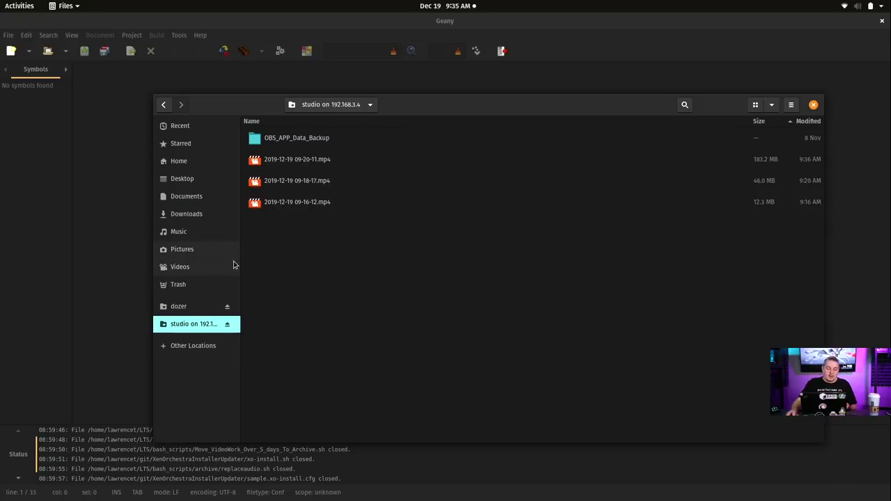
- Glance at the dozer share, return to studio, and open Videos in a new tab
{"action": "left_click", "coordinate": [204, 309]}
{"action": "left_click", "coordinate": [195, 325]}
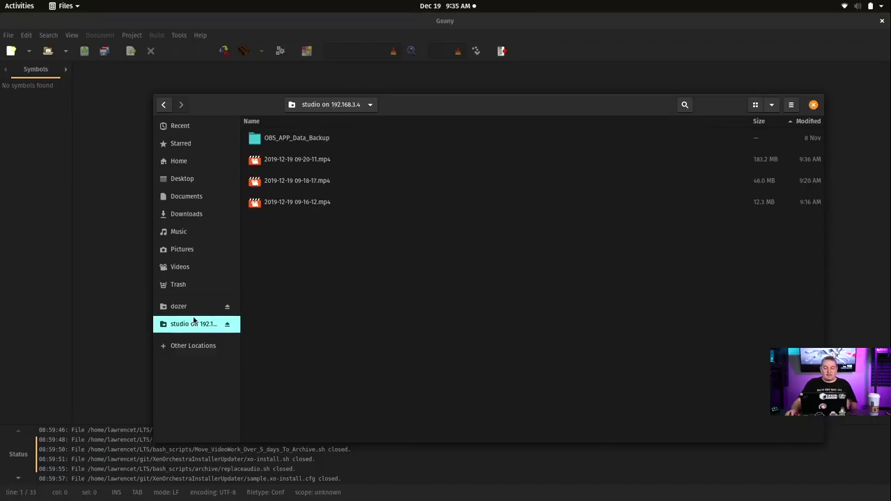
{"action": "right_click", "coordinate": [175, 271]}
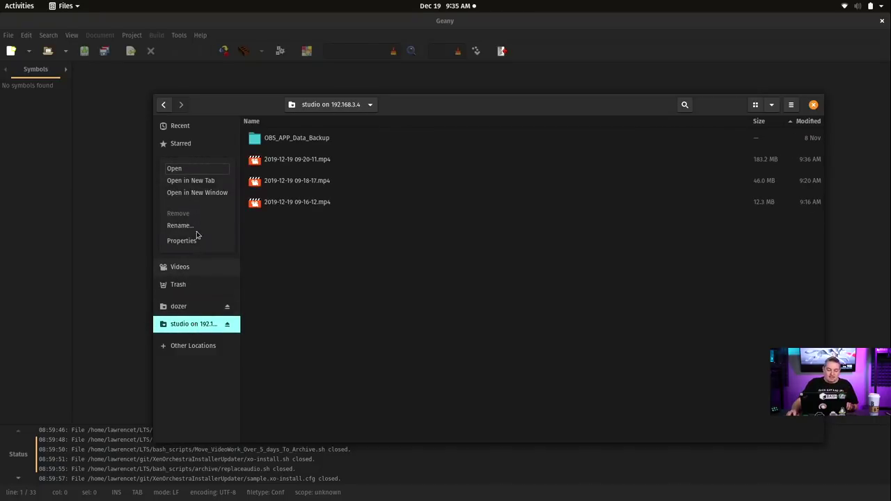
{"action": "left_click", "coordinate": [200, 180]}
{"action": "left_click", "coordinate": [629, 121]}
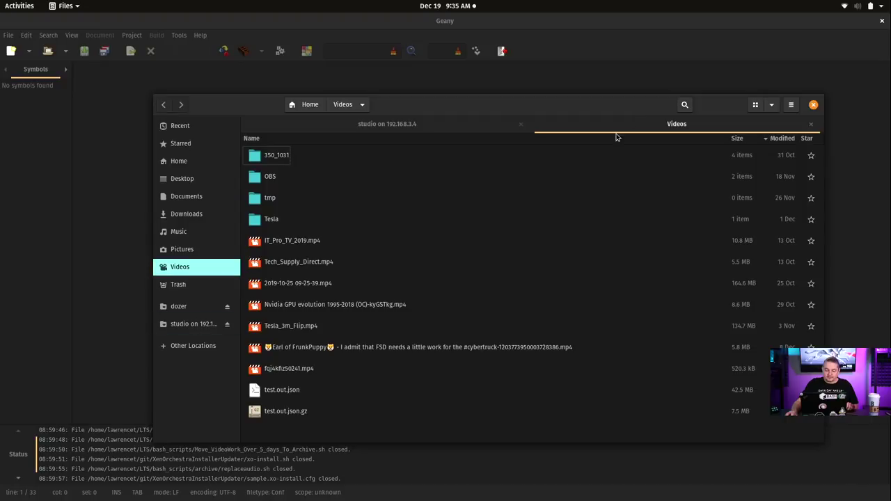
- Open the Tesla folder and switch to the 2019-12-01_01-19-37 folder's tab
{"action": "double_click", "coordinate": [271, 219]}
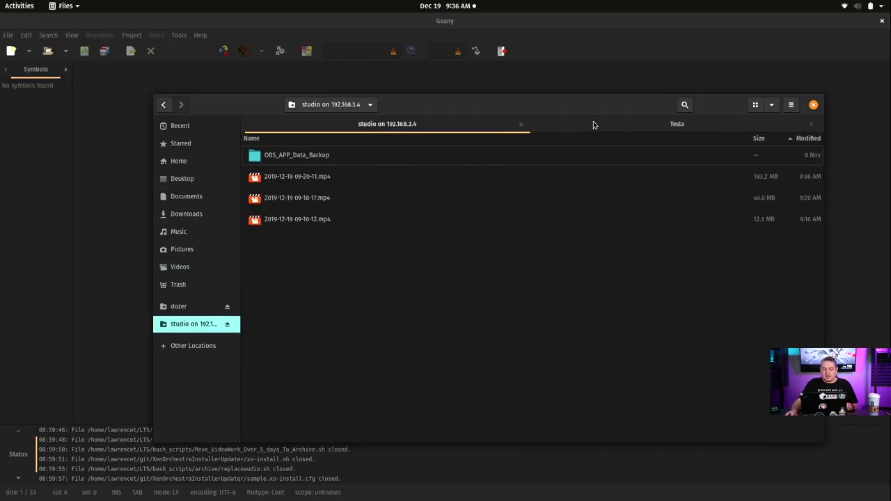
{"action": "right_click", "coordinate": [306, 157]}
{"action": "key", "text": "Escape"}
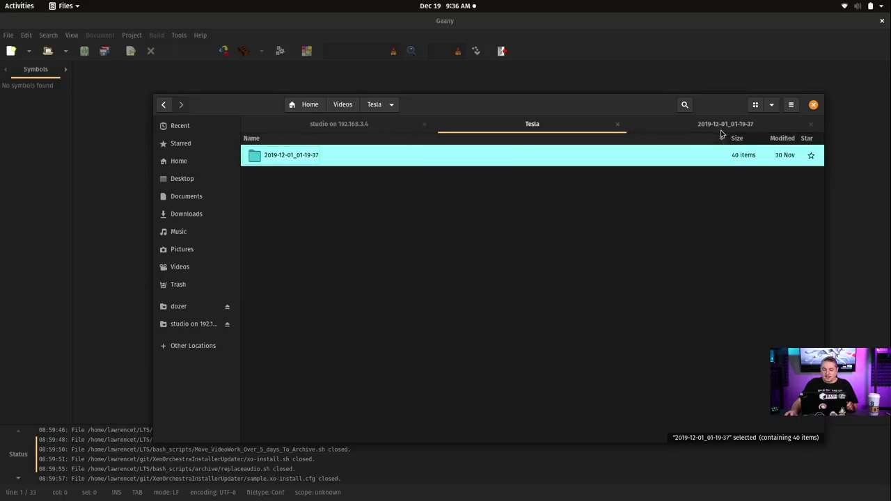
{"action": "left_click", "coordinate": [711, 125]}
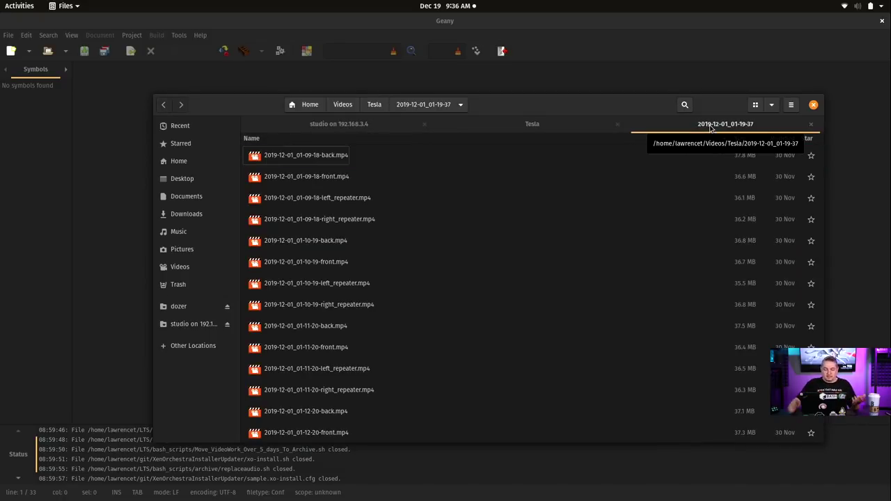
- Close Files, switch to Kdenlive, and scrub the Tesla_3m_Flip clip to a later frame
{"action": "left_click", "coordinate": [813, 105]}
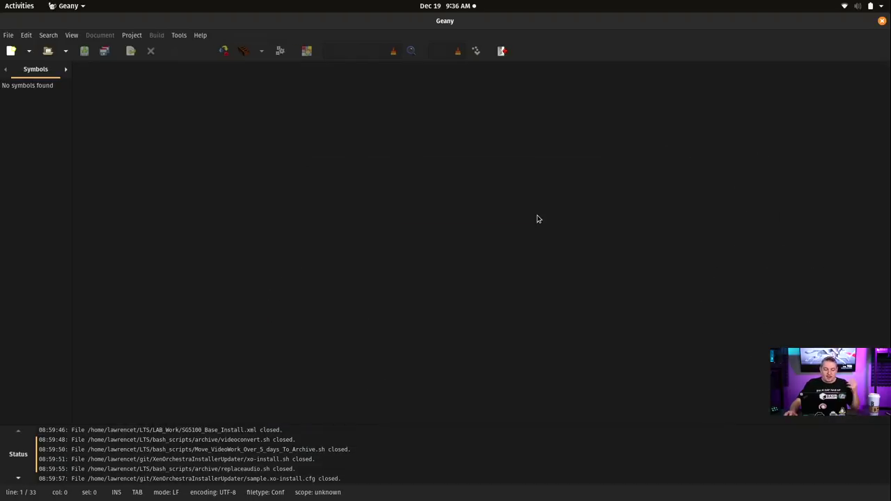
{"action": "key", "text": "super"}
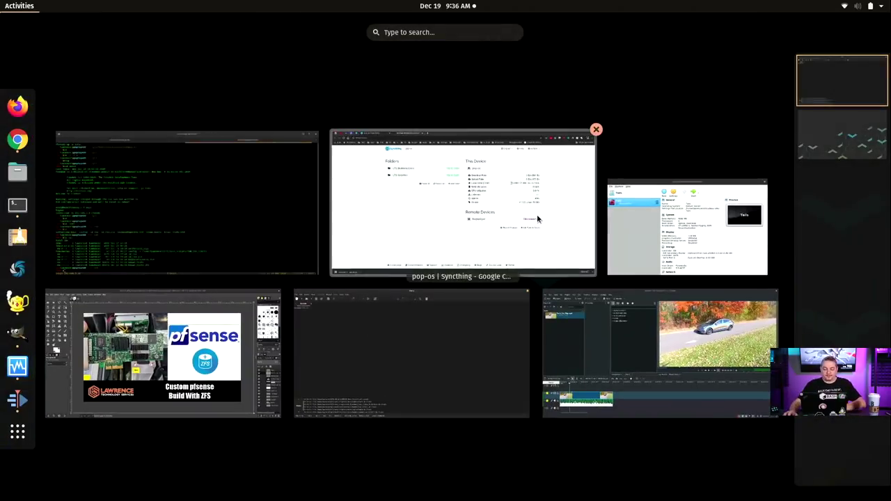
{"action": "left_click", "coordinate": [657, 351]}
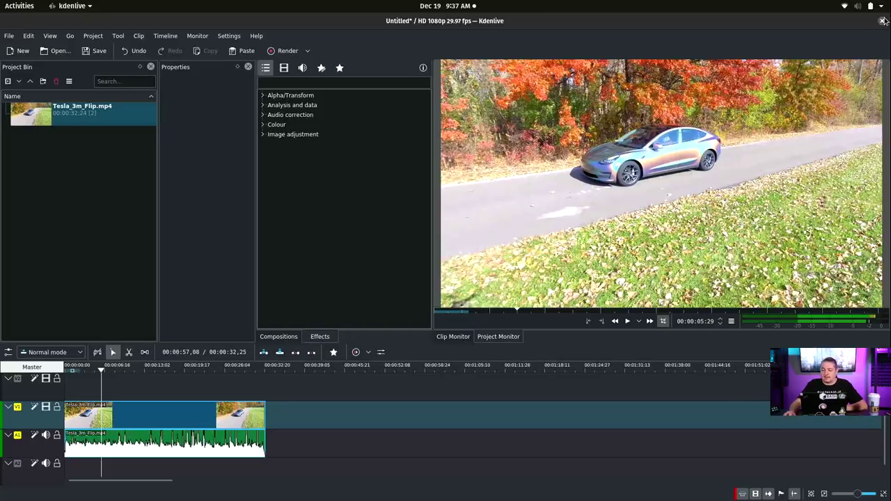
{"action": "left_click_drag", "start_coordinate": [160, 369], "coordinate": [166, 402]}
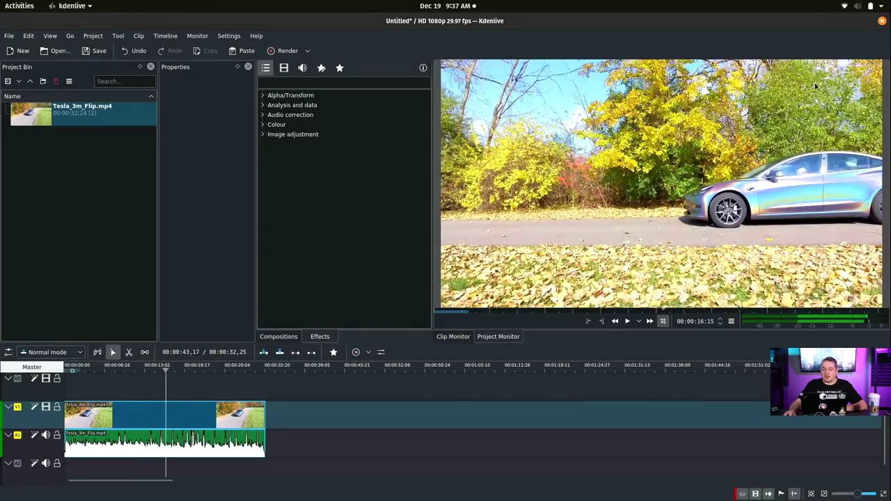
- Quit Kdenlive without saving, then return the terminal to the home directory with cd
{"action": "left_click", "coordinate": [882, 22]}
{"action": "left_click", "coordinate": [451, 256]}
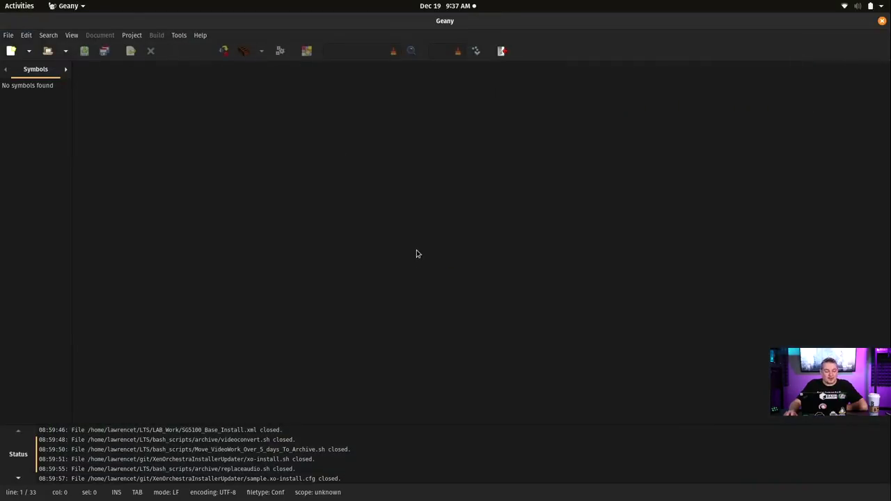
{"action": "key", "text": "super"}
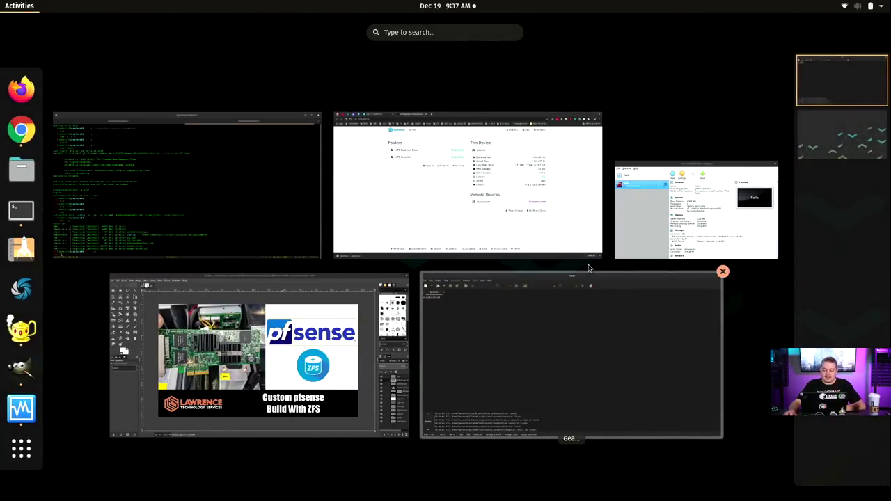
{"action": "left_click", "coordinate": [244, 223]}
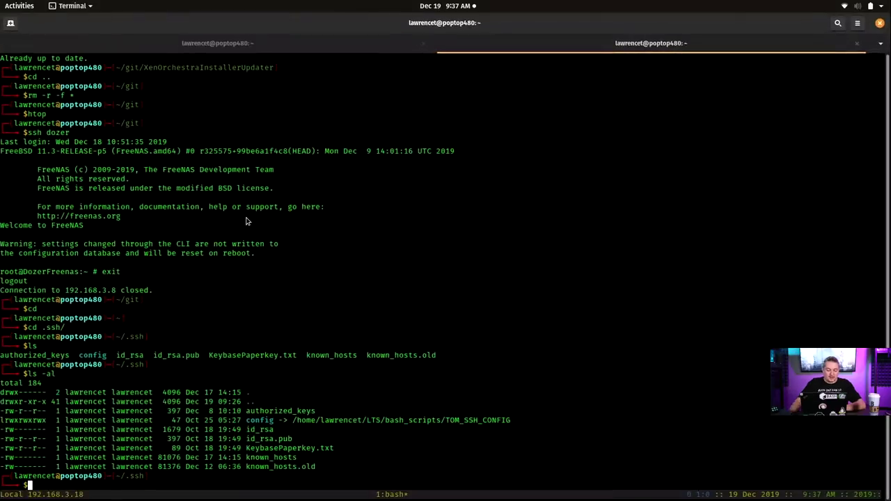
{"action": "type", "text": "cd"}
{"action": "key", "text": "Return"}
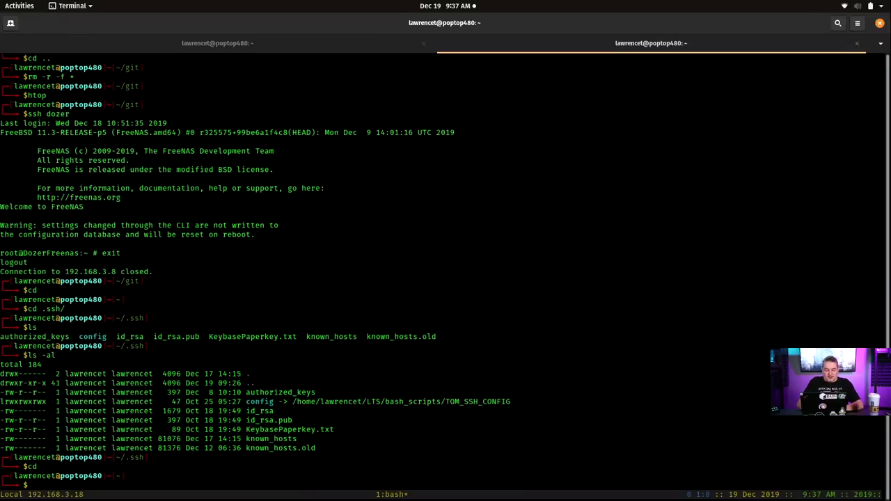
- Bring Geany forward and open a new Files window moved beside it
{"action": "key", "text": "super"}
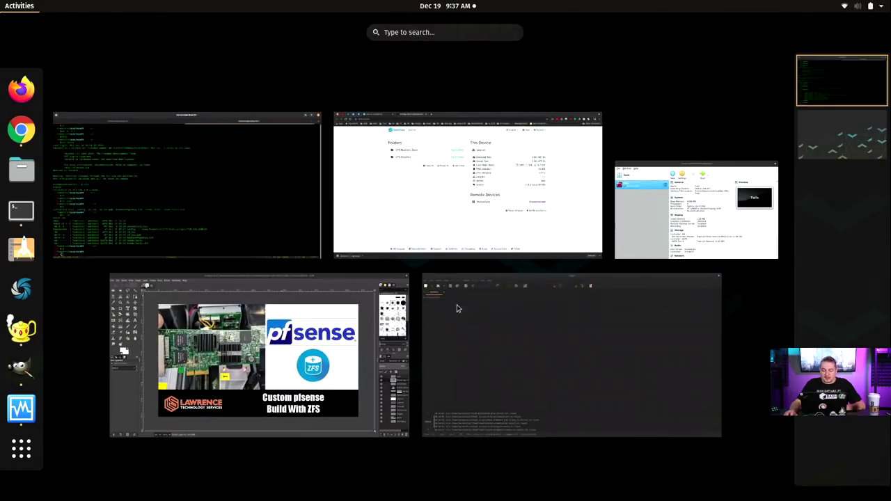
{"action": "left_click", "coordinate": [561, 322]}
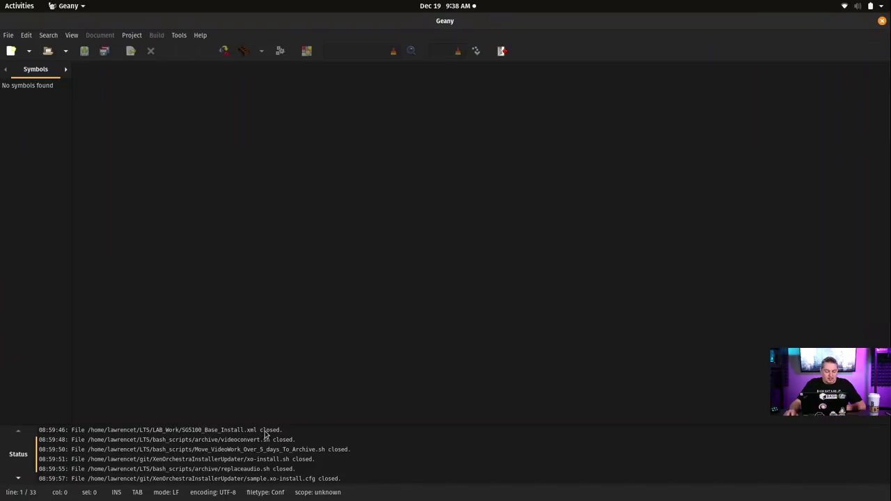
{"action": "key", "text": "super"}
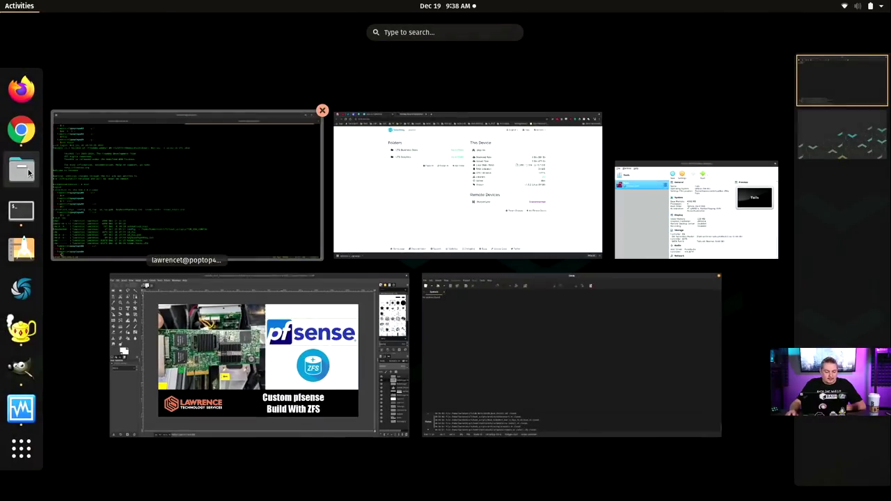
{"action": "left_click", "coordinate": [21, 168]}
{"action": "left_click_drag", "start_coordinate": [264, 43], "coordinate": [539, 95]}
- Navigate Files to Downloads and drag test.jnlp onto Geany to open it
{"action": "double_click", "coordinate": [439, 218]}
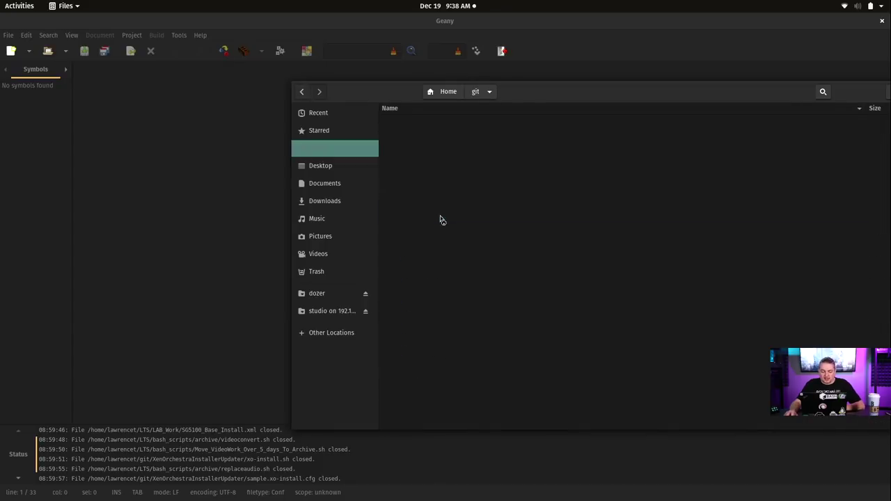
{"action": "left_click", "coordinate": [433, 96]}
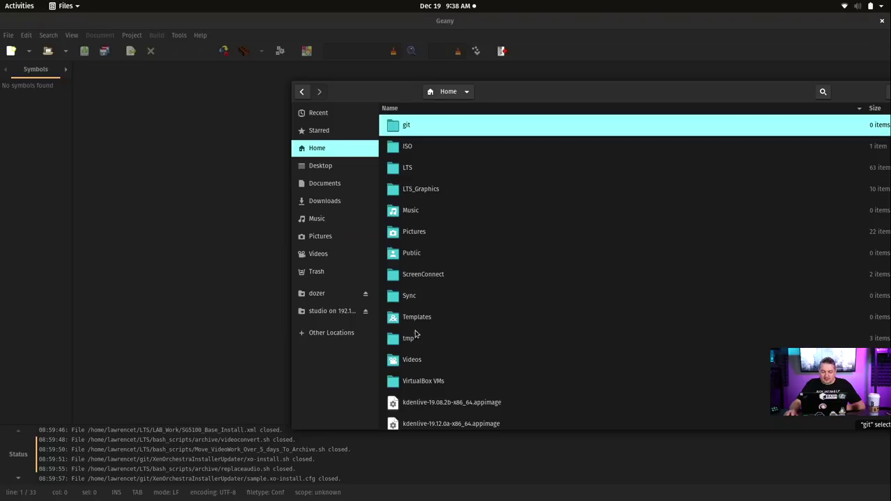
{"action": "left_click", "coordinate": [342, 203]}
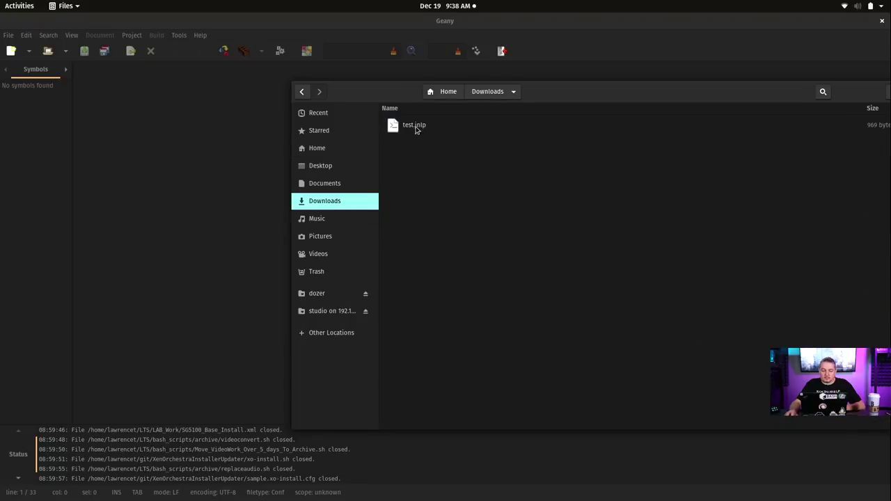
{"action": "left_click_drag", "start_coordinate": [416, 131], "coordinate": [137, 141]}
{"action": "left_click", "coordinate": [189, 312]}
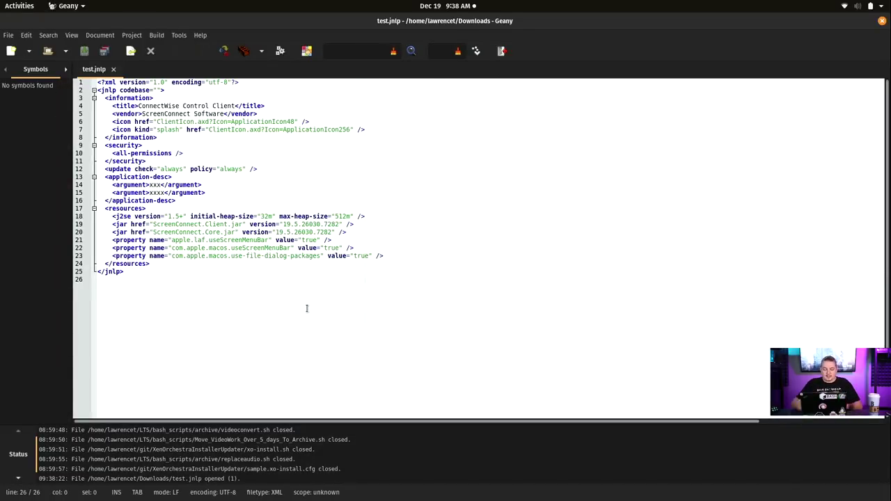
- Copy the XenOrchestraInstallerUpdater clone URL from its GitHub page in Chrome
{"action": "key", "text": "super"}
{"action": "left_click", "coordinate": [355, 205]}
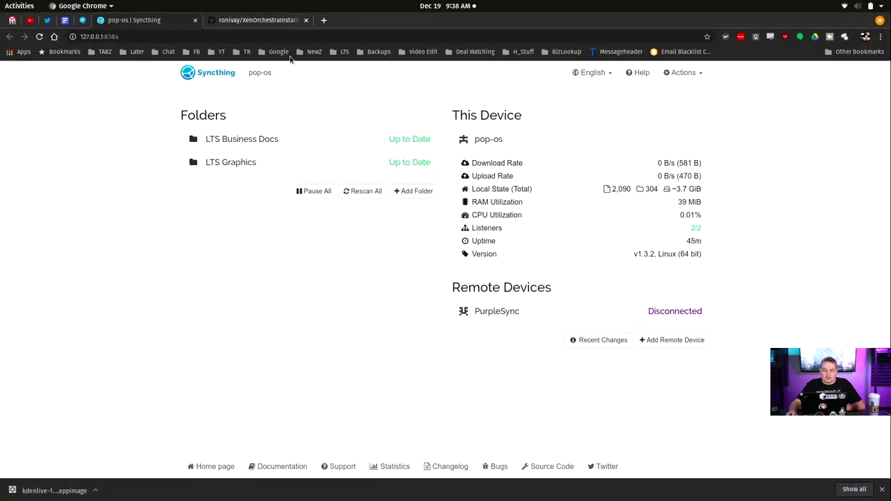
{"action": "left_click", "coordinate": [257, 20]}
{"action": "left_click", "coordinate": [644, 226]}
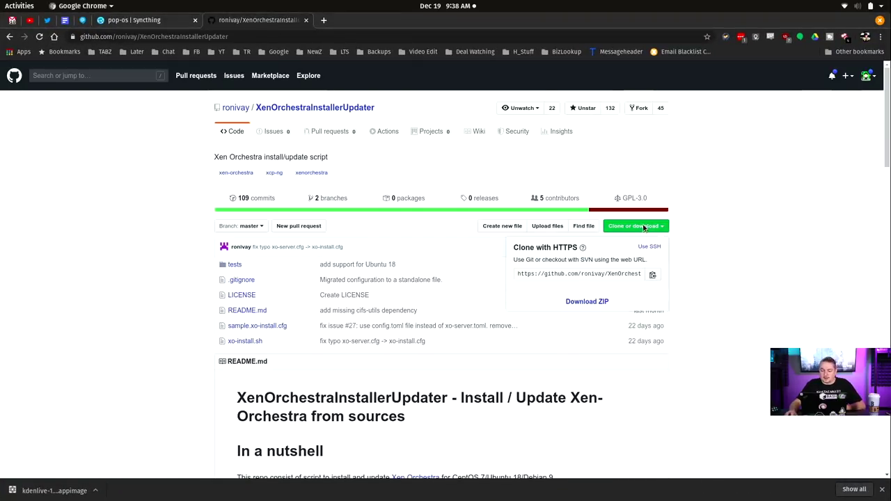
{"action": "left_click", "coordinate": [653, 276]}
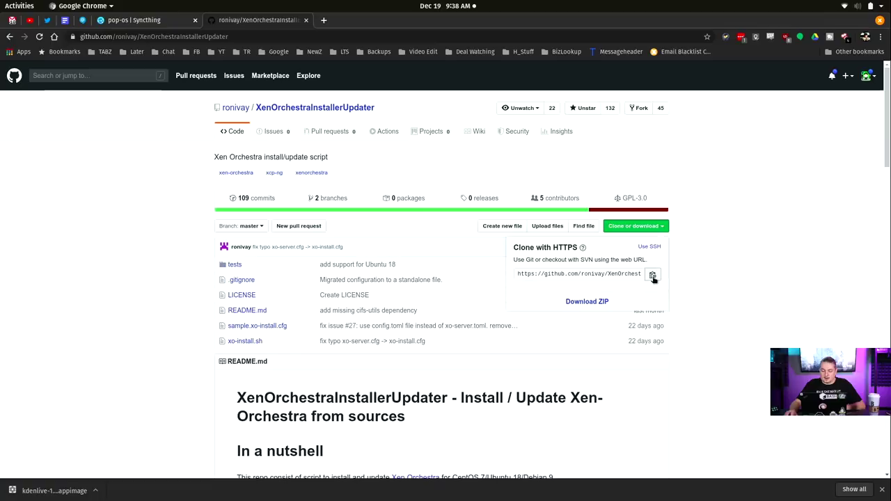
- In the terminal, cd into git/ and run git clone with the pasted URL
{"action": "key", "text": "super"}
{"action": "left_click", "coordinate": [305, 234]}
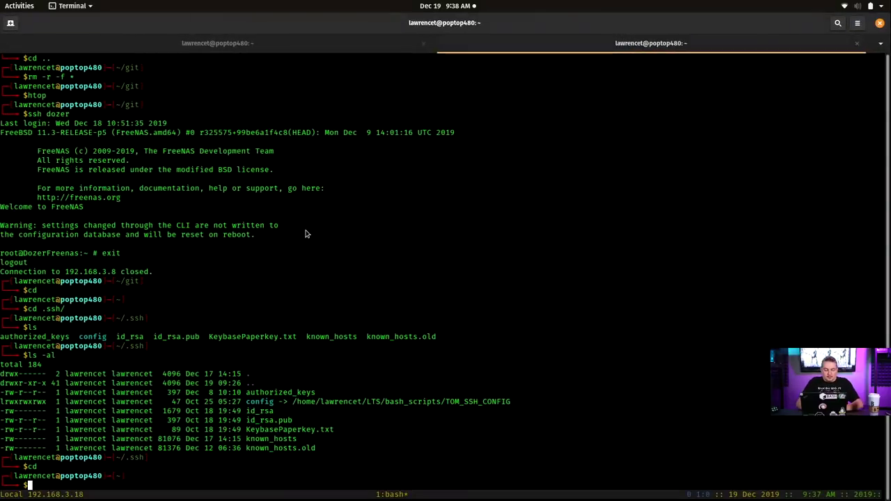
{"action": "type", "text": "cd git/ git"}
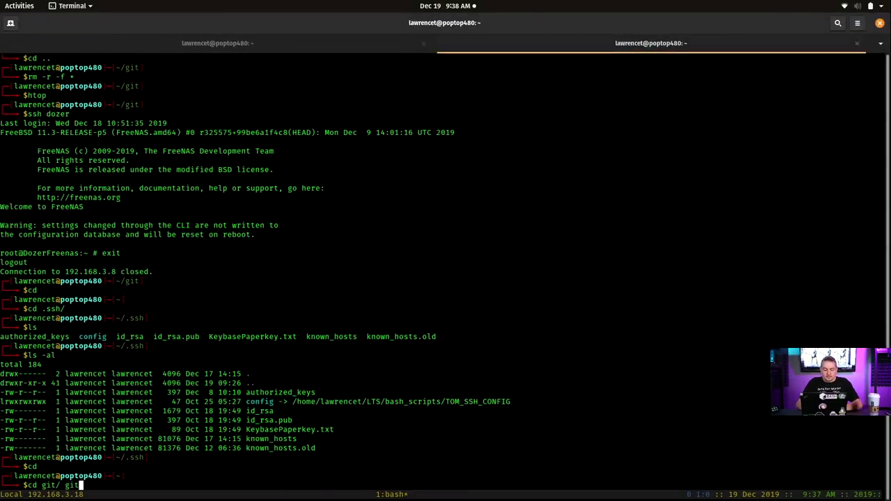
{"action": "key", "text": "BackSpace"}
{"action": "key", "text": "BackSpace"}
{"action": "key", "text": "BackSpace"}
{"action": "key", "text": "BackSpace"}
{"action": "key", "text": "BackSpace"}
{"action": "key", "text": "BackSpace"}
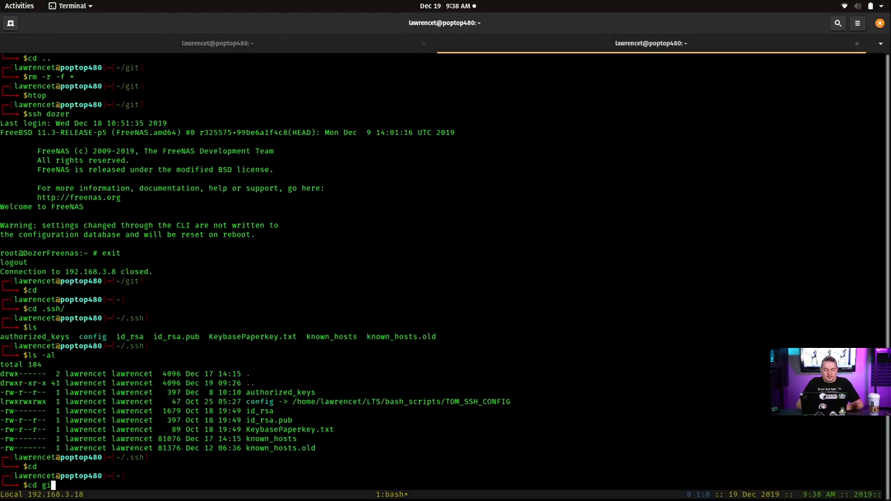
{"action": "type", "text": "t/"}
{"action": "key", "text": "Return"}
{"action": "type", "text": "git clo"}
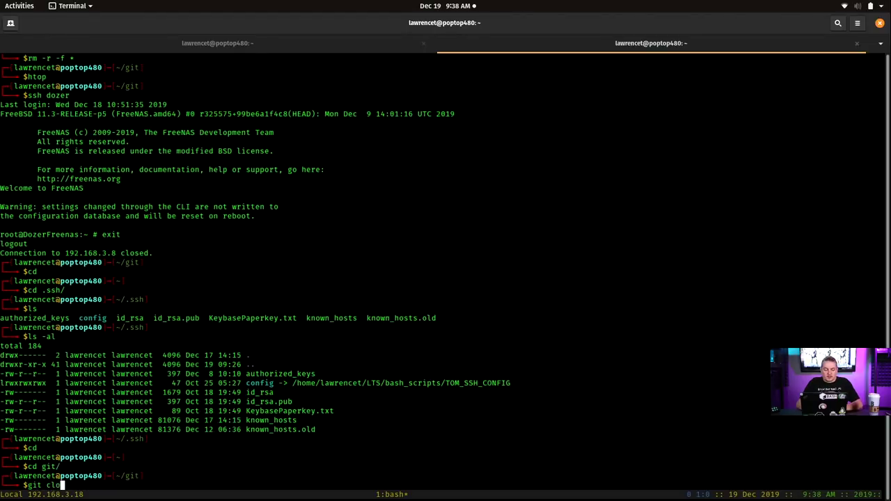
{"action": "type", "text": "ne"}
{"action": "key", "text": "ctrl+shift+v"}
{"action": "key", "text": "Return"}
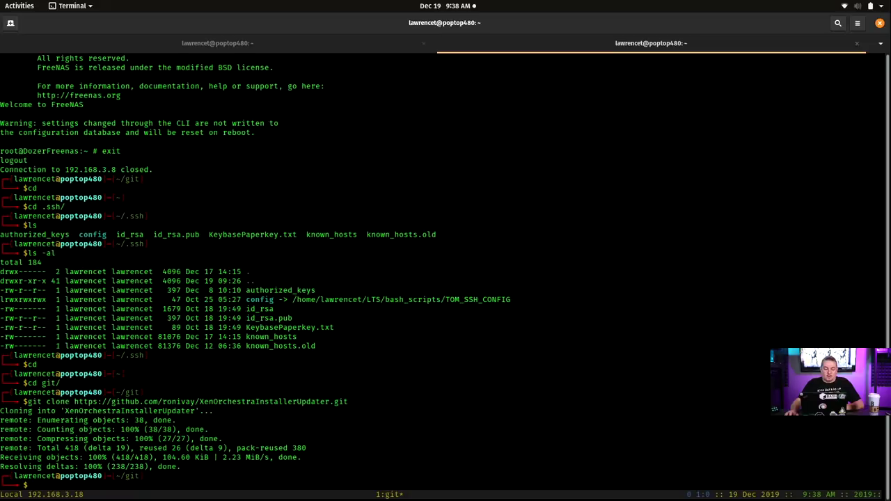
{"action": "key", "text": "super"}
- Open ~/git/XenOrchestraInstallerUpdater in Files and place the window beside Geany
{"action": "left_click", "coordinate": [675, 366]}
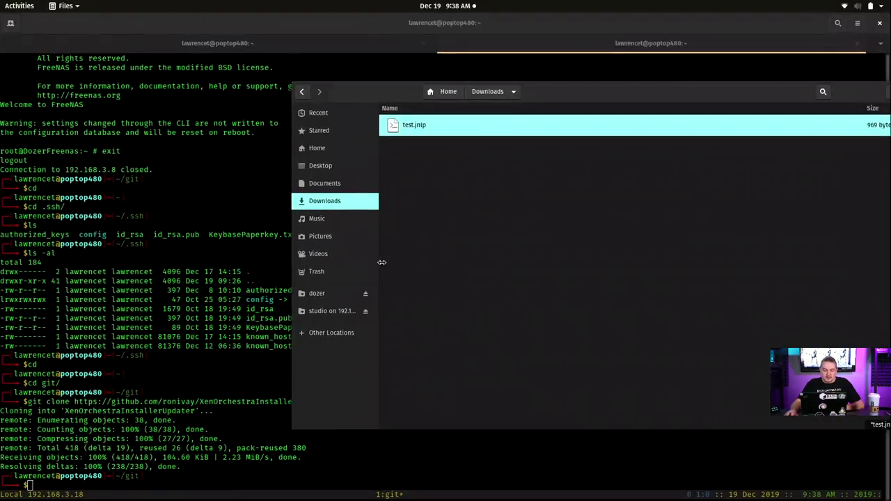
{"action": "left_click", "coordinate": [330, 149]}
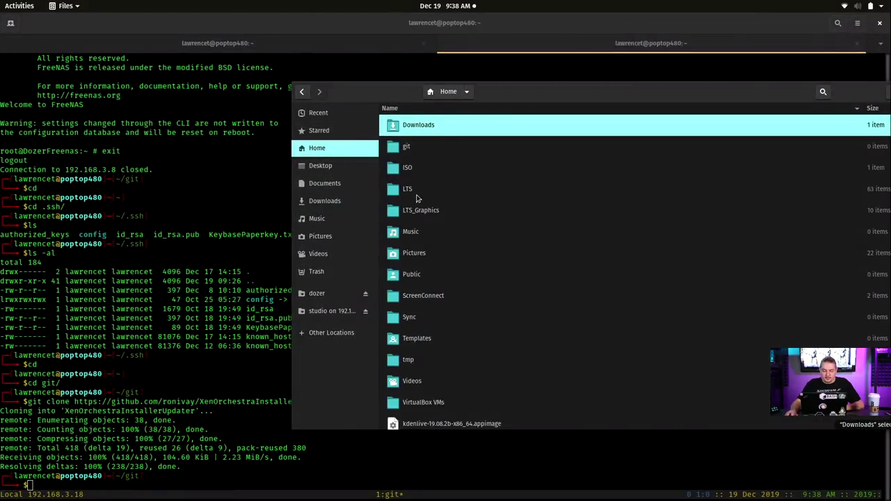
{"action": "double_click", "coordinate": [410, 152]}
{"action": "double_click", "coordinate": [416, 127]}
{"action": "key", "text": "super"}
{"action": "left_click", "coordinate": [364, 341]}
{"action": "key", "text": "super"}
{"action": "left_click", "coordinate": [595, 330]}
{"action": "left_click_drag", "start_coordinate": [636, 109], "coordinate": [746, 123]}
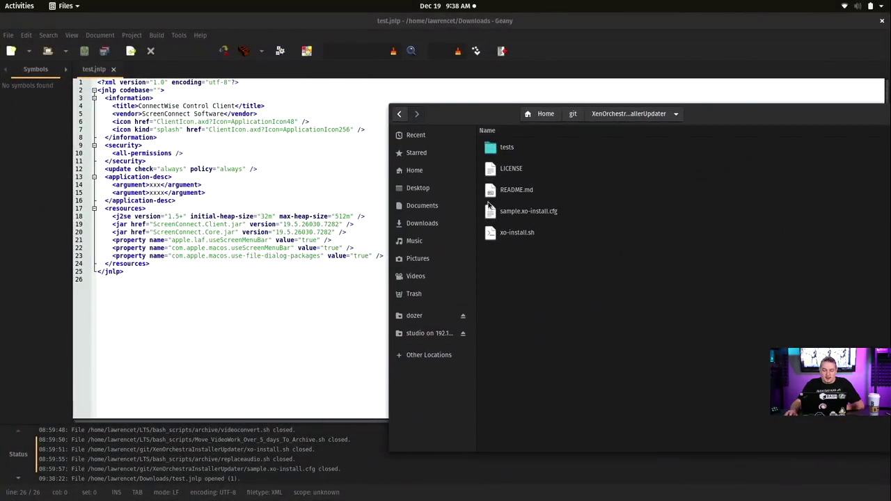
- Drag sample.xo-install.cfg and xo-install.sh into Geany to open them as new tabs
{"action": "left_click", "coordinate": [525, 213]}
{"action": "left_click", "coordinate": [527, 232], "text": "ctrl"}
{"action": "left_click_drag", "start_coordinate": [527, 232], "coordinate": [252, 214]}
{"action": "left_click", "coordinate": [274, 299]}
- Jump through xo-install.sh functions: CheckSystemd, ErrorHandling, InstallDependenciesCentOS, InstallXOPlugins and HandleArgs
{"action": "left_click", "coordinate": [44, 122]}
{"action": "left_click", "coordinate": [43, 142]}
{"action": "left_click", "coordinate": [42, 161]}
{"action": "left_click", "coordinate": [38, 190]}
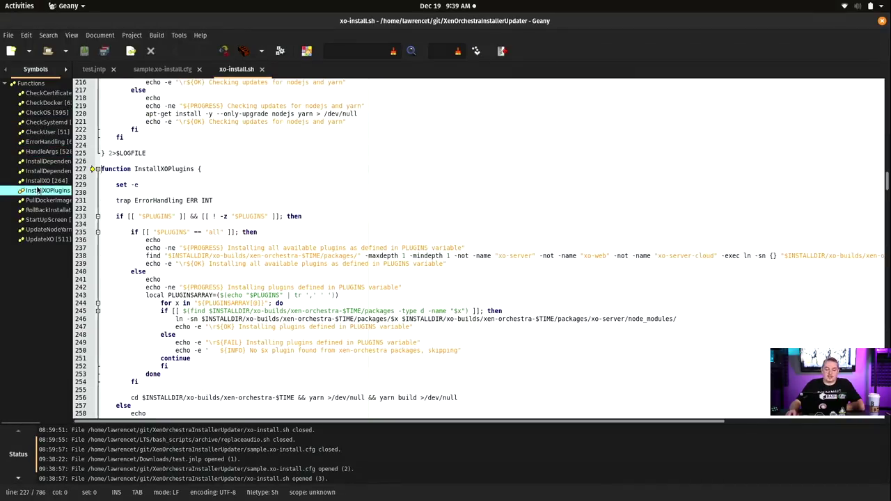
{"action": "left_click", "coordinate": [43, 162]}
{"action": "left_click", "coordinate": [42, 152]}
{"action": "left_click", "coordinate": [40, 143]}
{"action": "left_click", "coordinate": [41, 123]}
{"action": "left_click", "coordinate": [318, 153]}
{"action": "scroll", "coordinate": [276, 225], "scroll_direction": "down", "scroll_amount": 20}
{"action": "scroll", "coordinate": [271, 227], "scroll_direction": "up", "scroll_amount": 20}
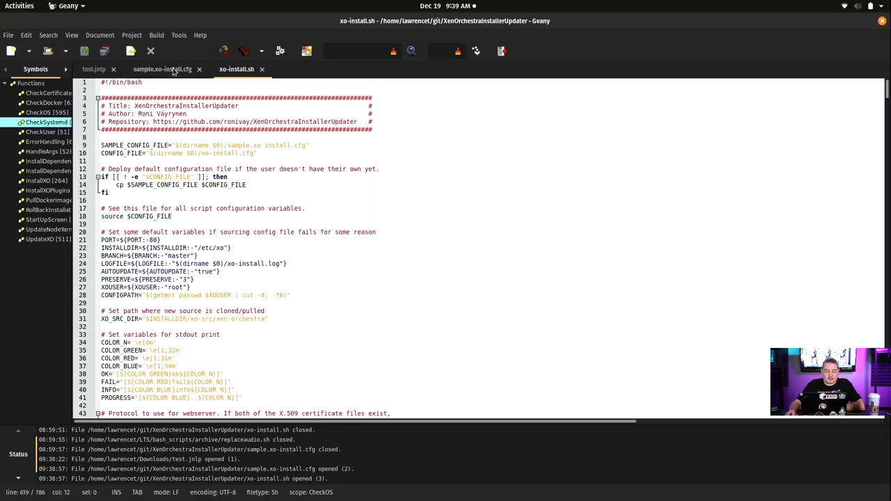
- In sample.xo-install.cfg, jump to the PATH_TO_HTTPS_CERT and PATH_TO_HTTPS_KEY settings
{"action": "left_click", "coordinate": [167, 69]}
{"action": "left_click", "coordinate": [58, 142]}
{"action": "left_click", "coordinate": [48, 152]}
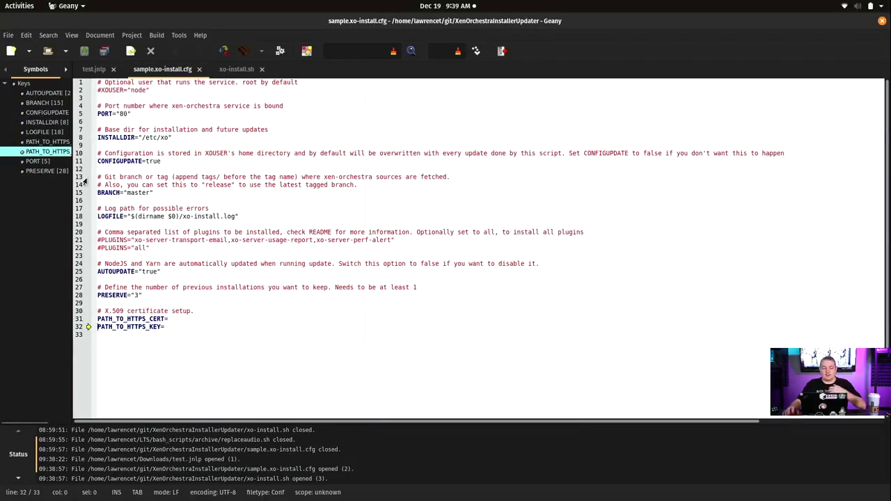
- Browse Geany's File menu and dismiss it without creating anything
{"action": "left_click", "coordinate": [9, 35]}
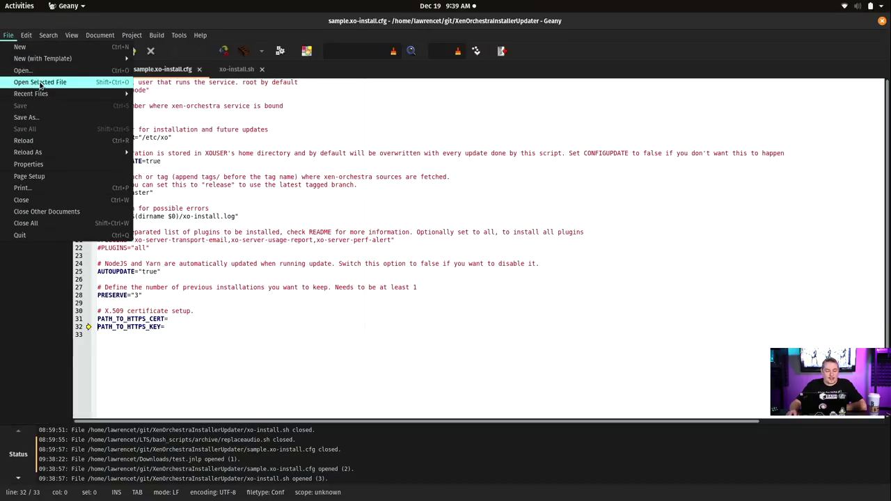
{"action": "mouse_move", "coordinate": [44, 95]}
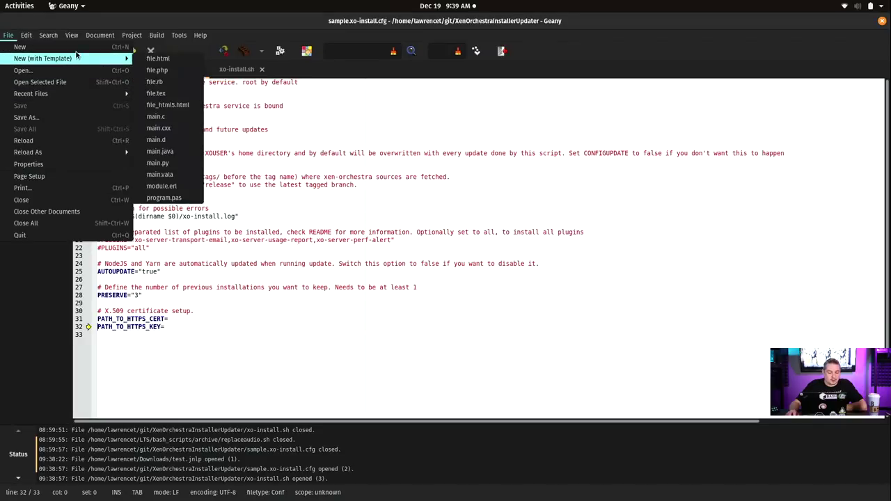
{"action": "mouse_move", "coordinate": [79, 60]}
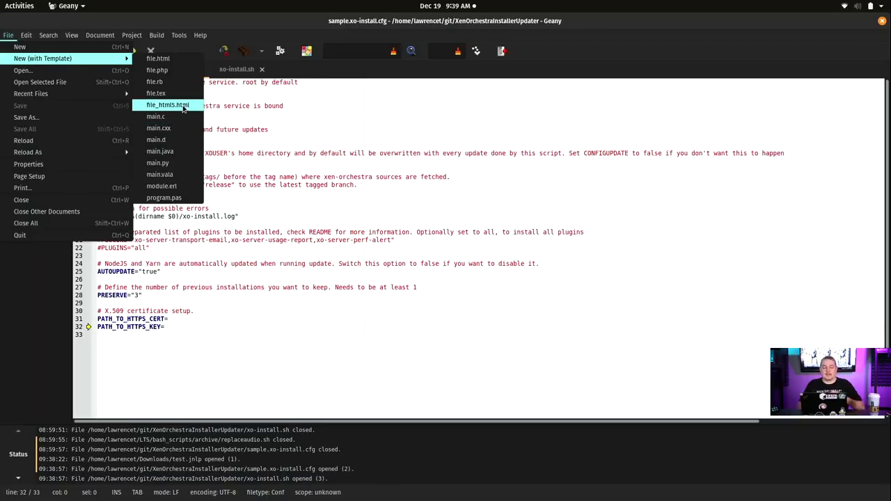
{"action": "key", "text": "Escape"}
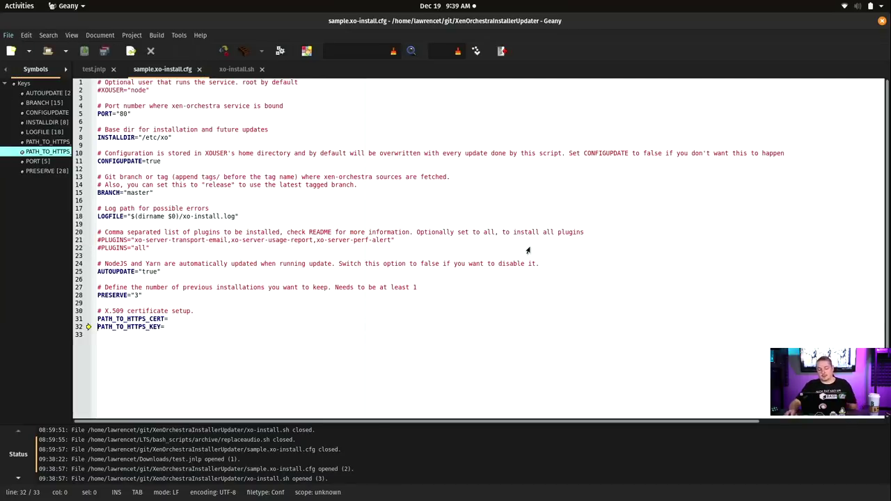
{"action": "scroll", "coordinate": [218, 69], "scroll_direction": "down", "scroll_amount": 1}
{"action": "scroll", "coordinate": [241, 68], "scroll_direction": "up", "scroll_amount": 2}
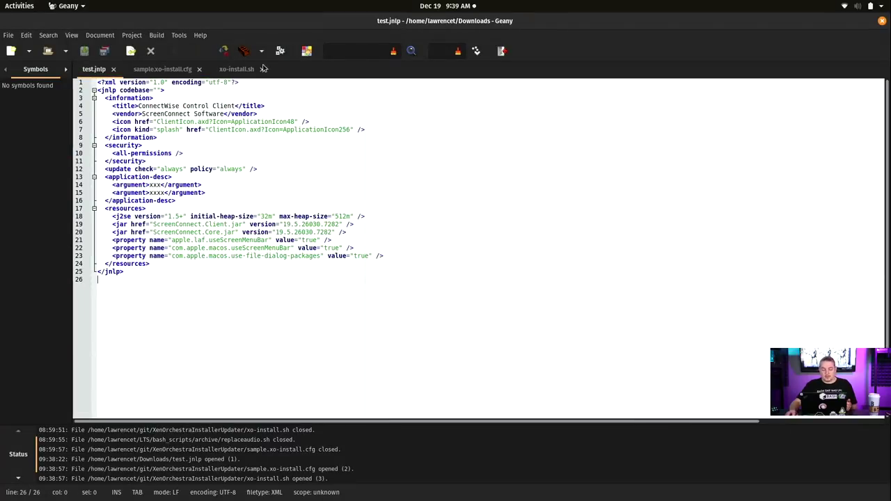
- Switch between the two file tabs and look through the Project menu commands
{"action": "left_click", "coordinate": [149, 71]}
{"action": "left_click", "coordinate": [223, 77]}
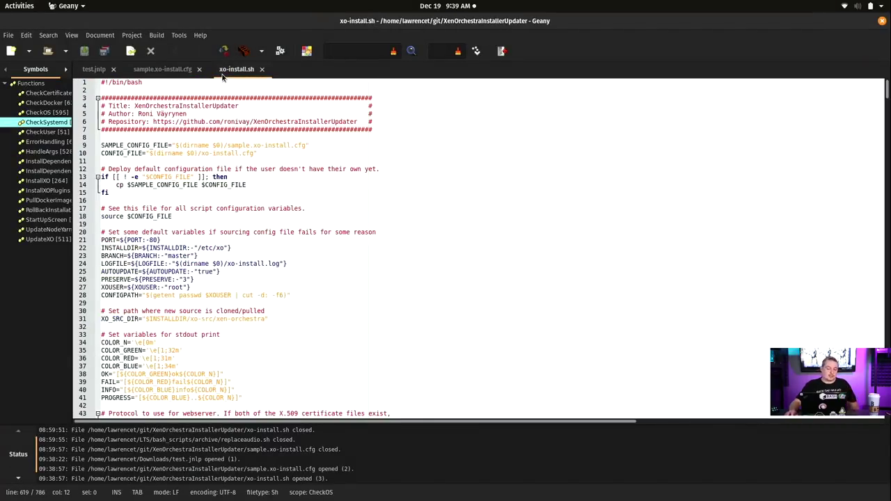
{"action": "left_click", "coordinate": [132, 35]}
{"action": "mouse_move", "coordinate": [169, 39]}
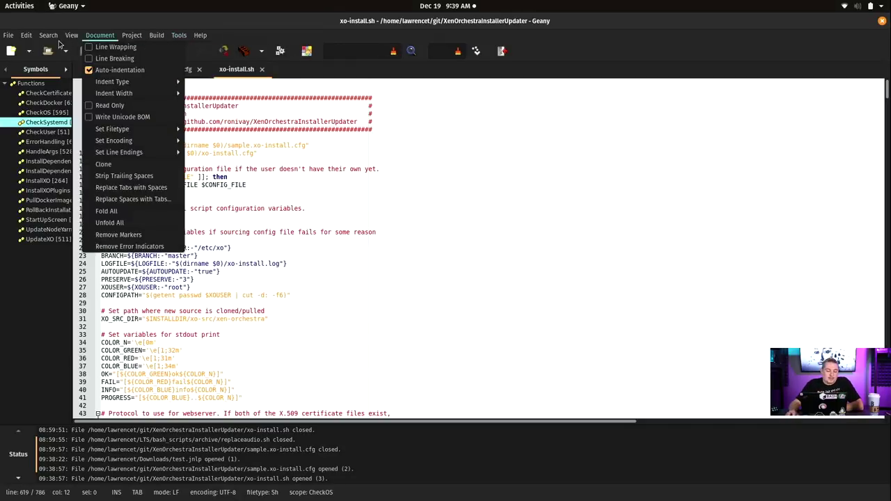
{"action": "mouse_move", "coordinate": [8, 35]}
{"action": "left_click", "coordinate": [421, 274]}
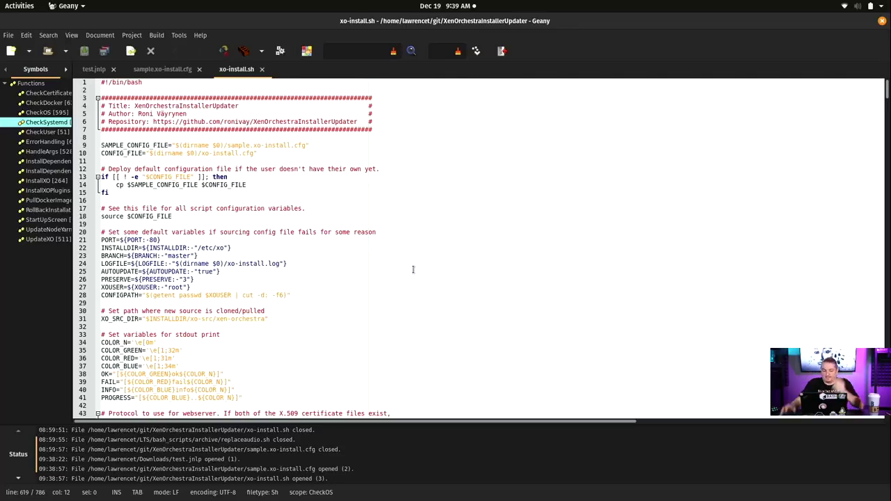
- Close Geany and bring the Chrome GitHub repository window forward
{"action": "left_click", "coordinate": [882, 20]}
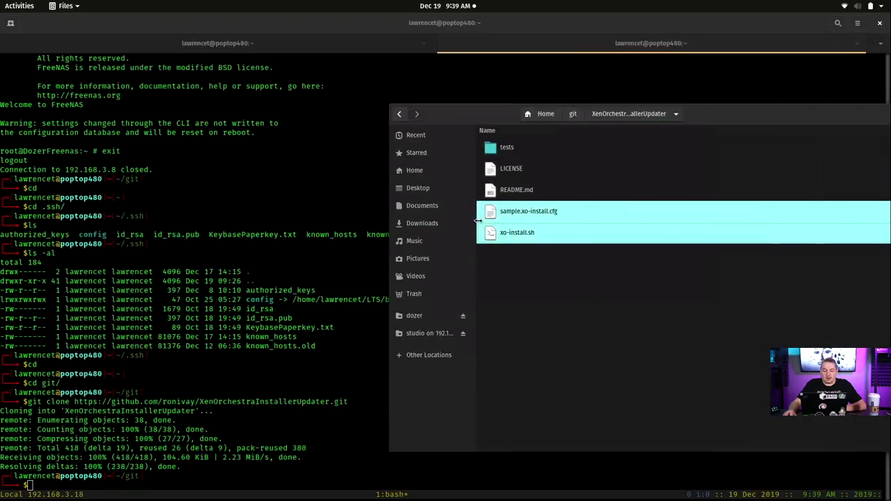
{"action": "left_click", "coordinate": [268, 195]}
{"action": "key", "text": "super"}
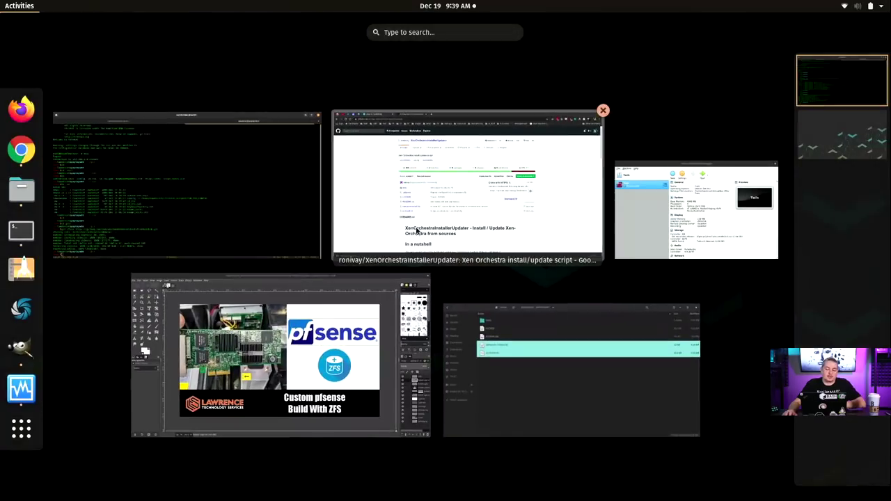
{"action": "left_click", "coordinate": [449, 238]}
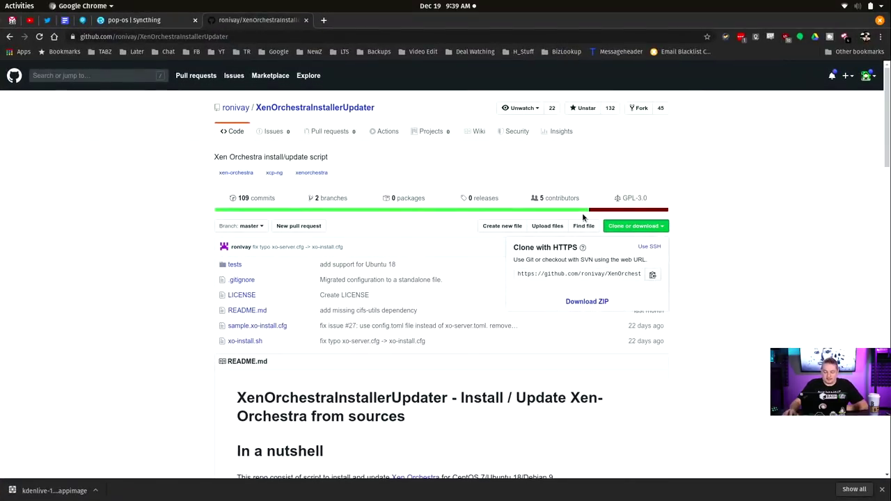
{"action": "key", "text": "super"}
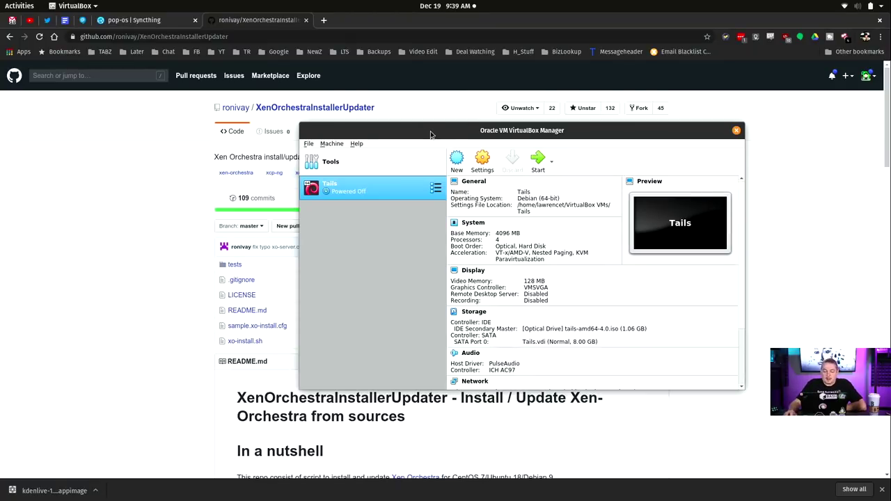
- Move the VirtualBox Manager window aside and close it
{"action": "left_click_drag", "start_coordinate": [430, 134], "coordinate": [356, 122]}
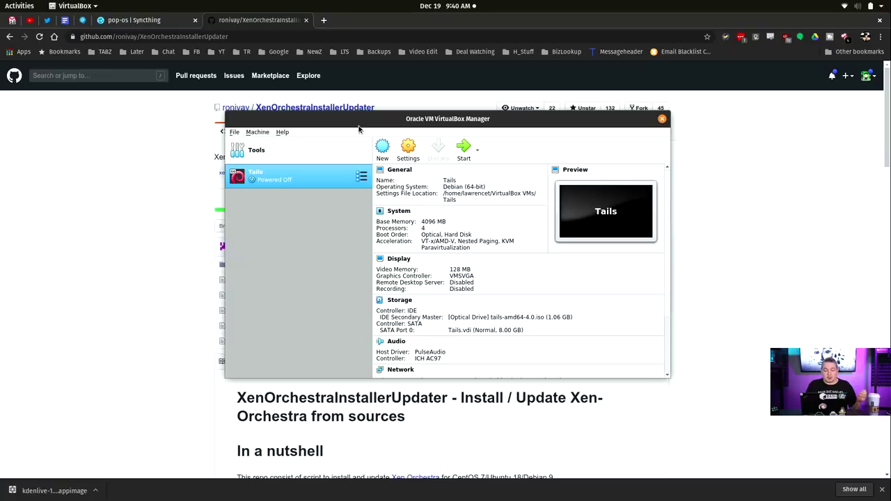
{"action": "left_click_drag", "start_coordinate": [359, 128], "coordinate": [424, 112]}
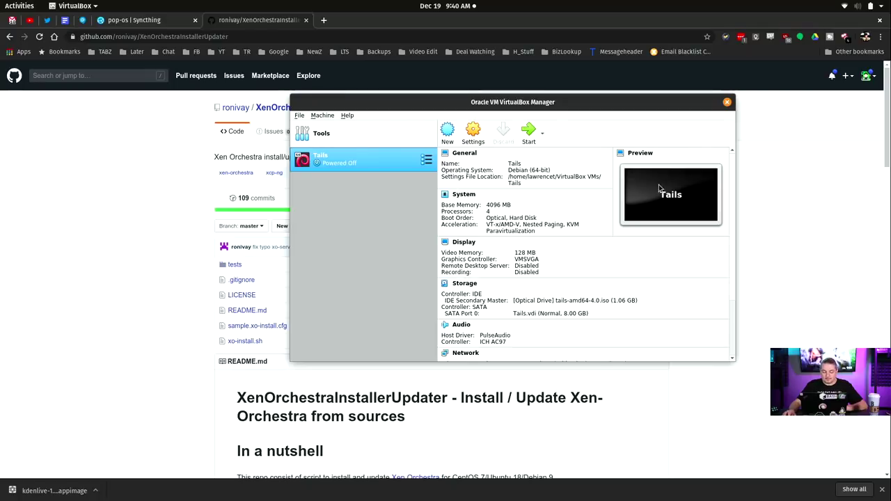
{"action": "mouse_move", "coordinate": [689, 103]}
{"action": "left_mouse_down"}
{"action": "mouse_move", "coordinate": [496, 111]}
{"action": "mouse_move", "coordinate": [691, 112]}
{"action": "left_mouse_up"}
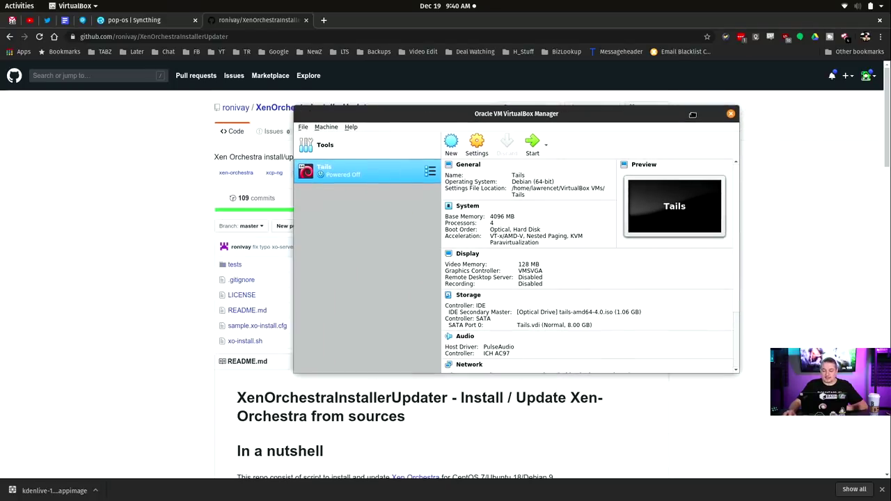
{"action": "left_click", "coordinate": [729, 110]}
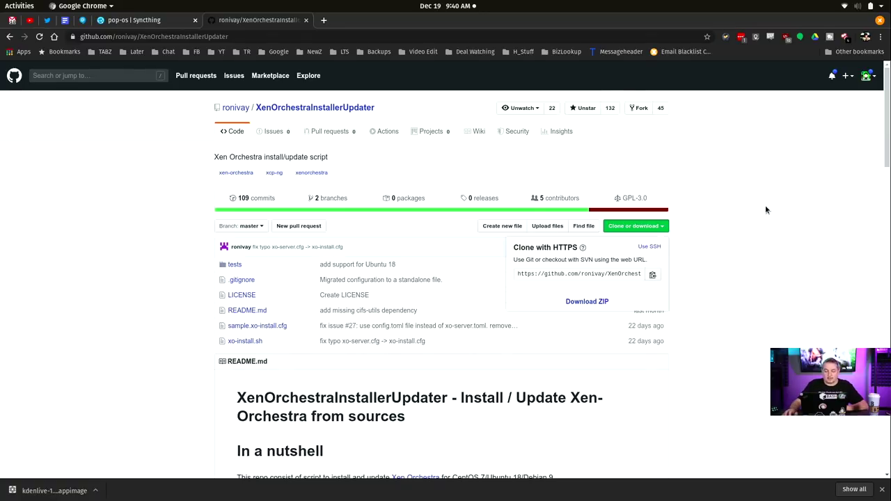
- Bring the Shutter window forward, resize it and center it on screen
{"action": "key", "text": "super"}
{"action": "mouse_move", "coordinate": [339, 292]}
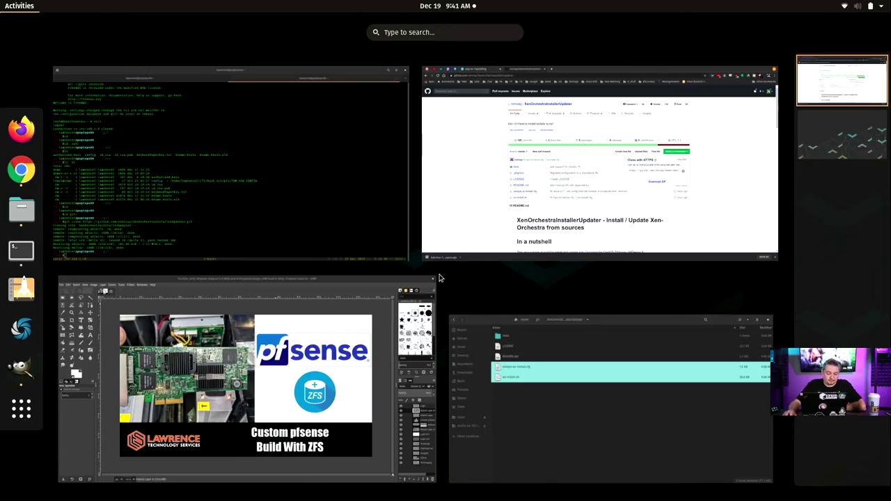
{"action": "left_click", "coordinate": [15, 339]}
{"action": "left_click_drag", "start_coordinate": [575, 278], "coordinate": [573, 382]}
{"action": "left_click_drag", "start_coordinate": [339, 43], "coordinate": [492, 83]}
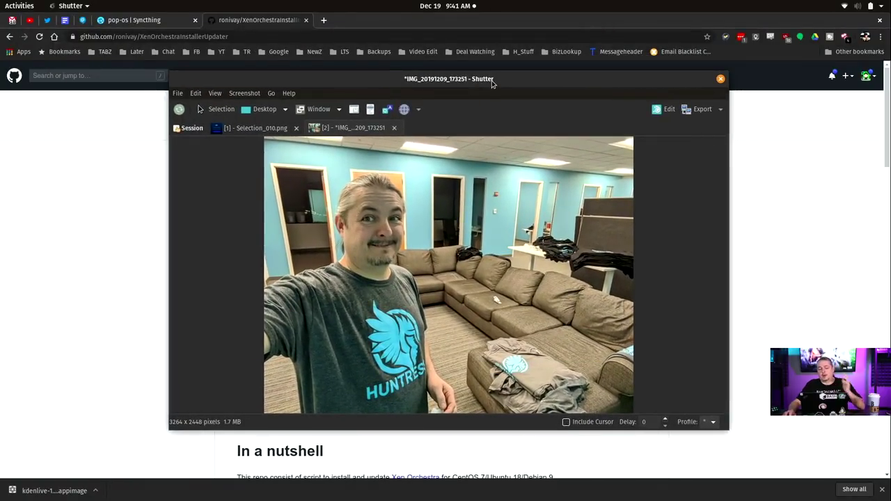
- Search applications for 'fla' and 'fl', dismiss the searches, and reposition Shutter top-left
{"action": "key", "text": "super"}
{"action": "type", "text": "fla"}
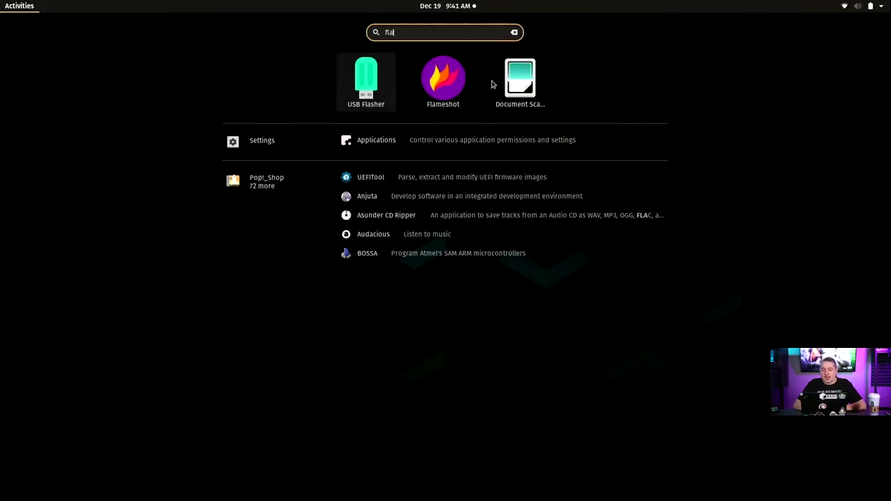
{"action": "left_click", "coordinate": [438, 81]}
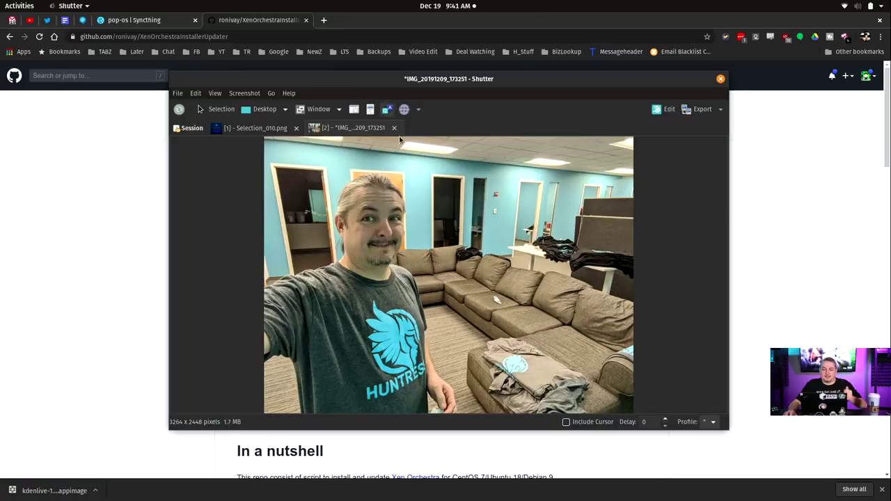
{"action": "left_click_drag", "start_coordinate": [342, 81], "coordinate": [225, 106]}
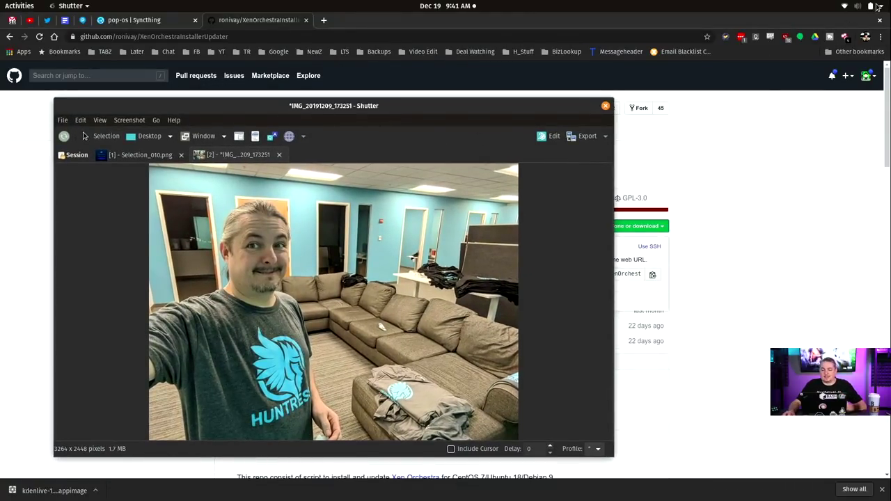
{"action": "left_click_drag", "start_coordinate": [370, 106], "coordinate": [459, 87]}
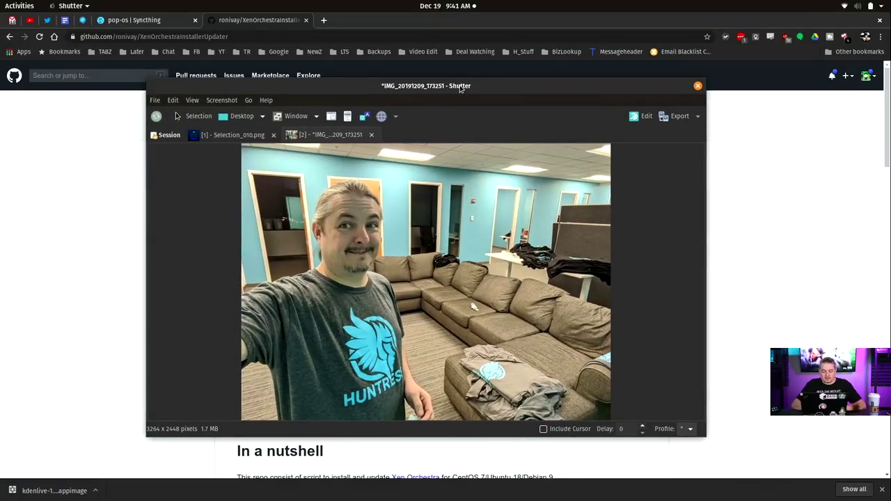
{"action": "key", "text": "super"}
{"action": "type", "text": "fl"}
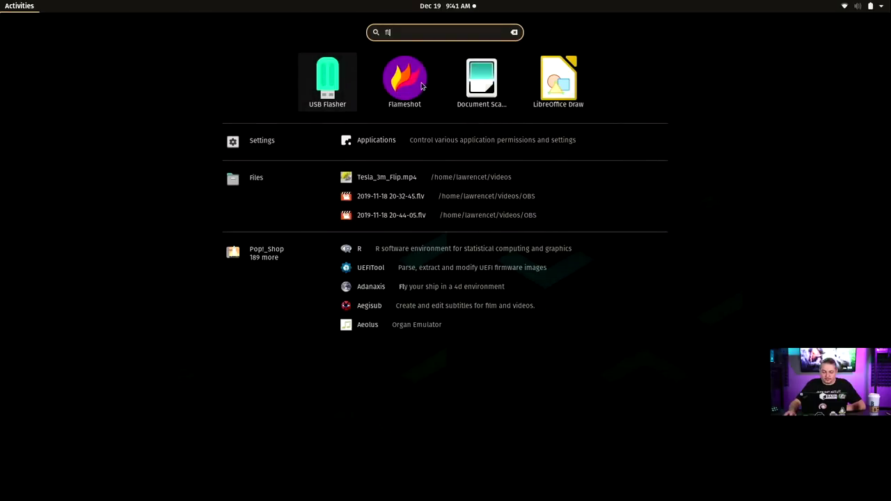
{"action": "left_click", "coordinate": [422, 85]}
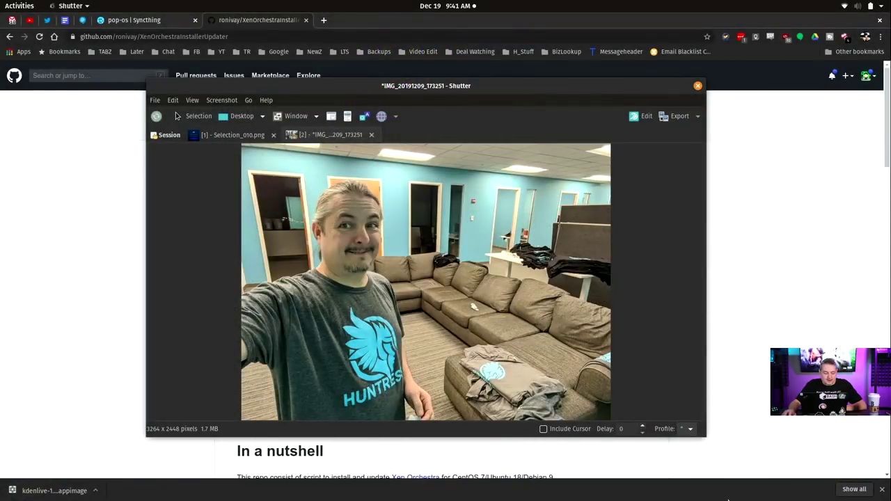
{"action": "left_click", "coordinate": [878, 6]}
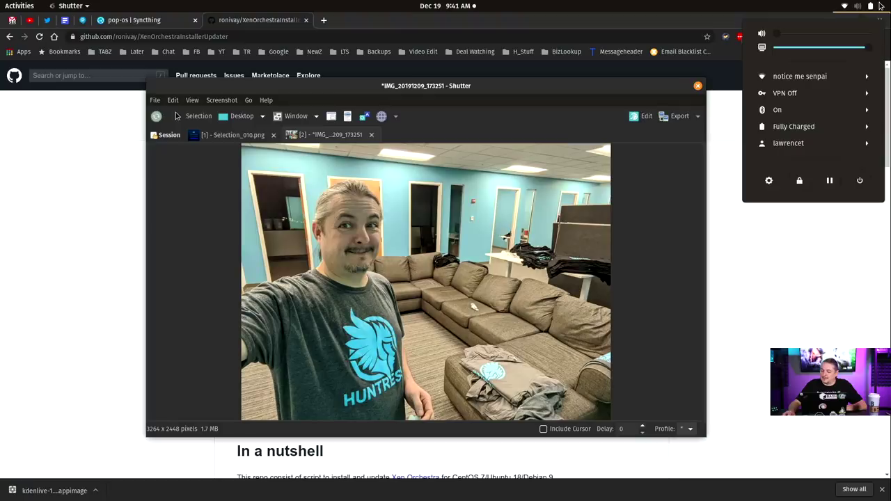
{"action": "left_click", "coordinate": [805, 4]}
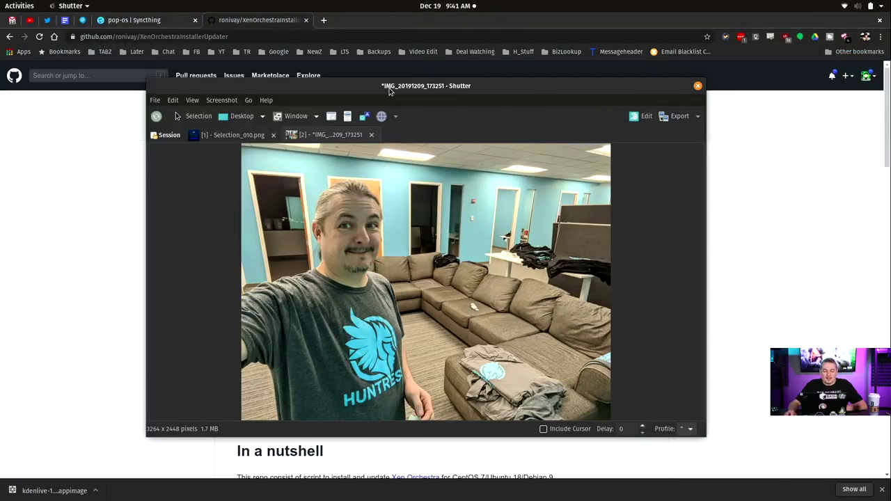
{"action": "left_click_drag", "start_coordinate": [390, 90], "coordinate": [313, 65]}
- Capture a region of the GitHub page as Selection_023.png (1226×641)
{"action": "left_click", "coordinate": [111, 92]}
{"action": "left_click_drag", "start_coordinate": [181, 169], "coordinate": [749, 464]}
{"action": "key", "text": "Return"}
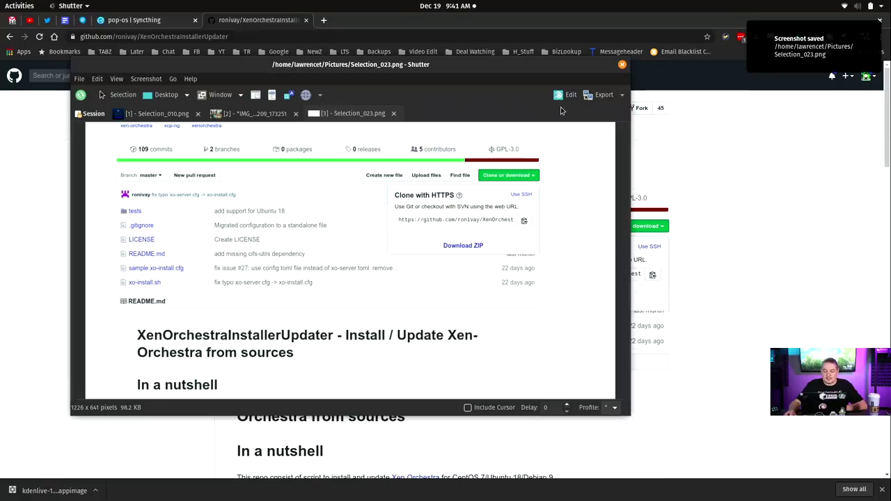
- Add a green arrow to the clone URL on Selection_023.png, save, and show photo IMG_20191209_173251
{"action": "left_click", "coordinate": [565, 96]}
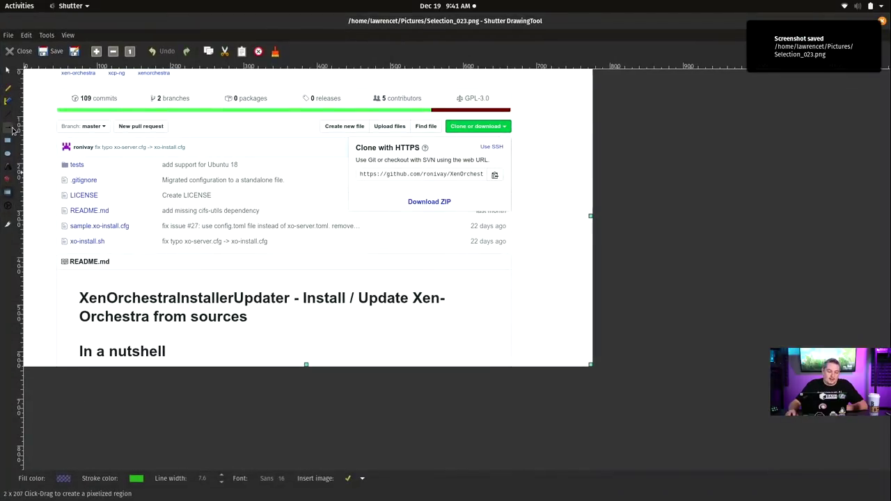
{"action": "left_click", "coordinate": [11, 125]}
{"action": "left_click_drag", "start_coordinate": [310, 284], "coordinate": [471, 186]}
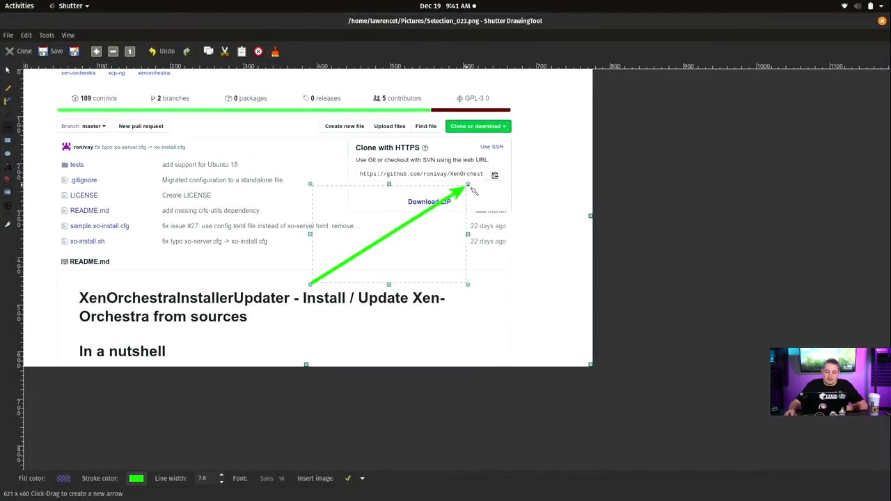
{"action": "left_click", "coordinate": [56, 51]}
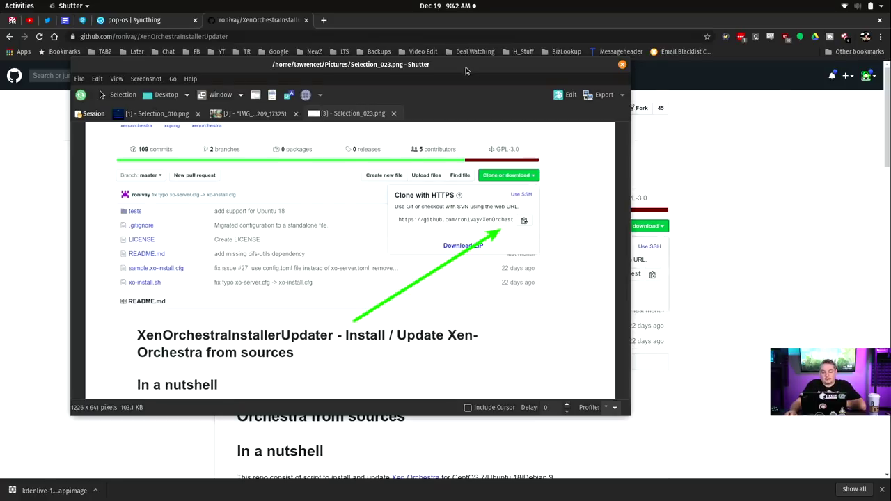
{"action": "left_click_drag", "start_coordinate": [480, 92], "coordinate": [612, 130]}
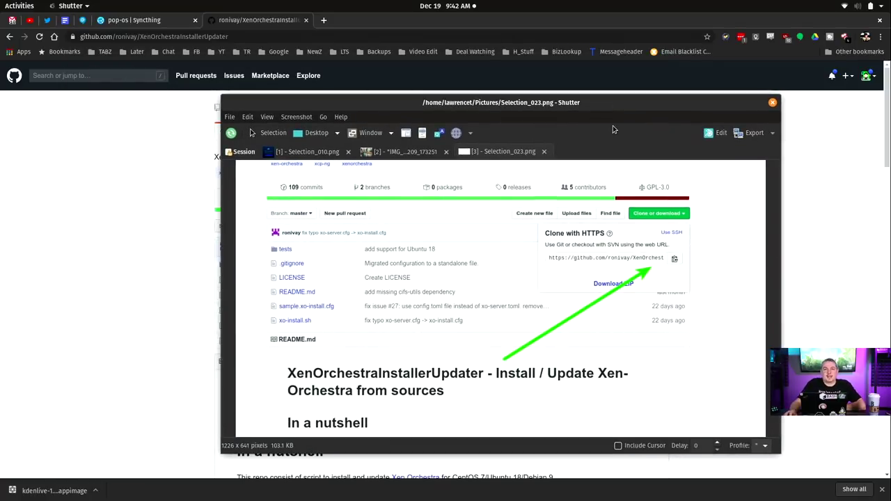
{"action": "left_click", "coordinate": [382, 152]}
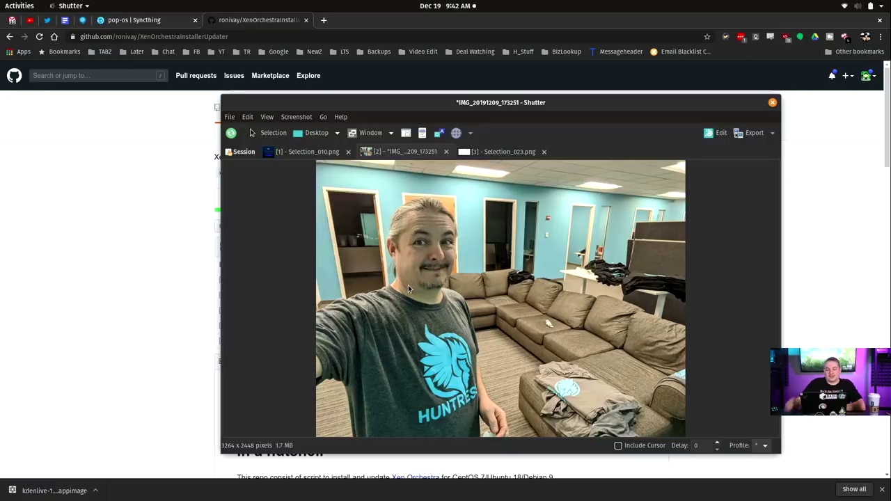
- Draw a trial green line across the photo's shirt logo, then discard it unsaved
{"action": "left_click", "coordinate": [720, 133]}
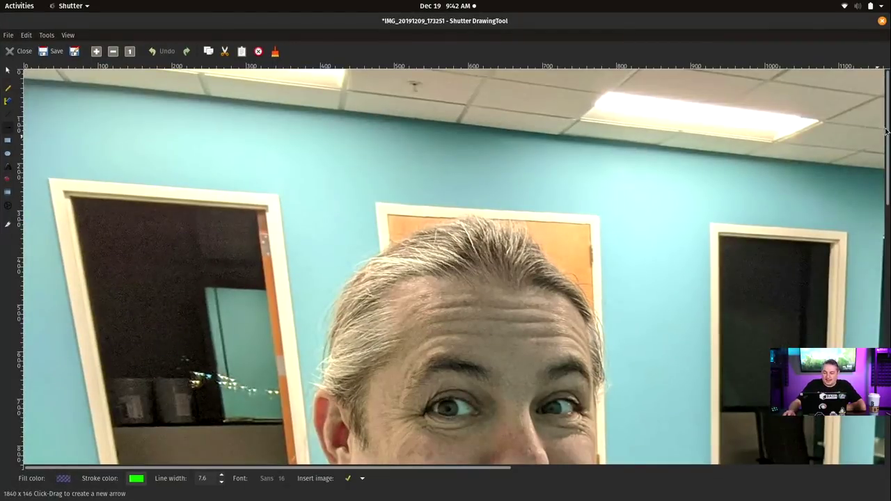
{"action": "scroll", "coordinate": [28, 135], "scroll_direction": "down", "scroll_amount": 10}
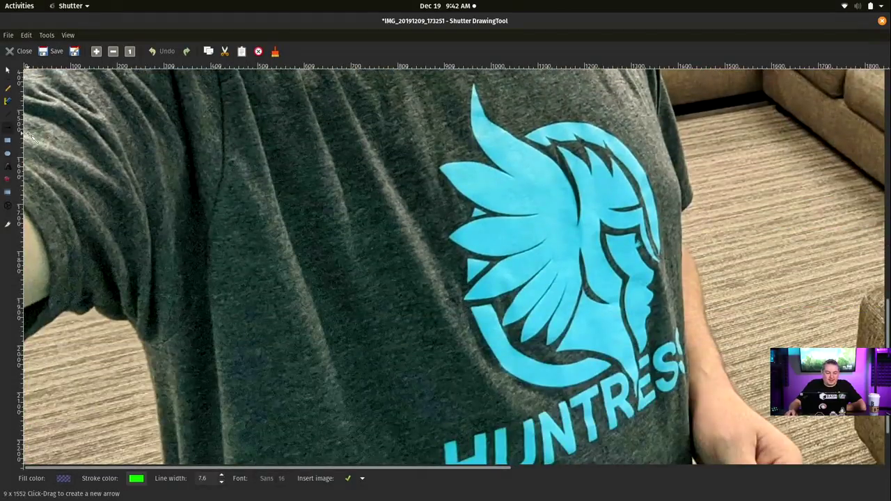
{"action": "left_click", "coordinate": [7, 114]}
{"action": "left_click_drag", "start_coordinate": [399, 172], "coordinate": [796, 335]}
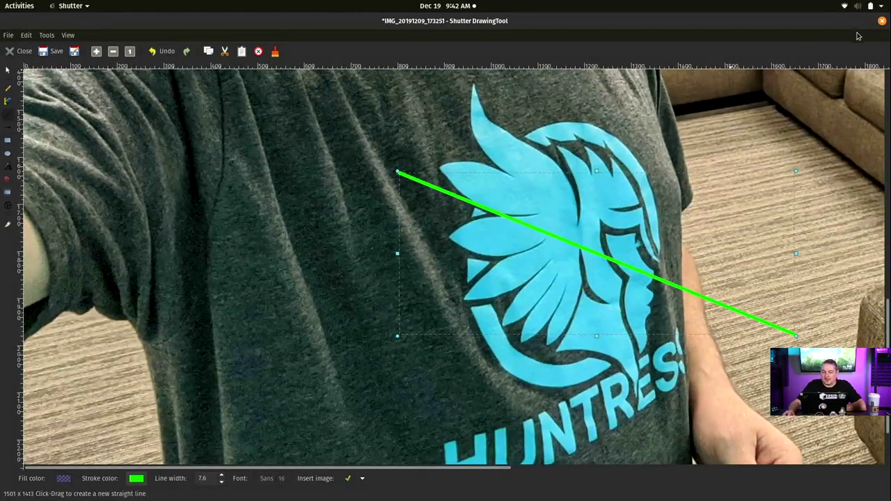
{"action": "left_click", "coordinate": [882, 20]}
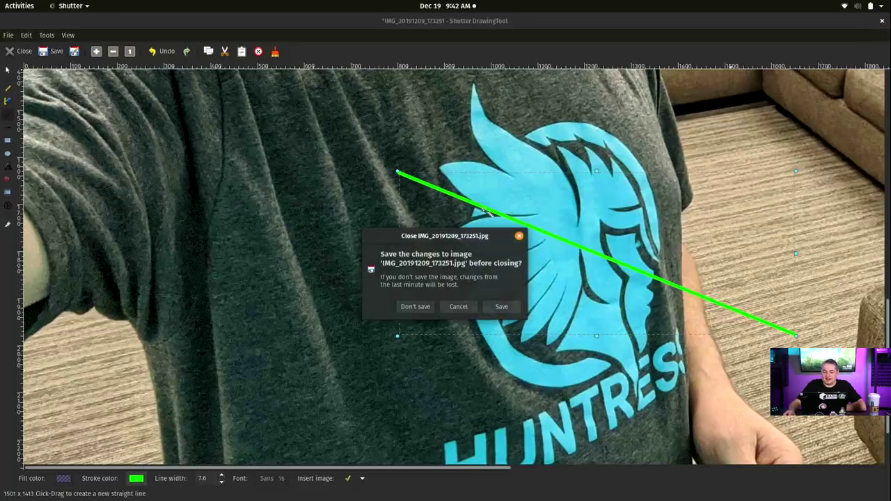
{"action": "left_click", "coordinate": [418, 309]}
- Pixelate the file list in Selection_023, save it, and return to the GitHub page
{"action": "left_click", "coordinate": [503, 151]}
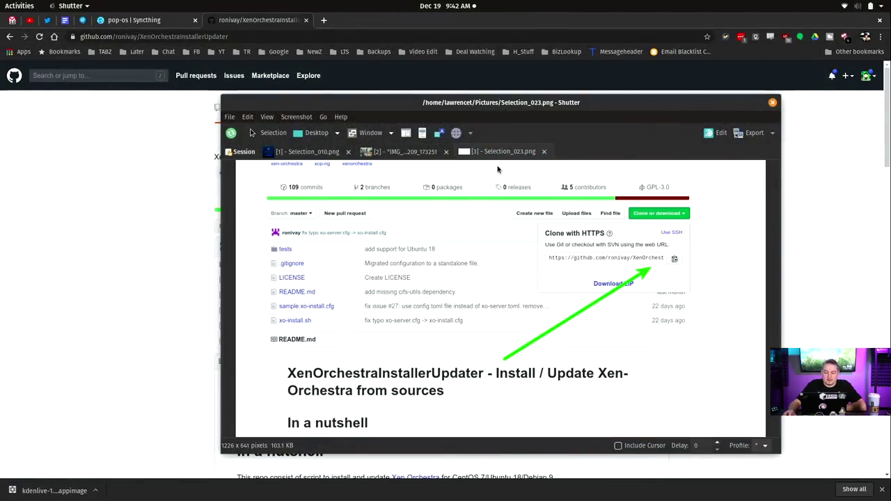
{"action": "left_click", "coordinate": [717, 133]}
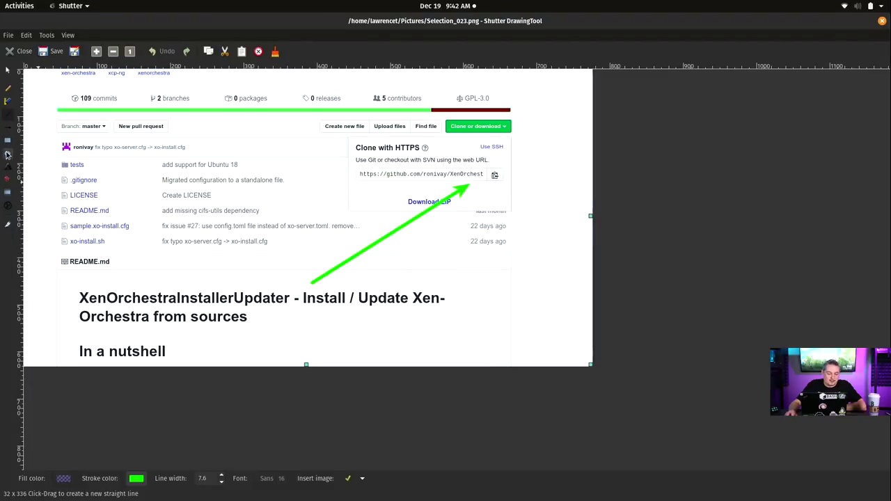
{"action": "left_click", "coordinate": [7, 191]}
{"action": "left_click_drag", "start_coordinate": [50, 165], "coordinate": [198, 280]}
{"action": "left_click", "coordinate": [53, 51]}
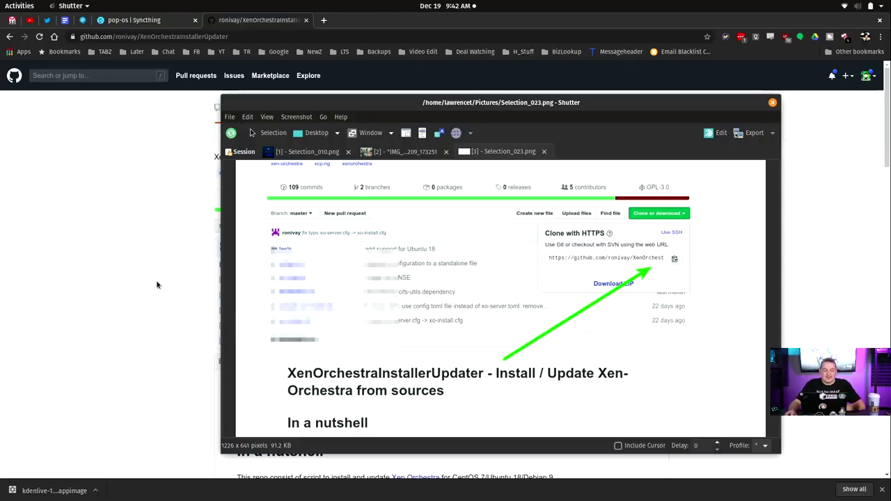
{"action": "left_click", "coordinate": [90, 265]}
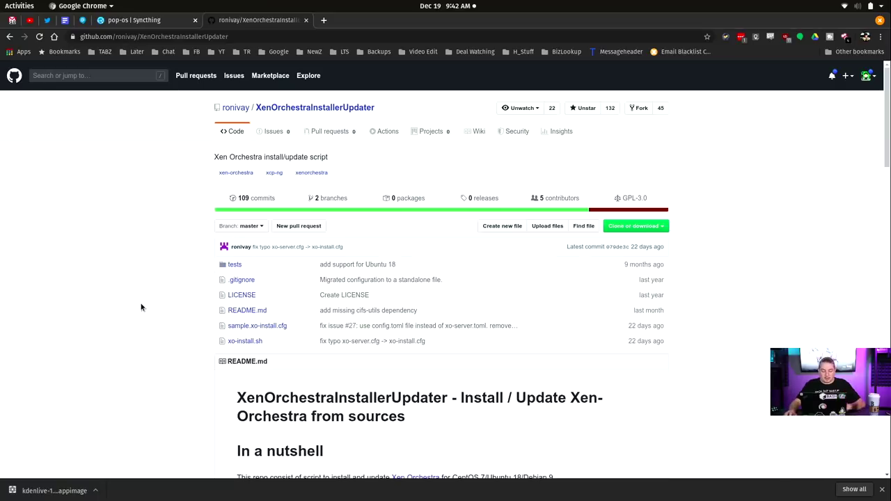
- Show the Activities application grid listing apps from mpv Media Player through Zenmap
{"action": "key", "text": "super"}
{"action": "key", "text": "super"}
{"action": "key", "text": "super"}
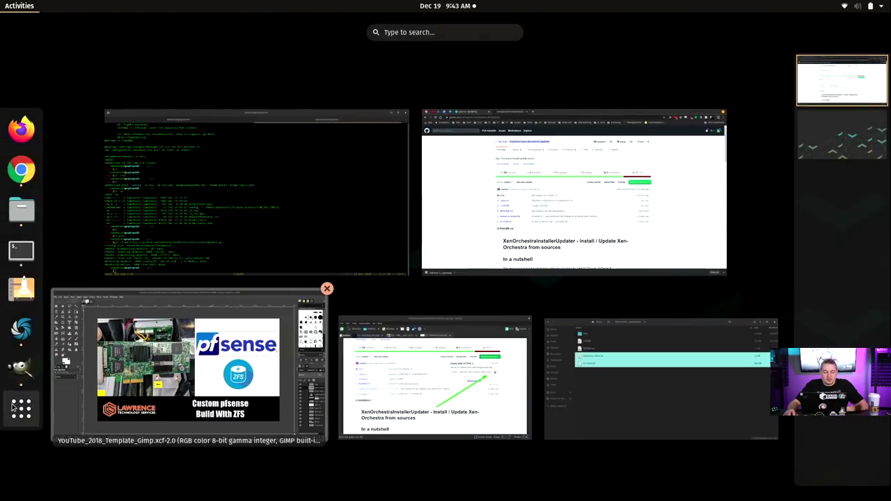
{"action": "key", "text": "super+a"}
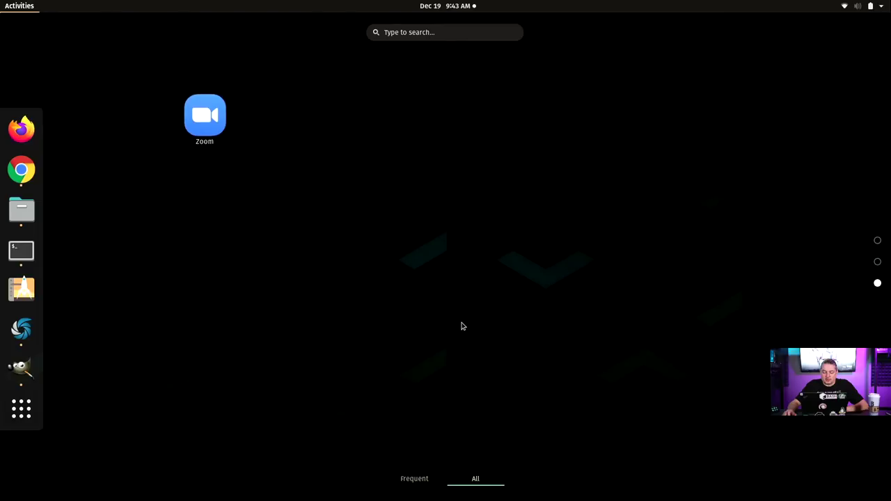
{"action": "scroll", "coordinate": [462, 324], "scroll_direction": "up", "scroll_amount": 1}
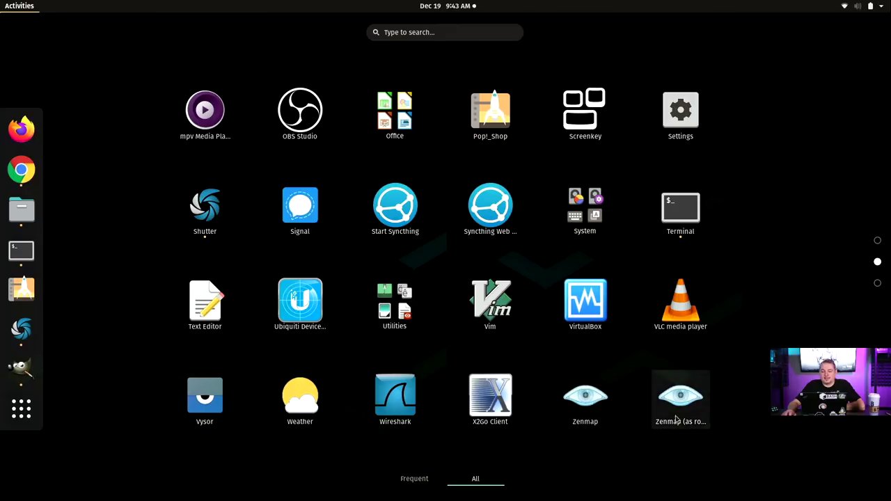
- Launch Zenmap and start a Quick scan of target 192.168.3.1-200
{"action": "left_click", "coordinate": [598, 402]}
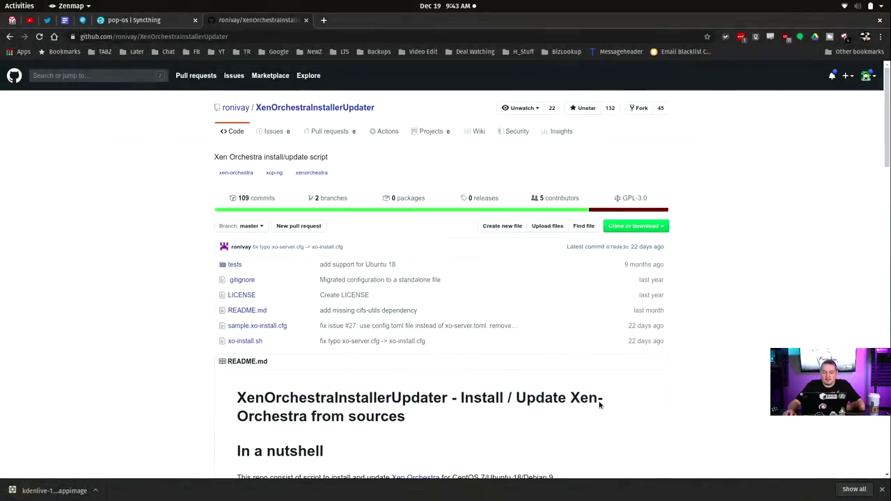
{"action": "left_click", "coordinate": [507, 284]}
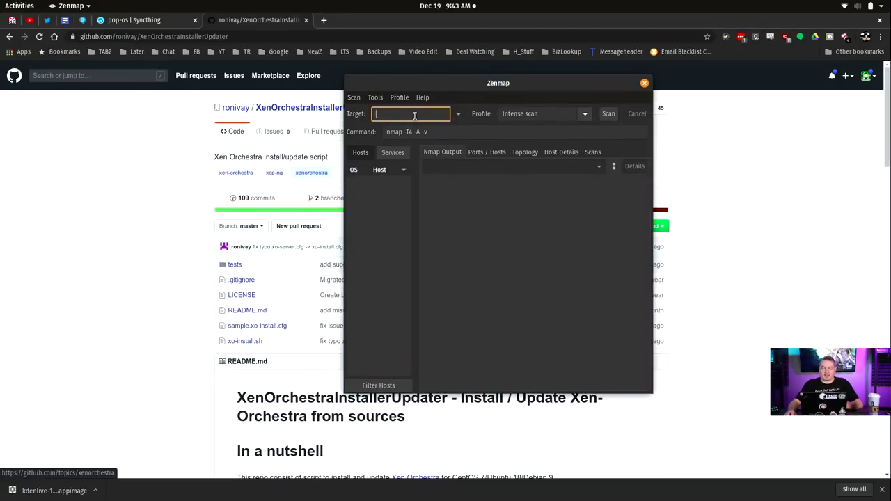
{"action": "type", "text": "192.168."}
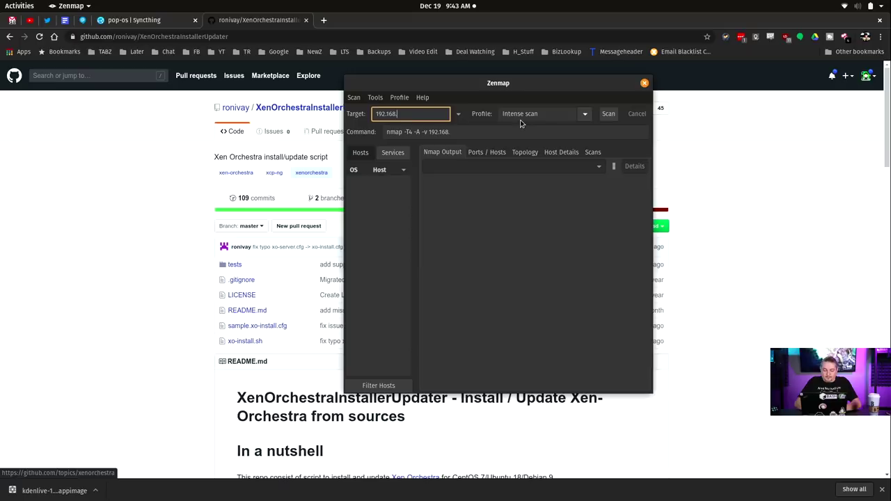
{"action": "type", "text": "1-200"}
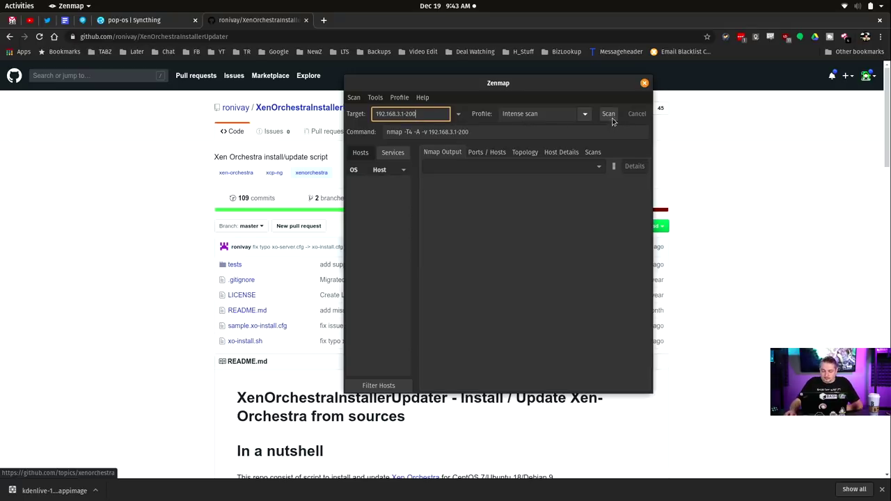
{"action": "left_click", "coordinate": [590, 117]}
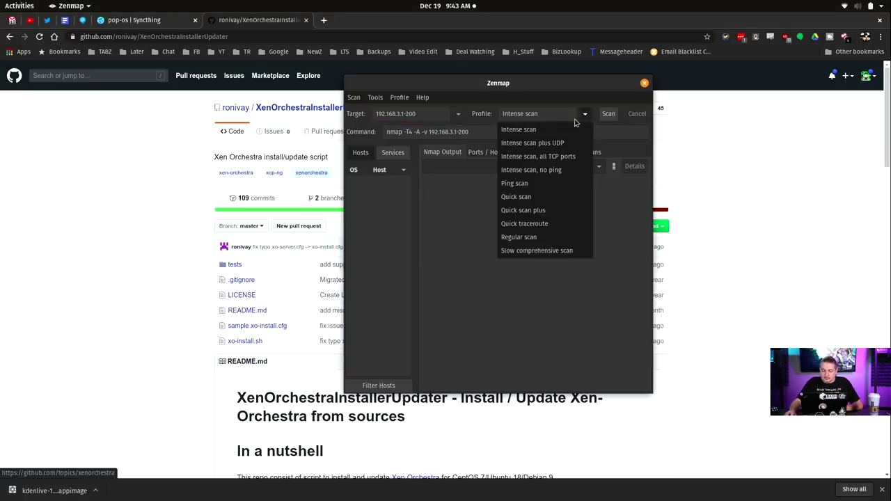
{"action": "left_click", "coordinate": [552, 196]}
{"action": "left_click", "coordinate": [608, 114]}
- Enlarge Zenmap, view the Ports and Topology results, inspect host 192.168.3.8, then close
{"action": "left_click_drag", "start_coordinate": [574, 89], "coordinate": [493, 42]}
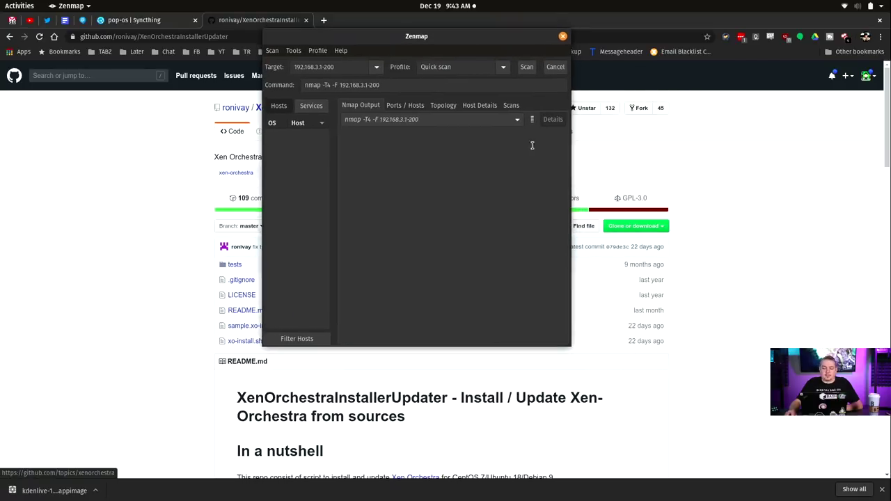
{"action": "left_click_drag", "start_coordinate": [666, 385], "coordinate": [888, 497]}
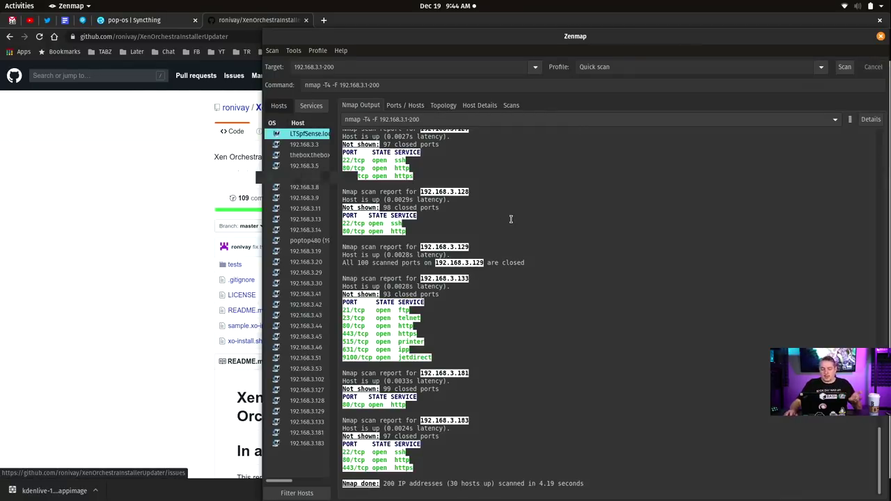
{"action": "left_click", "coordinate": [408, 109]}
{"action": "left_click", "coordinate": [439, 109]}
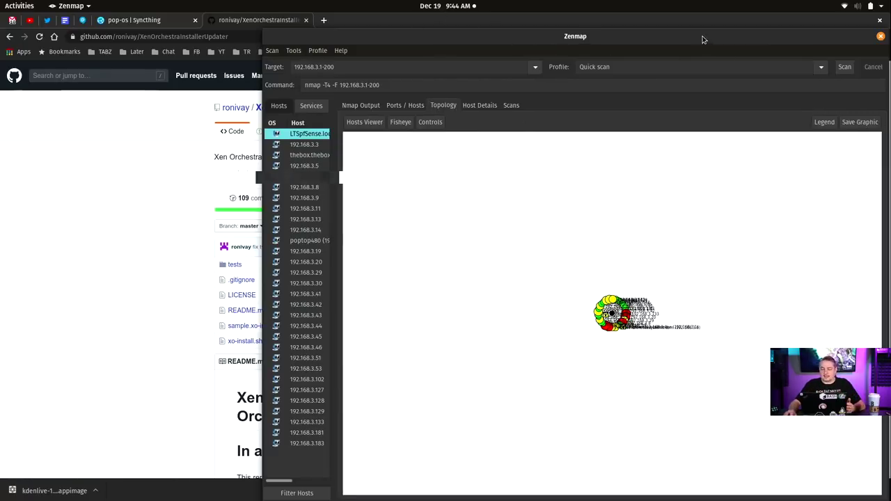
{"action": "left_click_drag", "start_coordinate": [700, 36], "coordinate": [548, 46]}
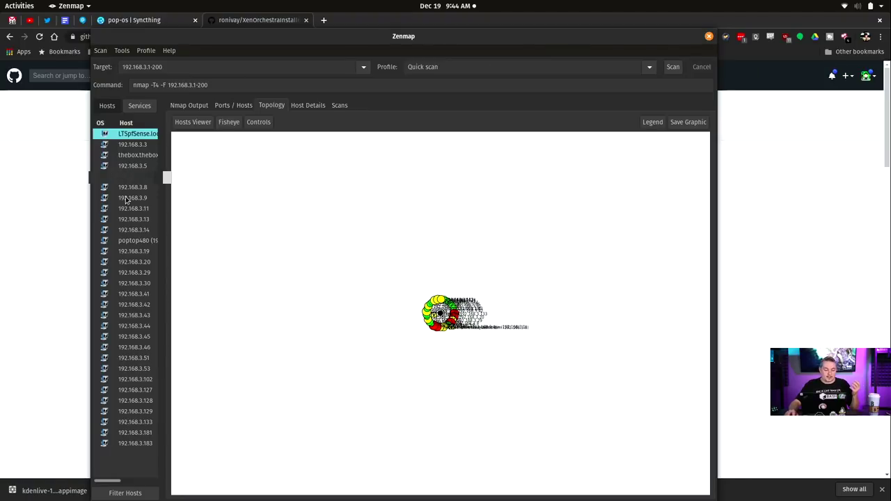
{"action": "left_click", "coordinate": [130, 188]}
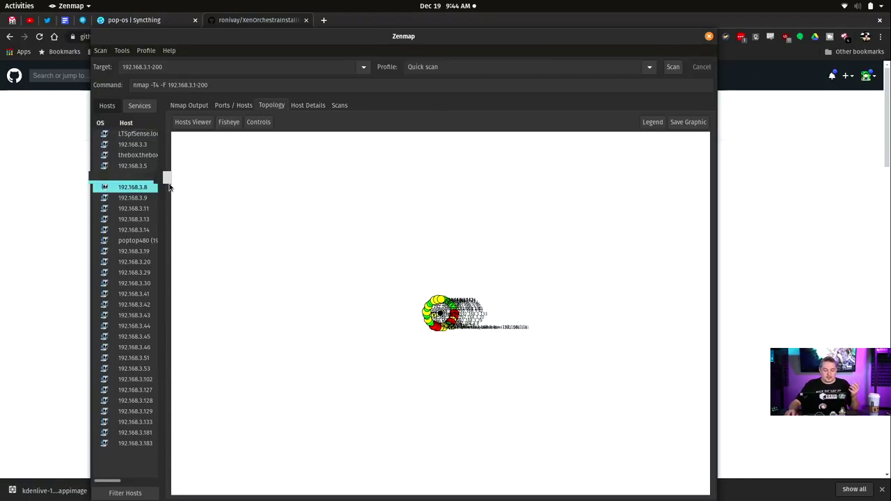
{"action": "left_click", "coordinate": [709, 36]}
- Close Zenmap without saving the scan and browse the full applications grid
{"action": "left_click", "coordinate": [435, 278]}
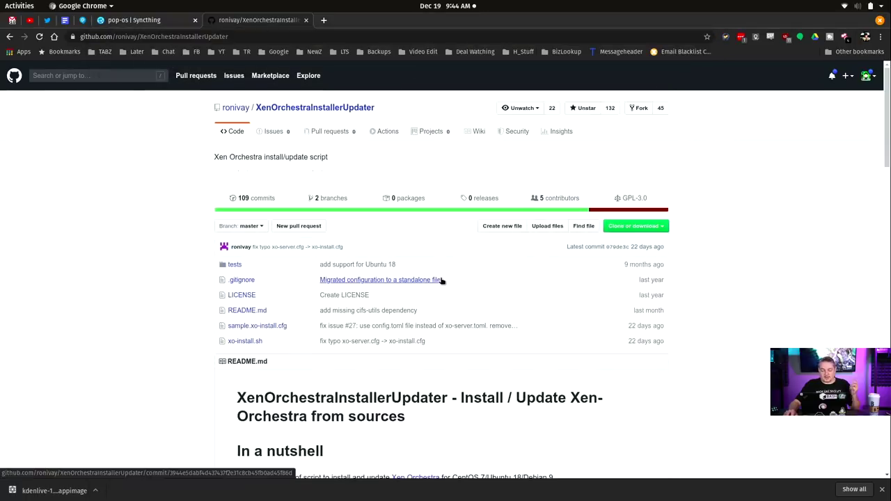
{"action": "key", "text": "super"}
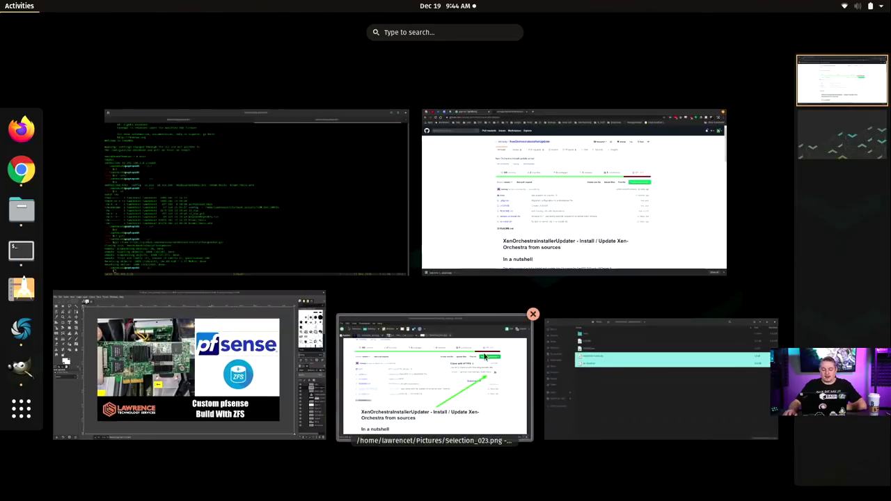
{"action": "left_click", "coordinate": [21, 409]}
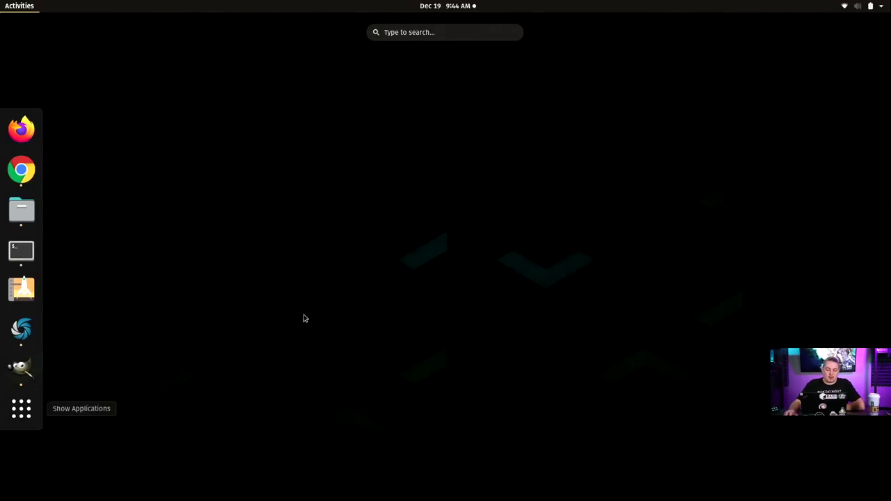
{"action": "scroll", "coordinate": [443, 322], "scroll_direction": "down", "scroll_amount": 1}
{"action": "scroll", "coordinate": [442, 322], "scroll_direction": "down", "scroll_amount": 2}
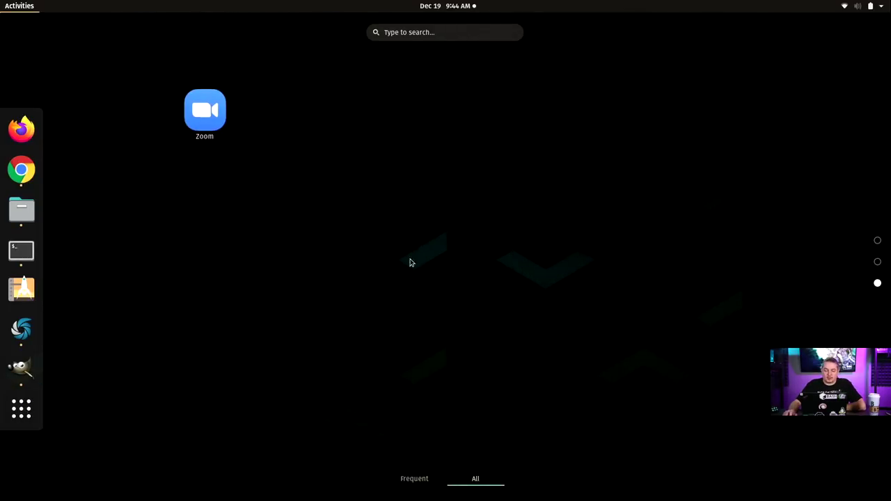
{"action": "scroll", "coordinate": [409, 256], "scroll_direction": "up", "scroll_amount": 1}
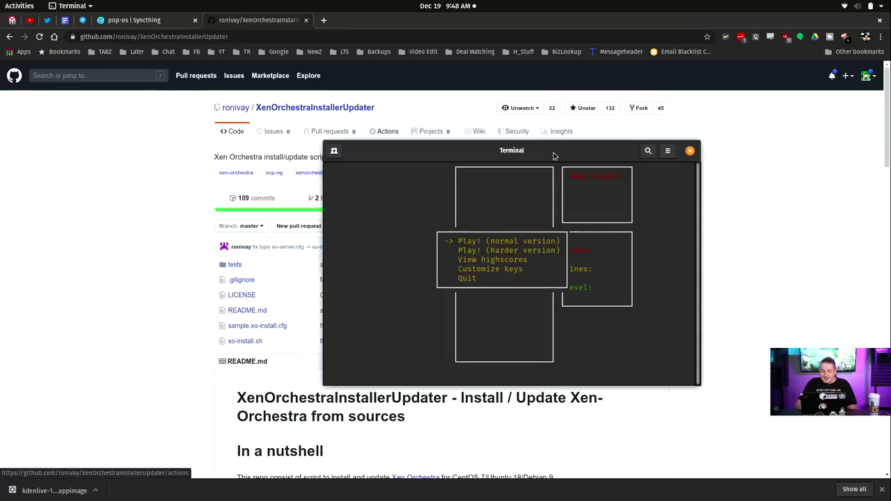
- Start the normal Tetris game and drop the cyan and yellow L pieces at the bottom
{"action": "key", "text": "Return"}
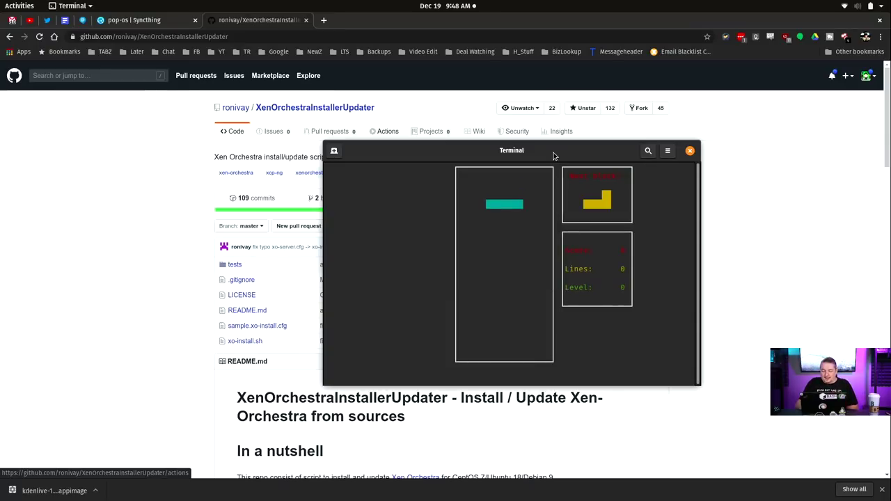
{"action": "key", "text": "Up"}
{"action": "key", "text": "Right"}
{"action": "key", "text": "Right"}
{"action": "key", "text": "Right"}
{"action": "key", "text": "Right"}
{"action": "key", "text": "Right"}
{"action": "key", "text": "Right"}
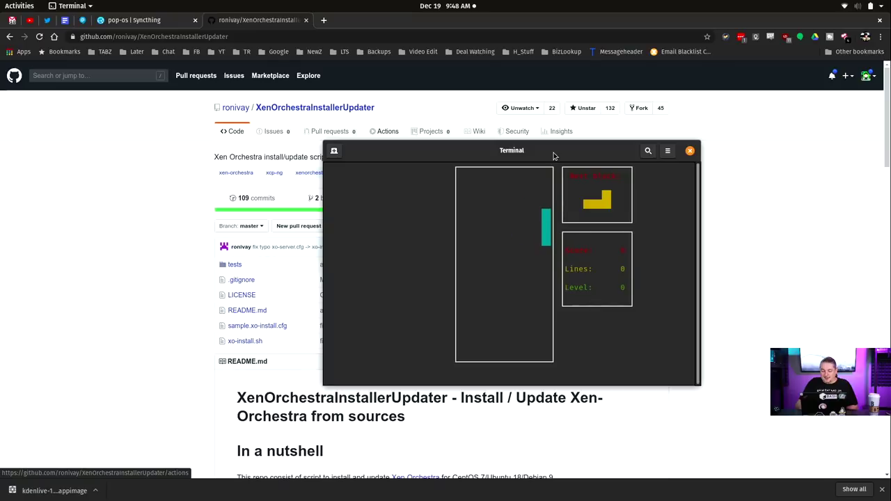
{"action": "key", "text": "Down"}
{"action": "key", "text": "Left"}
{"action": "key", "text": "Left"}
{"action": "key", "text": "Left"}
{"action": "key", "text": "Right"}
{"action": "key", "text": "Right"}
{"action": "key", "text": "Right"}
{"action": "key", "text": "Right"}
{"action": "key", "text": "Right"}
{"action": "key", "text": "Right"}
{"action": "key", "text": "Down"}
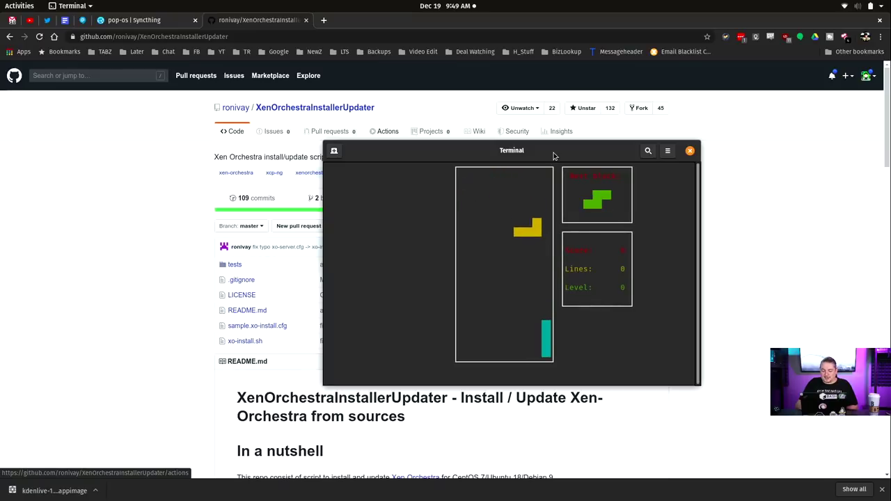
{"action": "key", "text": "Left"}
{"action": "key", "text": "Down"}
{"action": "key", "text": "Down"}
{"action": "key", "text": "Down"}
{"action": "key", "text": "Down"}
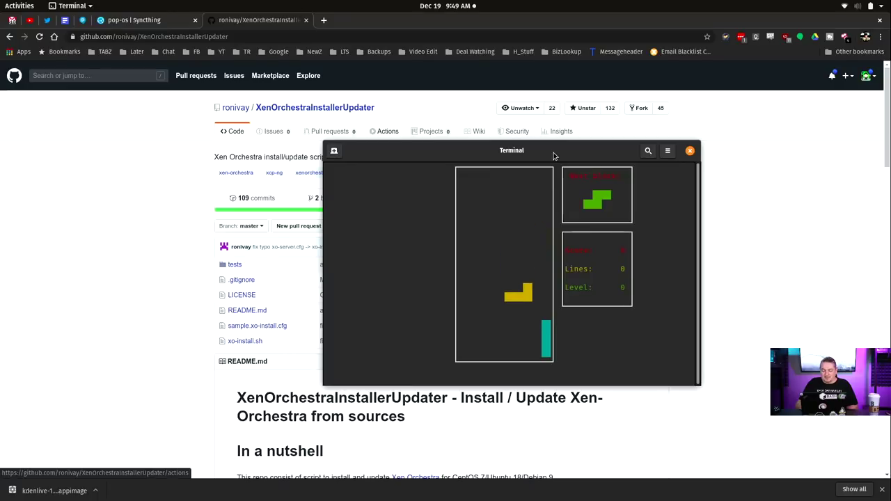
{"action": "key", "text": "Right"}
{"action": "key", "text": "Down"}
{"action": "key", "text": "Down"}
{"action": "key", "text": "Down"}
{"action": "key", "text": "Down"}
{"action": "key", "text": "Down"}
- Stack the green S, squares, purple T and blue pieces along the bottom of the well
{"action": "key", "text": "Down"}
{"action": "key", "text": "Down"}
{"action": "key", "text": "Down"}
{"action": "key", "text": "Down"}
{"action": "key", "text": "Down"}
{"action": "key", "text": "Down"}
{"action": "key", "text": "Down"}
{"action": "key", "text": "Down"}
{"action": "key", "text": "Down"}
{"action": "key", "text": "Down"}
{"action": "key", "text": "Down"}
{"action": "key", "text": "Right"}
{"action": "key", "text": "Down"}
{"action": "key", "text": "Down"}
{"action": "key", "text": "Down"}
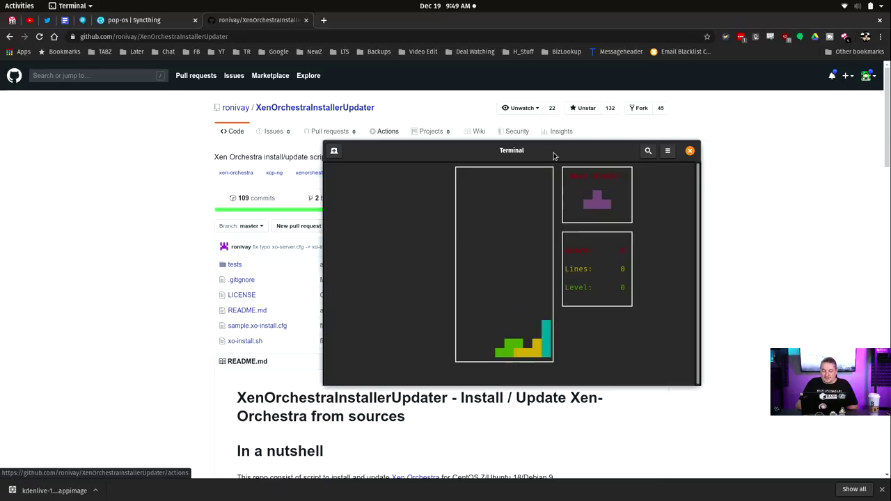
{"action": "key", "text": "Down"}
{"action": "key", "text": "Down"}
{"action": "key", "text": "Down"}
{"action": "key", "text": "Down"}
{"action": "key", "text": "Left"}
{"action": "key", "text": "Left"}
{"action": "key", "text": "Left"}
{"action": "key", "text": "Left"}
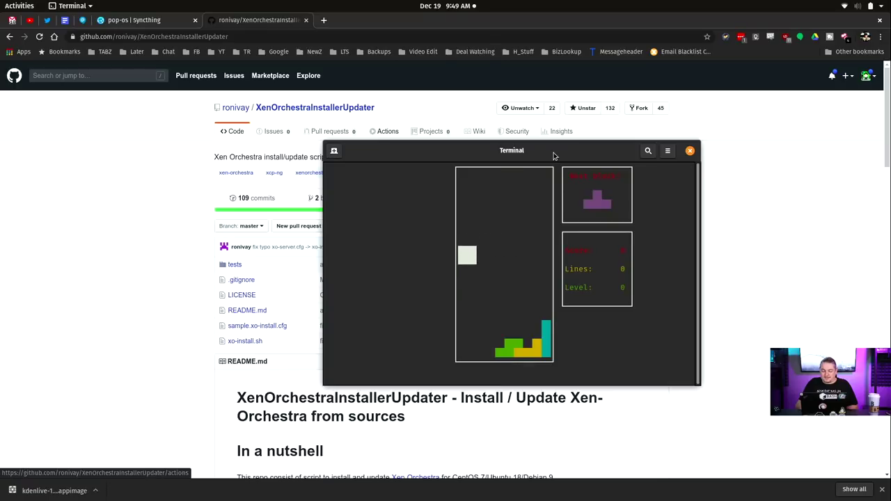
{"action": "key", "text": "Down"}
{"action": "key", "text": "Down"}
{"action": "key", "text": "Down"}
{"action": "key", "text": "Down"}
{"action": "key", "text": "Down"}
{"action": "key", "text": "Down"}
{"action": "key", "text": "Down"}
{"action": "key", "text": "Down"}
{"action": "key", "text": "Down"}
{"action": "key", "text": "Up"}
{"action": "key", "text": "Up"}
{"action": "key", "text": "Up"}
{"action": "key", "text": "Left"}
{"action": "key", "text": "Down"}
{"action": "key", "text": "Down"}
{"action": "key", "text": "Down"}
{"action": "key", "text": "Down"}
{"action": "key", "text": "Down"}
{"action": "key", "text": "Down"}
{"action": "key", "text": "Down"}
{"action": "key", "text": "Down"}
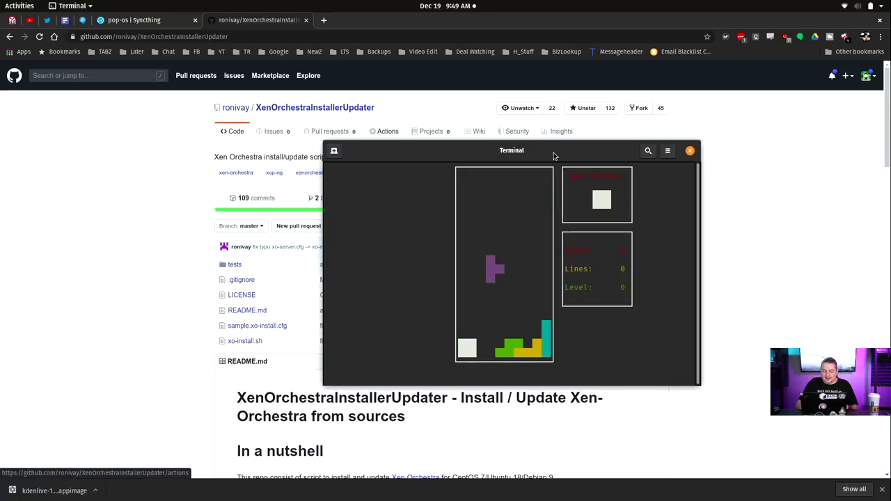
{"action": "key", "text": "Down"}
{"action": "key", "text": "Down"}
{"action": "key", "text": "Down"}
{"action": "key", "text": "Down"}
{"action": "key", "text": "Down"}
{"action": "key", "text": "Down"}
{"action": "key", "text": "Down"}
{"action": "key", "text": "Down"}
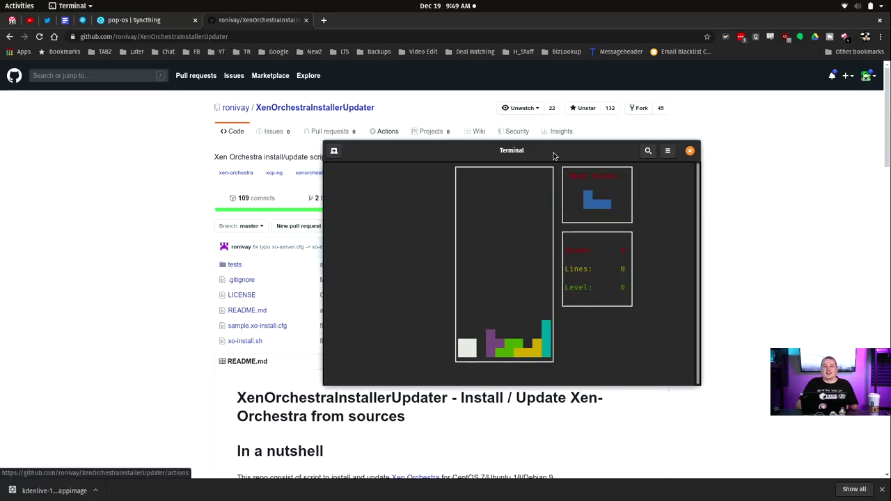
{"action": "key", "text": "Left"}
{"action": "key", "text": "Left"}
{"action": "key", "text": "Left"}
{"action": "key", "text": "Left"}
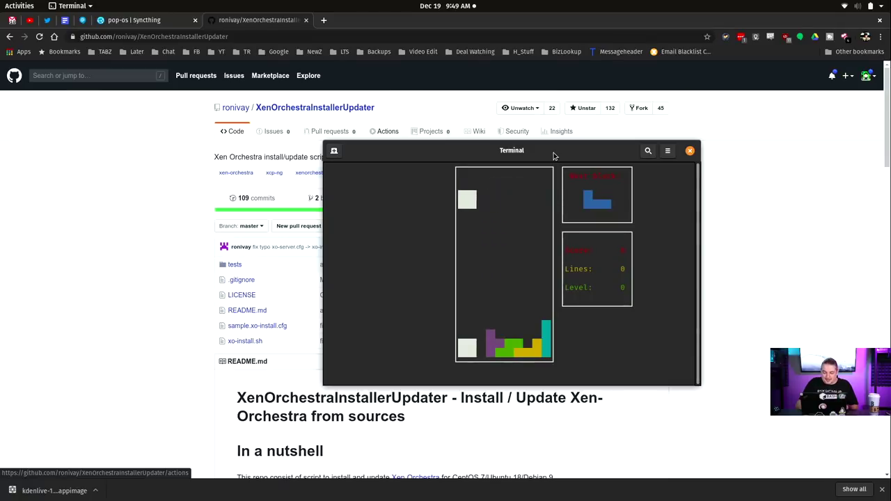
{"action": "key", "text": "Down"}
{"action": "key", "text": "Down"}
{"action": "key", "text": "Down"}
{"action": "key", "text": "Down"}
{"action": "key", "text": "Down"}
{"action": "key", "text": "Down"}
{"action": "key", "text": "Down"}
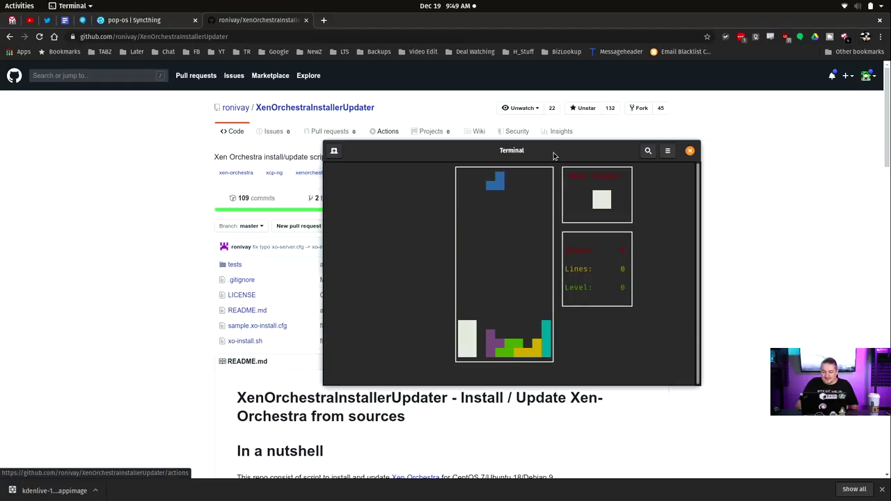
{"action": "key", "text": "Up"}
{"action": "key", "text": "Right"}
{"action": "key", "text": "Right"}
{"action": "key", "text": "Right"}
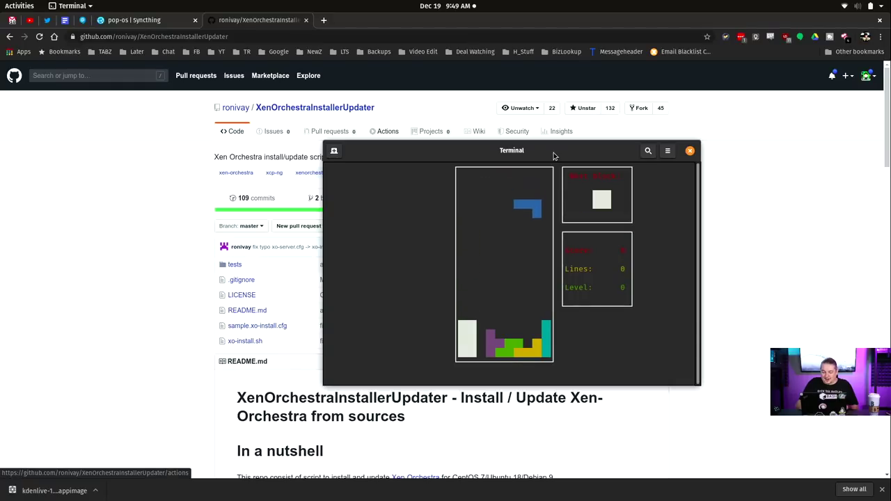
{"action": "key", "text": "Down"}
{"action": "key", "text": "Down"}
{"action": "key", "text": "Down"}
{"action": "key", "text": "Down"}
{"action": "key", "text": "Down"}
{"action": "key", "text": "Down"}
{"action": "key", "text": "Down"}
{"action": "key", "text": "Down"}
{"action": "key", "text": "Down"}
{"action": "key", "text": "Down"}
{"action": "key", "text": "Down"}
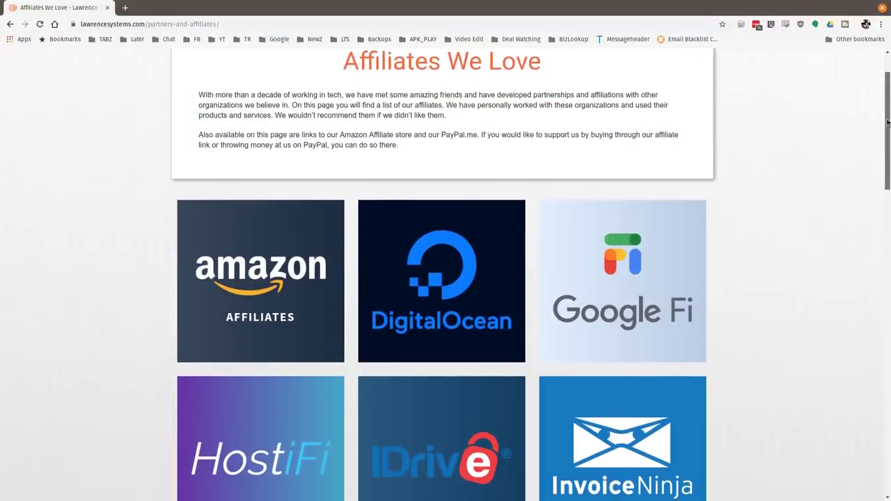
- Scroll the Affiliates We Love page down to PayPal.me, Private Internet Access and TubeBuddy
{"action": "scroll", "coordinate": [880, 174], "scroll_direction": "down", "scroll_amount": 5}
{"action": "left_click_drag", "start_coordinate": [881, 174], "coordinate": [876, 265]}
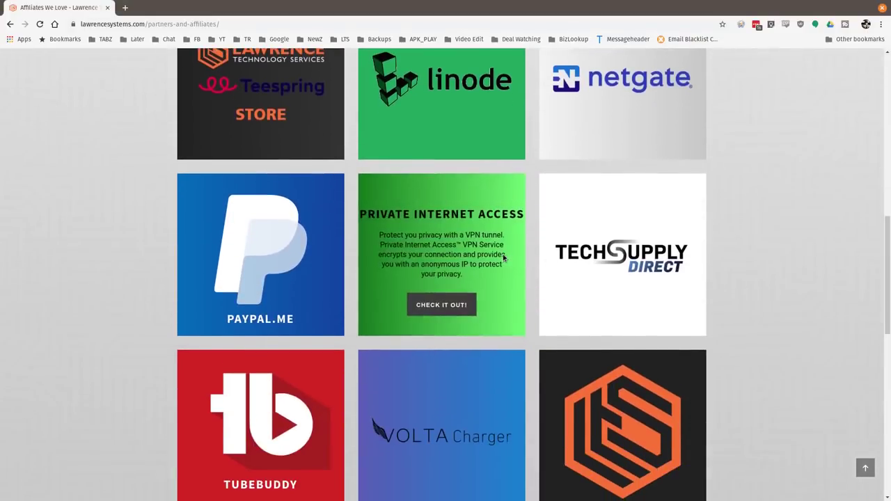